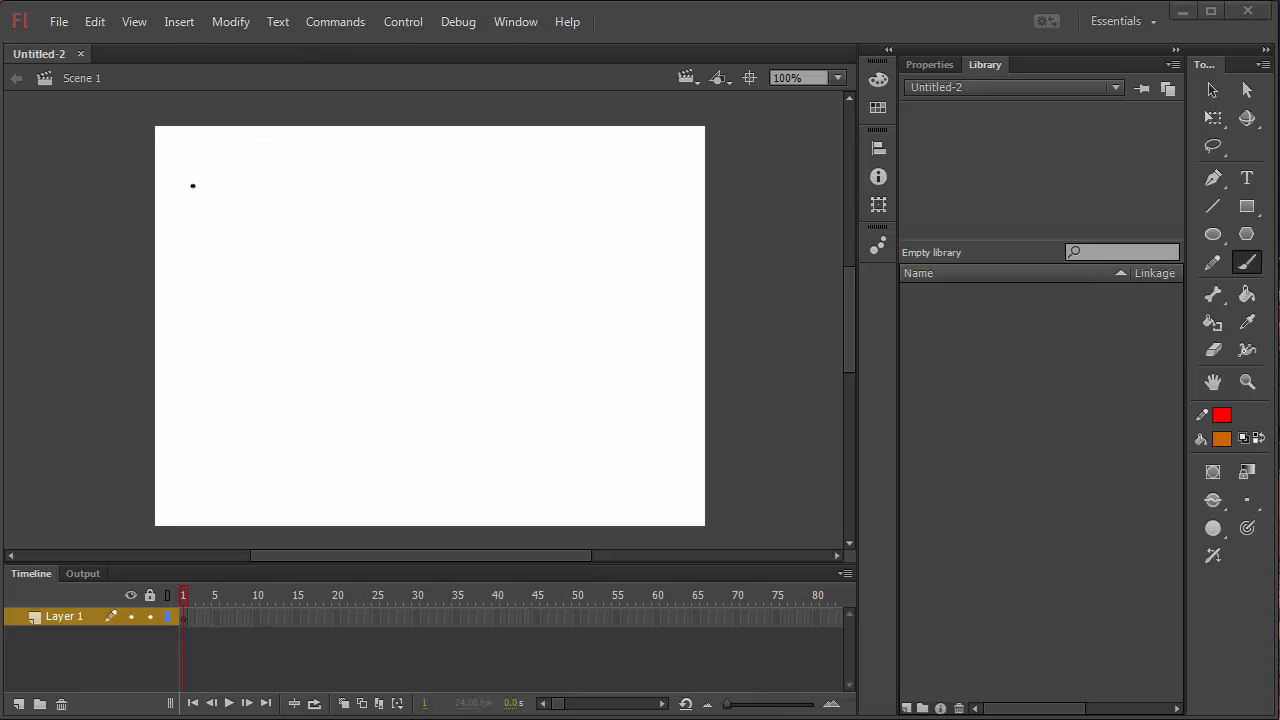
# Enlarge the brush and paint an orange ring in the stage's upper-left corner on frame 1.
pyautogui.click(182, 176)
pyautogui.press(']')
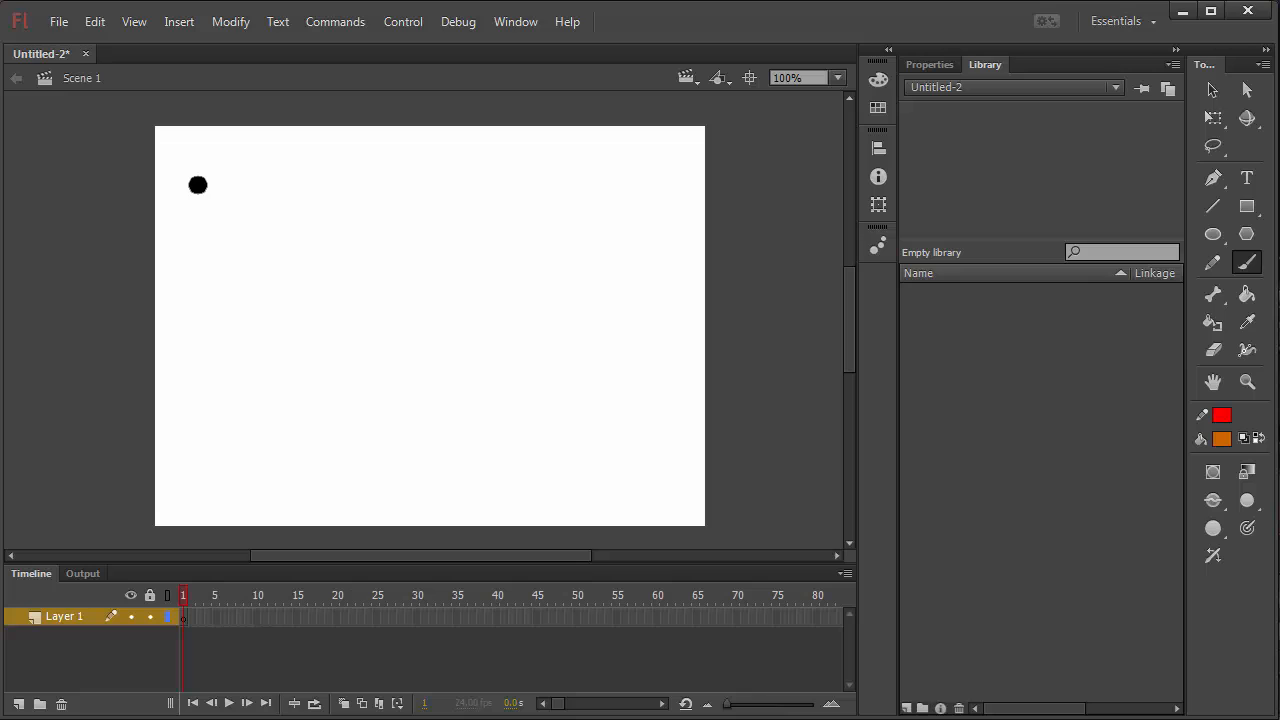
pyautogui.moveTo(180, 160)
pyautogui.mouseDown()
pyautogui.moveTo(168, 204)
pyautogui.moveTo(206, 181)
pyautogui.moveTo(174, 183)
pyautogui.mouseUp()
# With onion skinning enabled, paint a ring on a new blank keyframe for each of frames 2 to 12, advancing across the stage's upper edge.
pyautogui.press('F7')
pyautogui.click(343, 703)
pyautogui.moveTo(223, 171)
pyautogui.mouseDown()
pyautogui.moveTo(233, 209)
pyautogui.moveTo(312, 169)
pyautogui.moveTo(326, 207)
pyautogui.moveTo(309, 173)
pyautogui.moveTo(352, 173)
pyautogui.moveTo(385, 206)
pyautogui.moveTo(352, 162)
pyautogui.moveTo(430, 193)
pyautogui.moveTo(395, 167)
pyautogui.moveTo(463, 192)
pyautogui.moveTo(436, 170)
pyautogui.moveTo(466, 192)
pyautogui.moveTo(491, 167)
pyautogui.moveTo(515, 200)
pyautogui.moveTo(521, 171)
pyautogui.moveTo(552, 199)
pyautogui.moveTo(551, 167)
pyautogui.moveTo(601, 200)
pyautogui.moveTo(629, 173)
pyautogui.mouseUp()
pyautogui.press('F7')
pyautogui.press('F7')
pyautogui.press('F7')
pyautogui.press('F7')
pyautogui.press('F7')
pyautogui.press('F7')
pyautogui.press('F7')
pyautogui.press('F7')
pyautogui.press('F7')
pyautogui.press('F7')
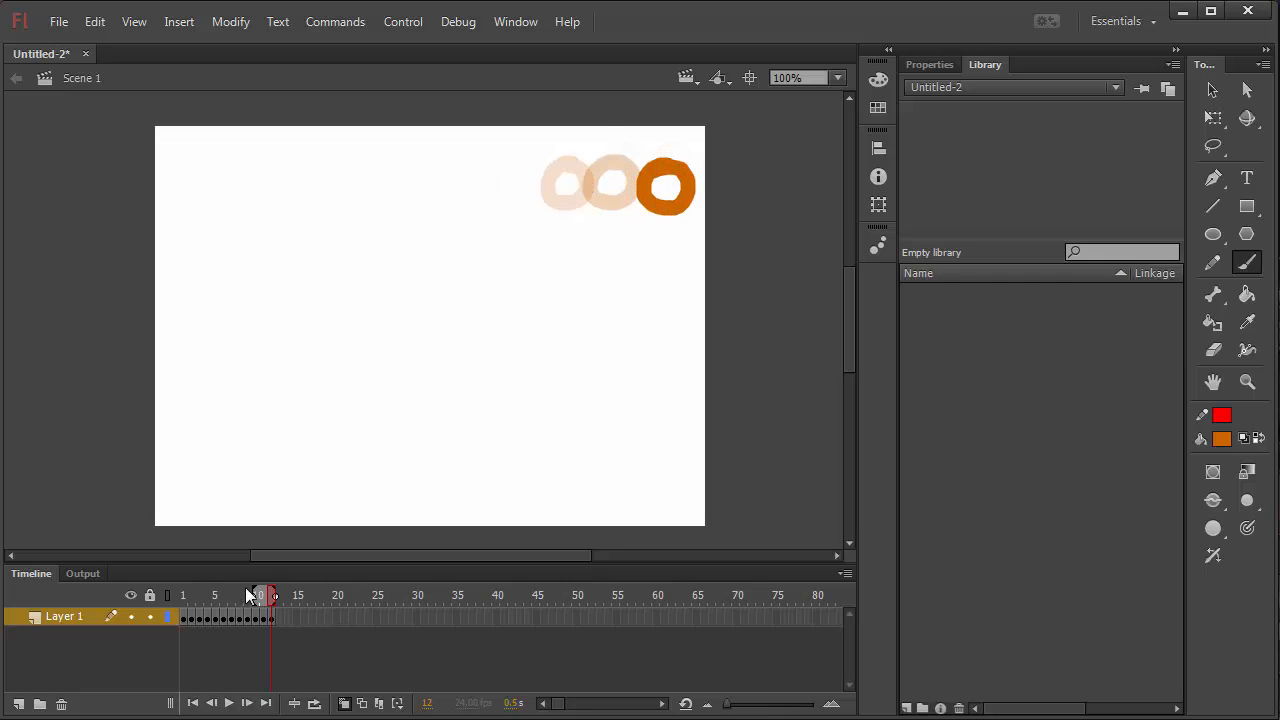
# Scrub back to frame 1, disable onion skinning and play the ring animation.
pyautogui.moveTo(267, 595); pyautogui.dragTo(183, 595)
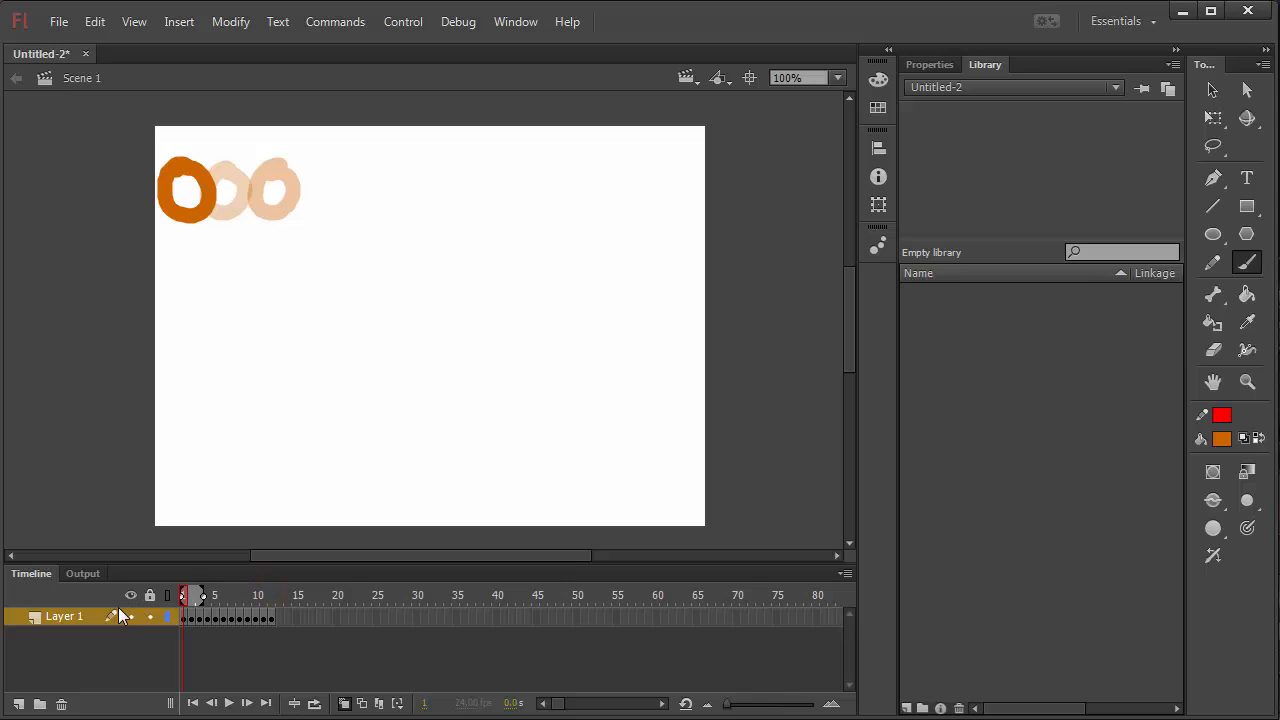
pyautogui.click(344, 703)
pyautogui.press('Return')
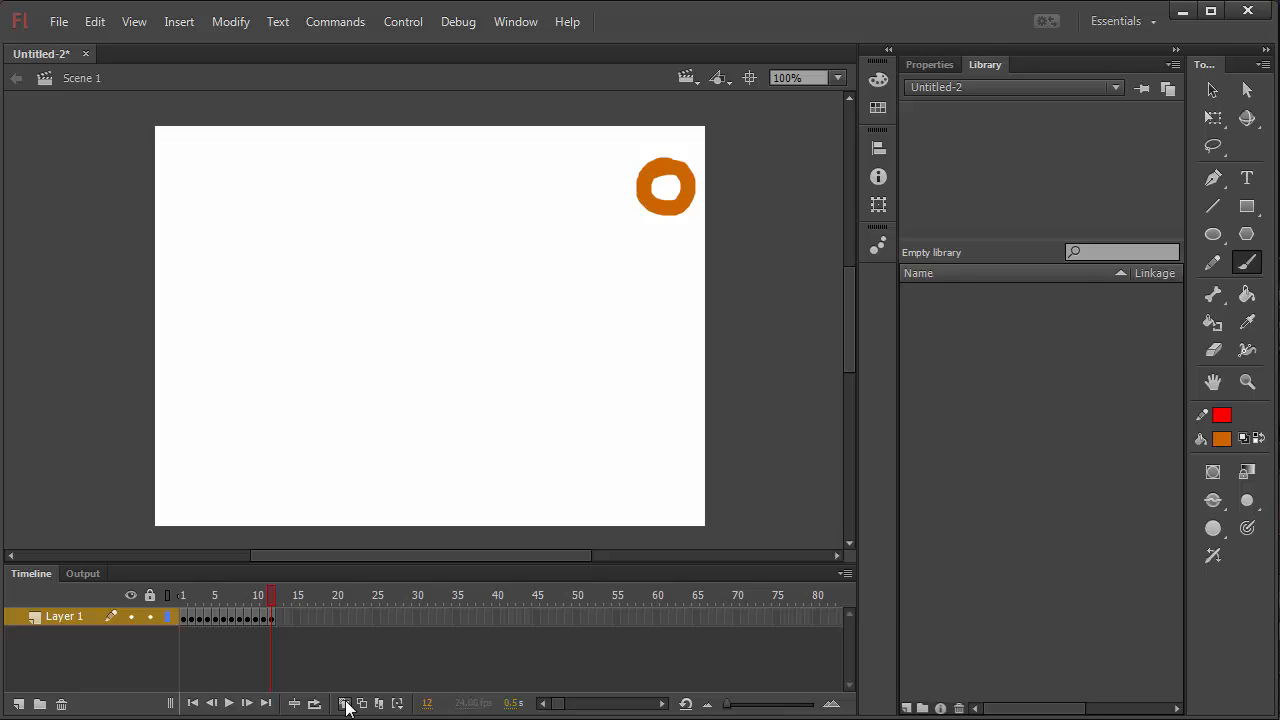
# Add a new layer and paint an orange ring in the stage's lower-left corner on its frame 1.
pyautogui.click(18, 704)
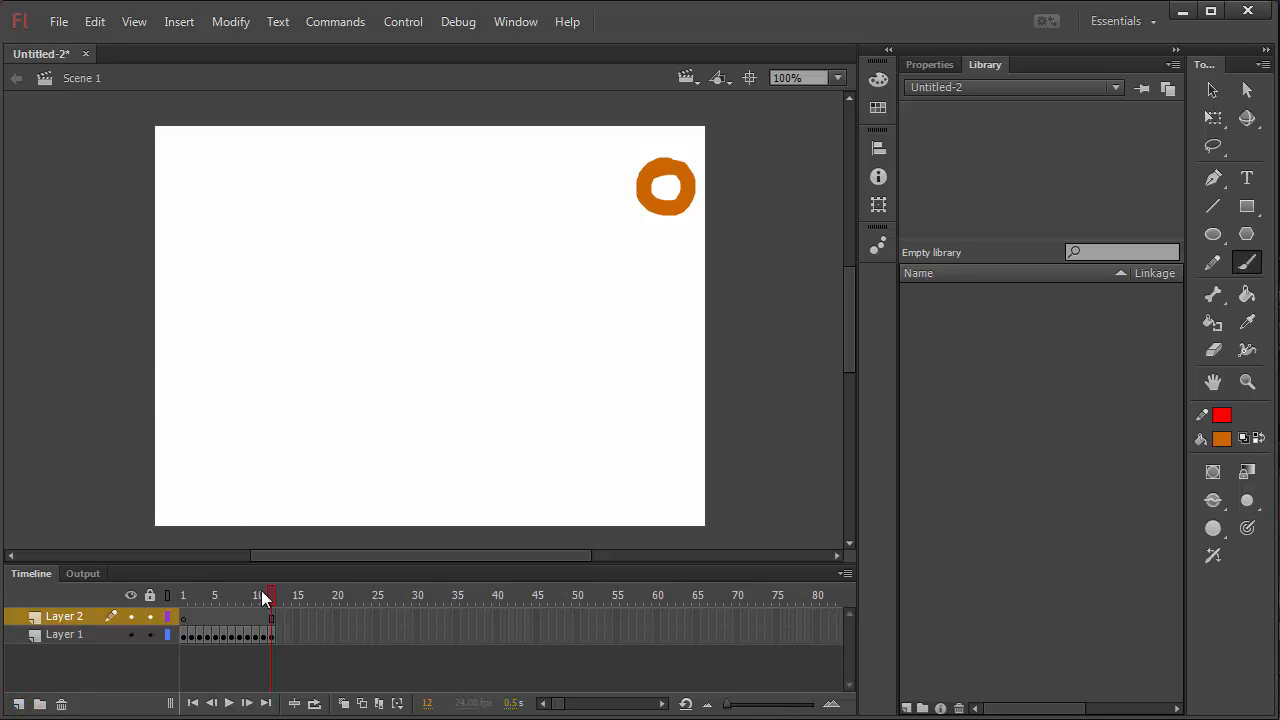
pyautogui.moveTo(261, 597); pyautogui.dragTo(105, 590)
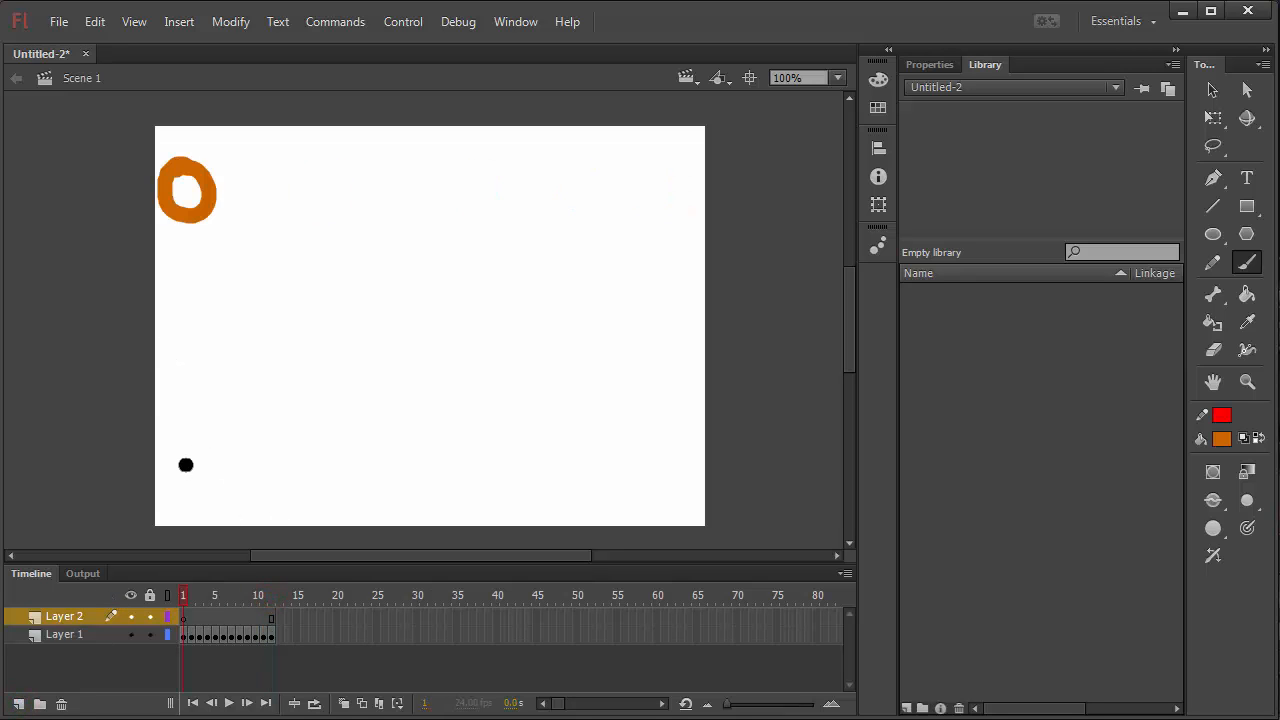
pyautogui.moveTo(185, 465)
pyautogui.mouseDown()
pyautogui.moveTo(174, 491)
pyautogui.moveTo(174, 466)
pyautogui.mouseUp()
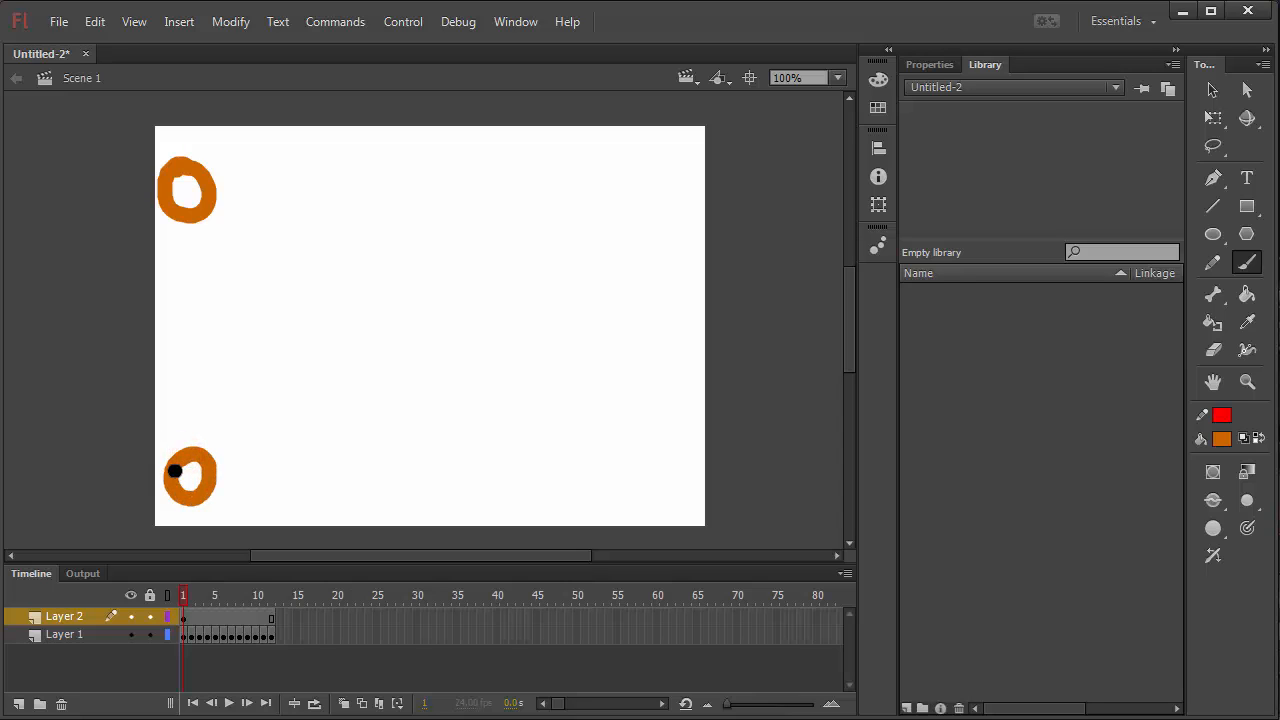
# Insert a blank keyframe at frame 24 of Layer 2 and paint a ring in the stage's lower-right corner.
pyautogui.click(368, 616)
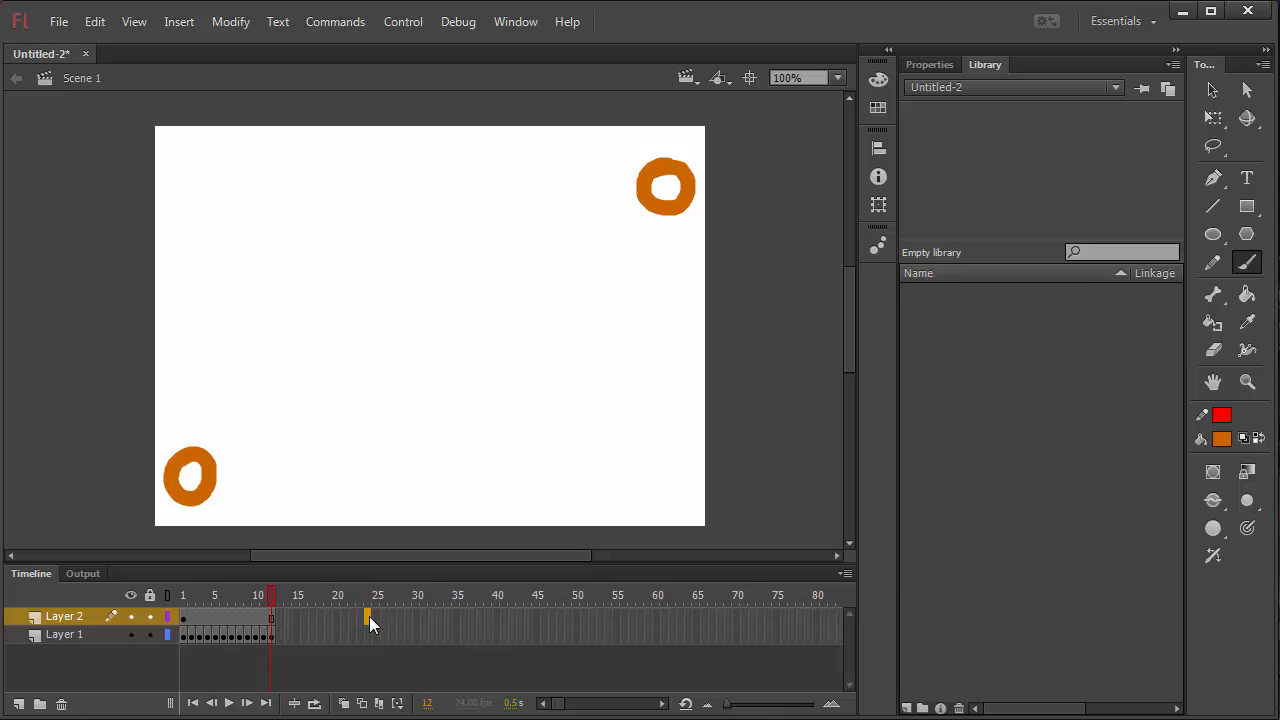
pyautogui.press('F7')
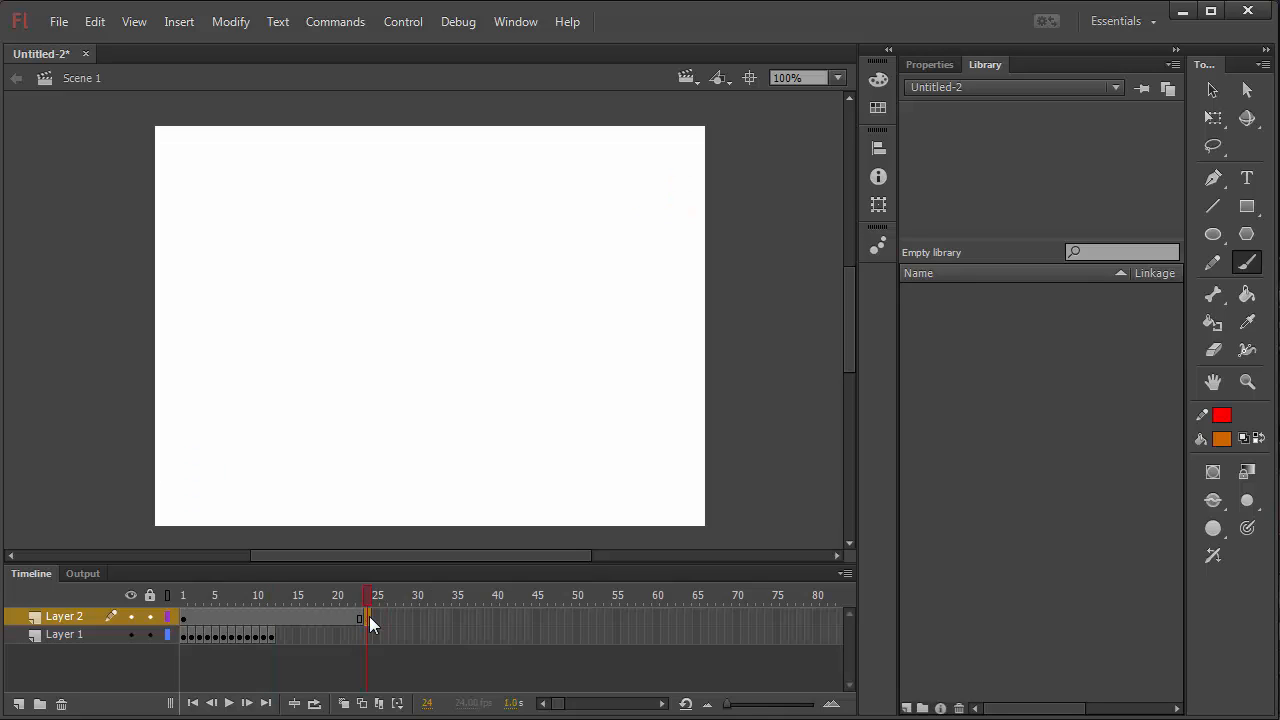
pyautogui.moveTo(660, 455)
pyautogui.mouseDown()
pyautogui.moveTo(647, 511)
pyautogui.moveTo(640, 465)
pyautogui.mouseUp()
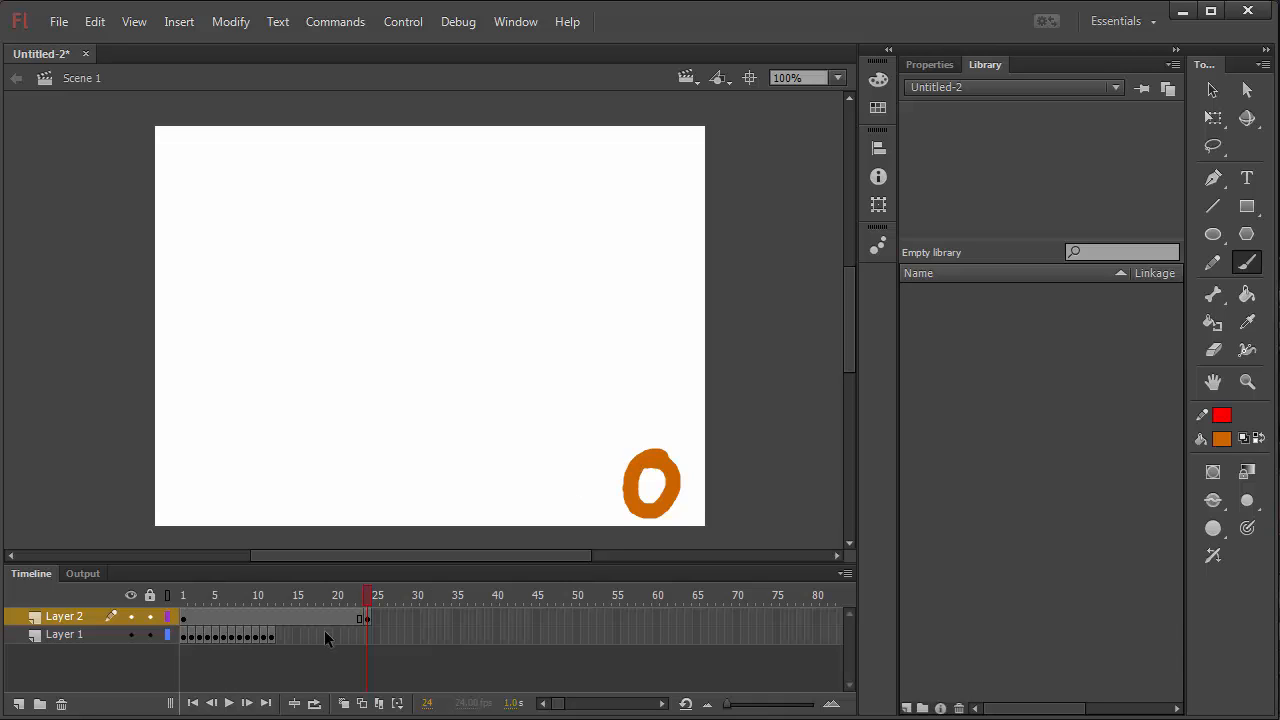
# Insert a blank keyframe at frame 12 of Layer 2 and, with onion skinning spanning frames 1 to 24, paint a ring midway between the lower rings.
pyautogui.moveTo(369, 603); pyautogui.dragTo(272, 602)
pyautogui.click(270, 612)
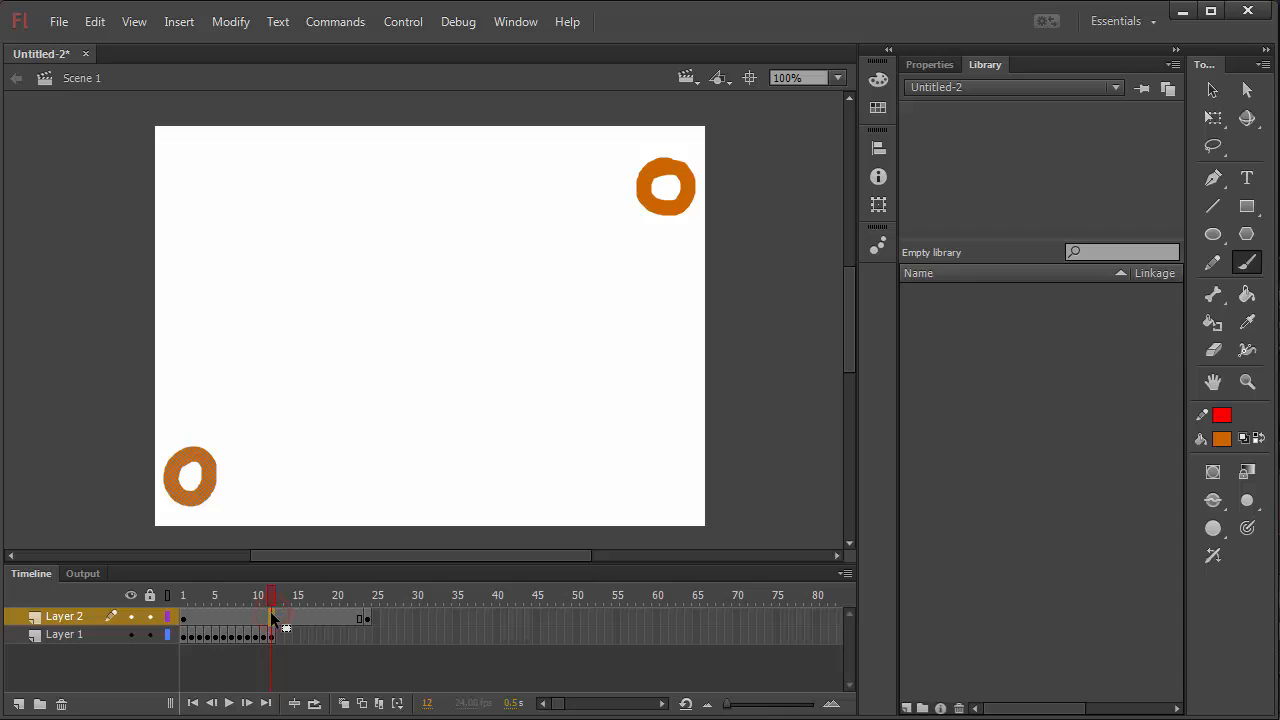
pyautogui.press('F7')
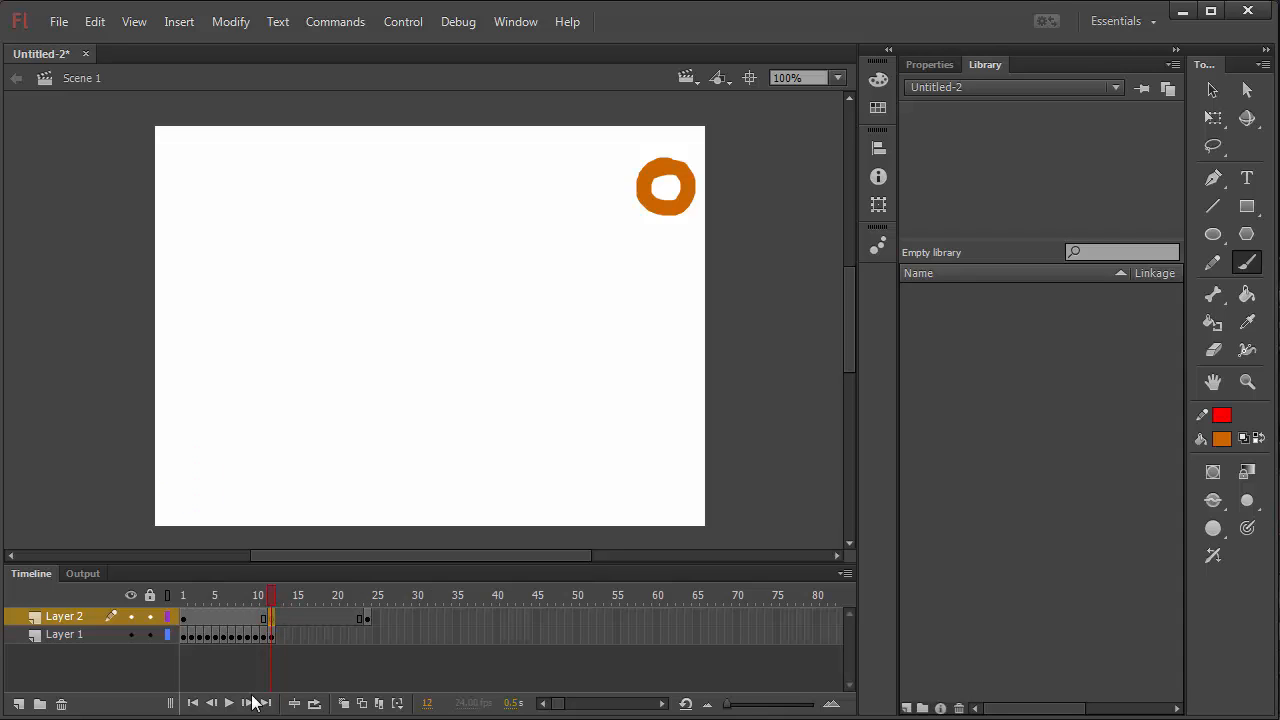
pyautogui.click(345, 703)
pyautogui.moveTo(297, 597); pyautogui.dragTo(372, 595)
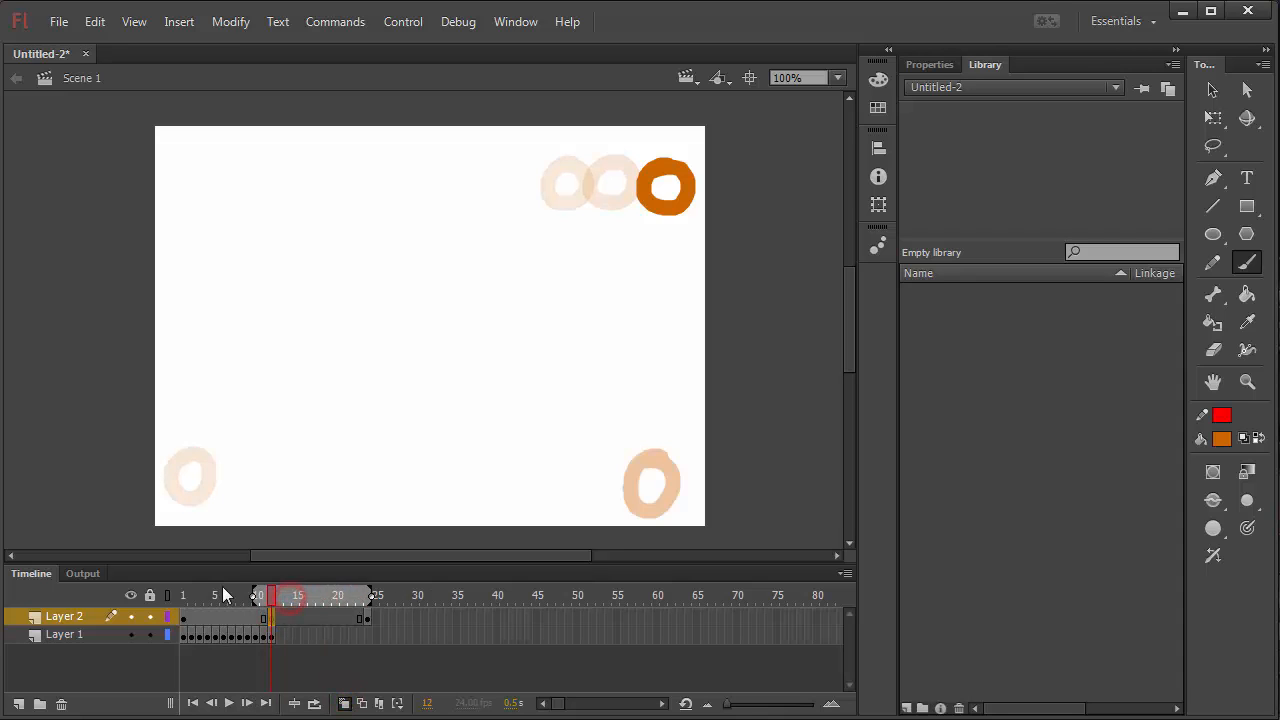
pyautogui.moveTo(254, 594); pyautogui.dragTo(180, 595)
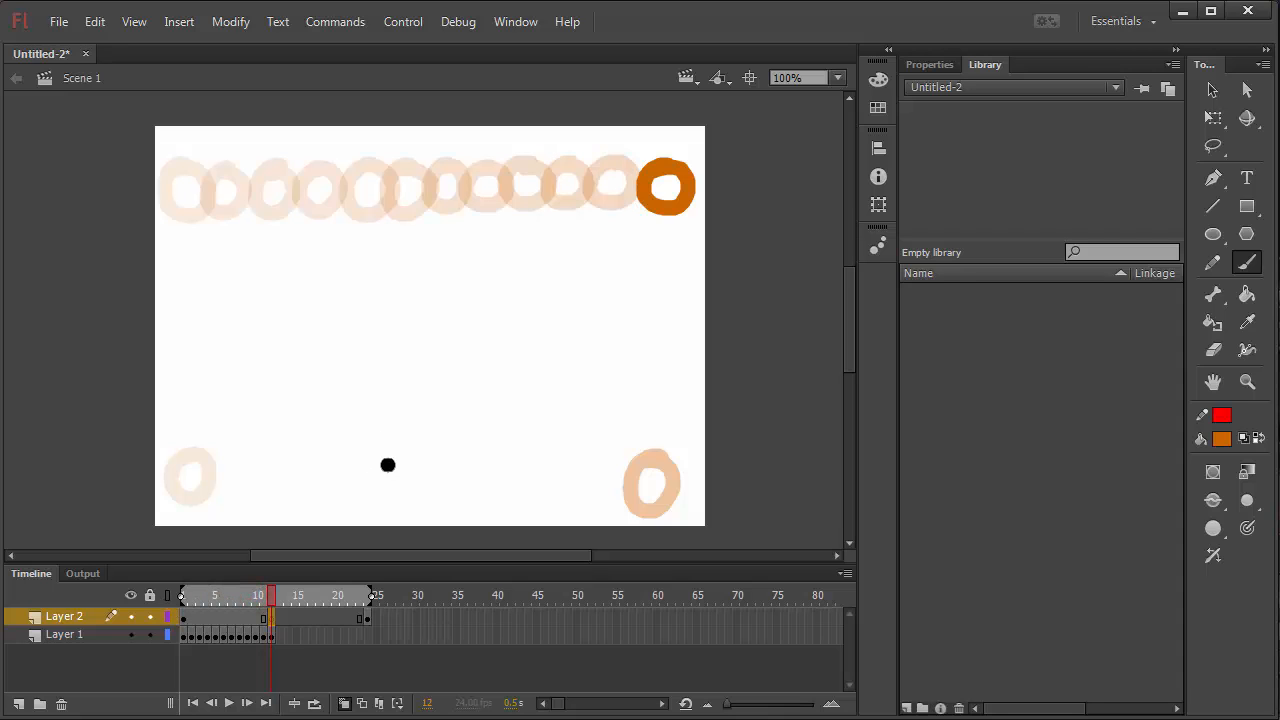
pyautogui.moveTo(393, 463)
pyautogui.mouseDown()
pyautogui.moveTo(374, 517)
pyautogui.moveTo(358, 480)
pyautogui.moveTo(406, 471)
pyautogui.mouseUp()
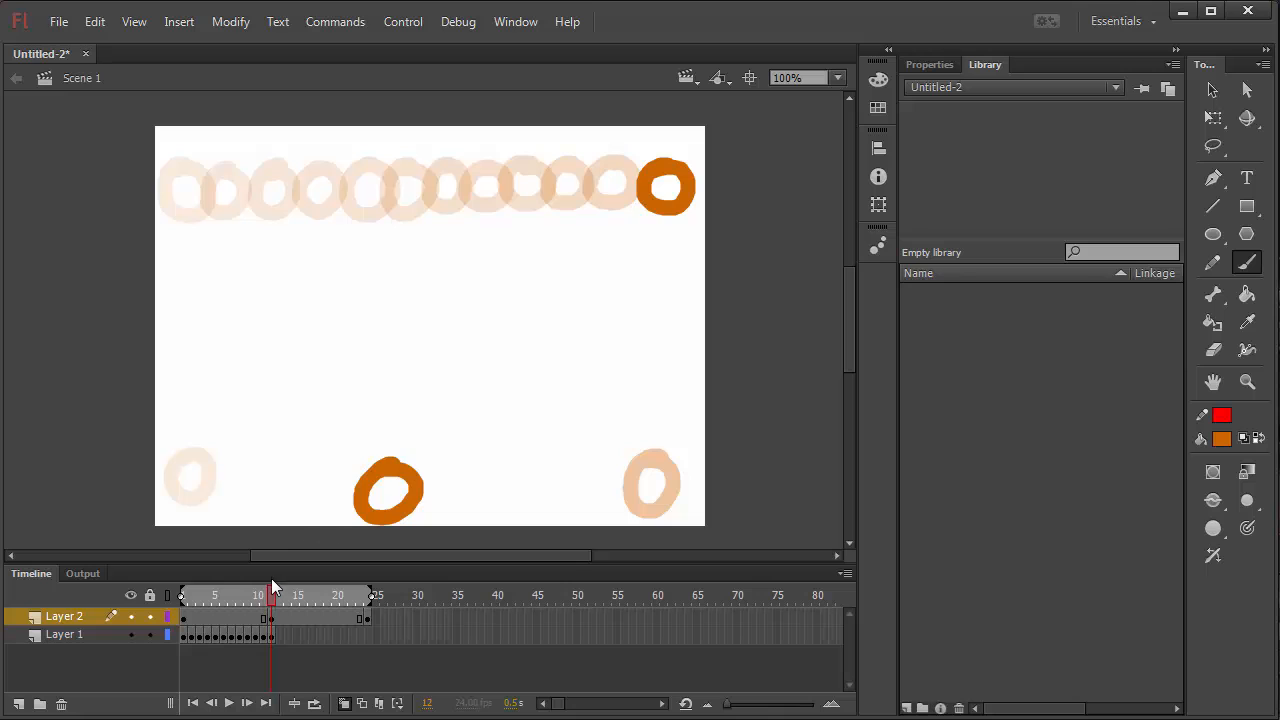
# Scrub through the onion-skinned frames to review the ring keyframes, and delete Layer 2.
pyautogui.moveTo(270, 592)
pyautogui.mouseDown()
pyautogui.moveTo(171, 613)
pyautogui.moveTo(261, 593)
pyautogui.moveTo(493, 605)
pyautogui.moveTo(310, 600)
pyautogui.mouseUp()
pyautogui.moveTo(290, 652); pyautogui.dragTo(252, 658)
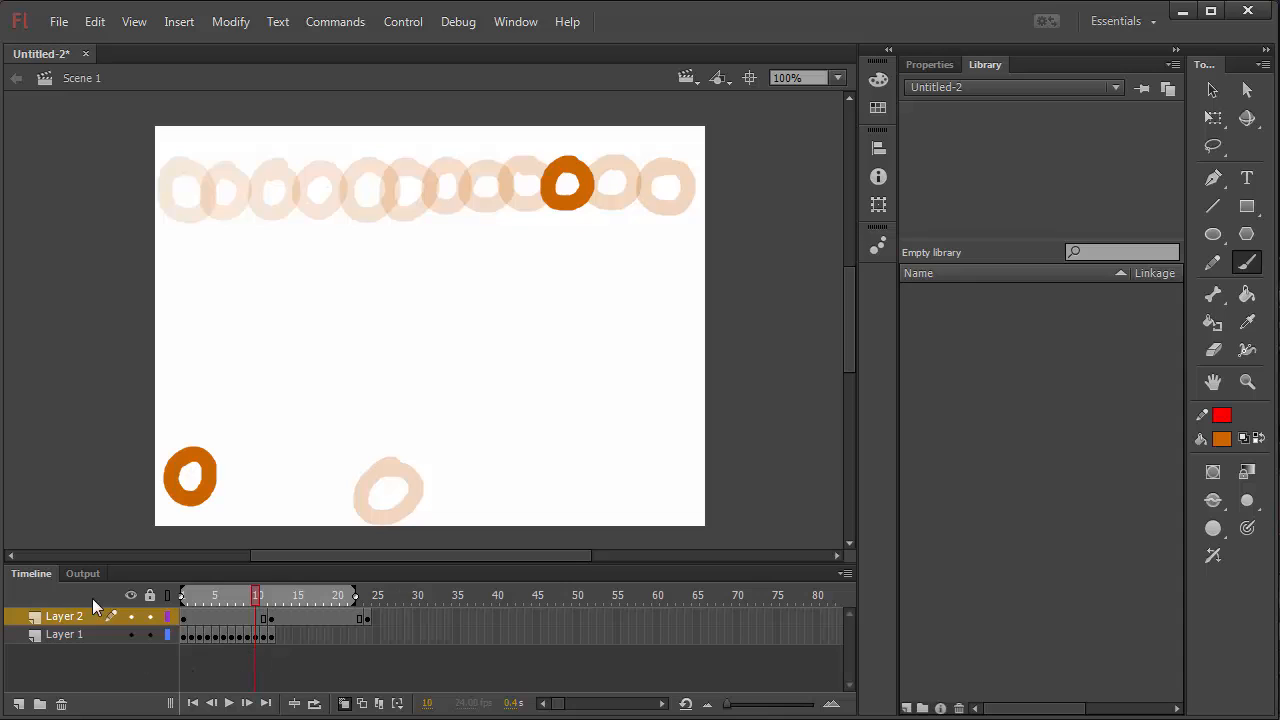
pyautogui.click(62, 705)
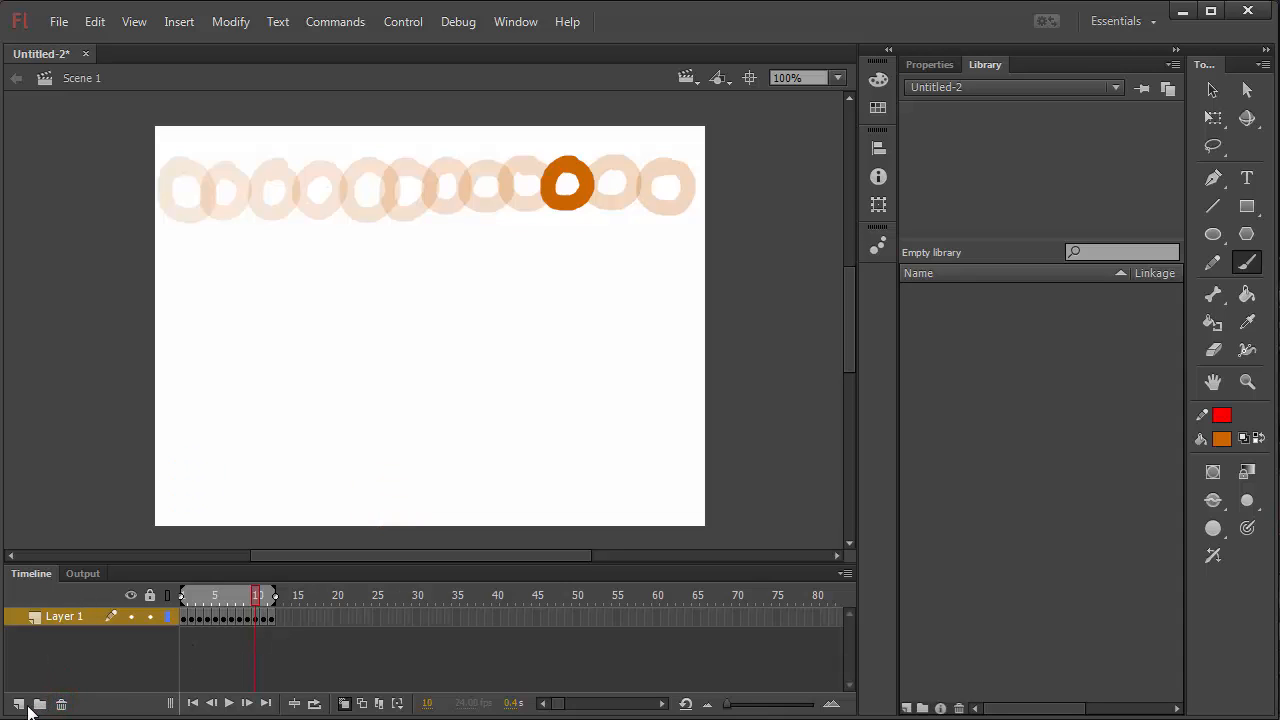
pyautogui.click(18, 704)
pyautogui.click(72, 617)
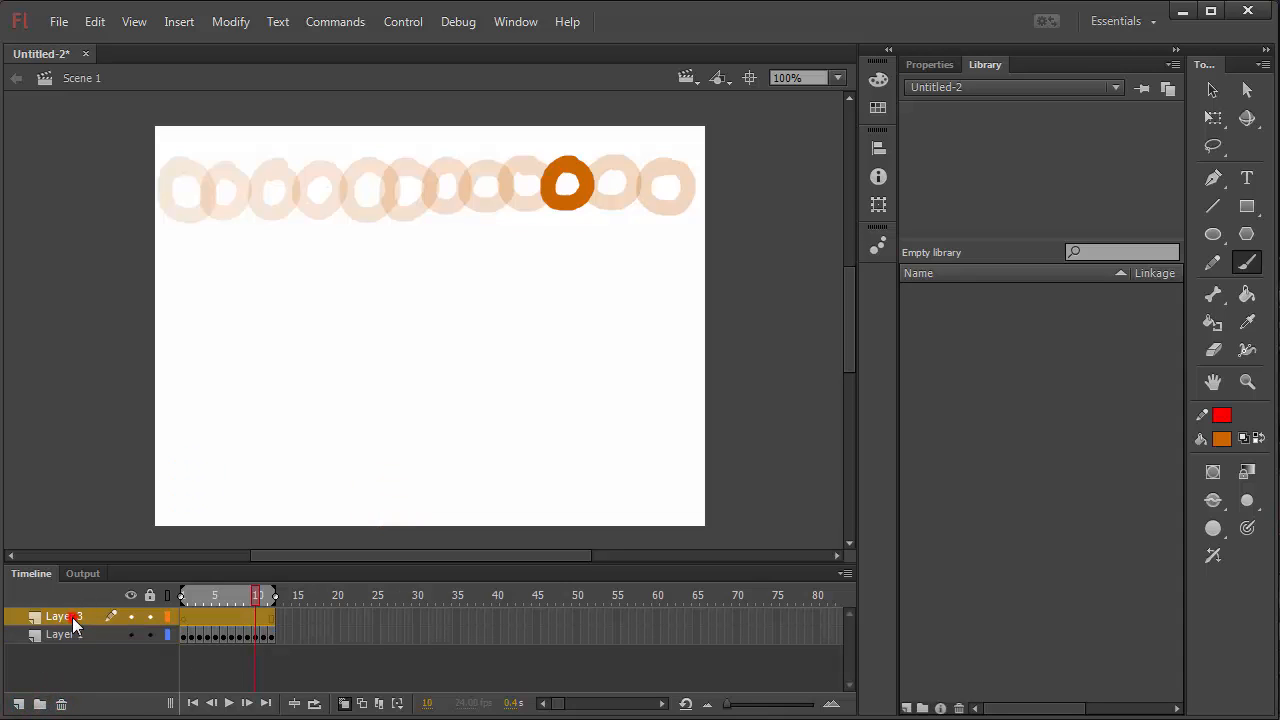
pyautogui.click(61, 705)
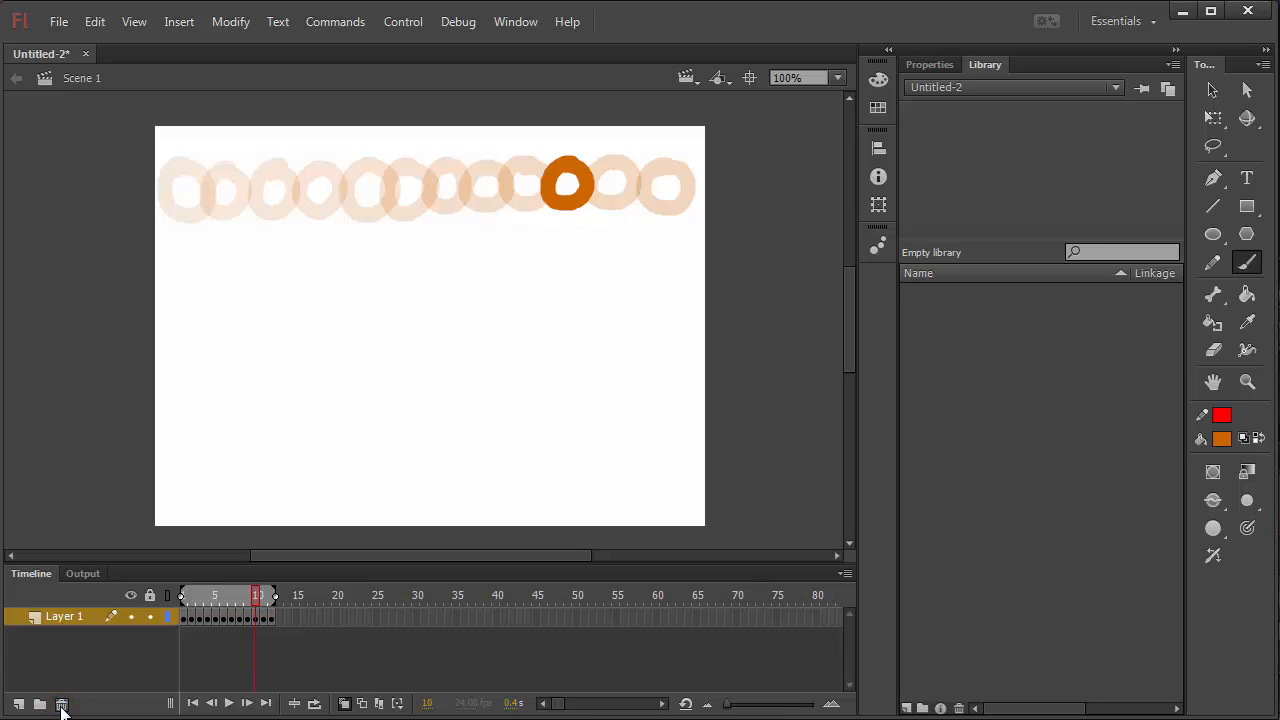
# Add a fresh empty layer and delete Layer 1 with its ring drawings.
pyautogui.click(18, 704)
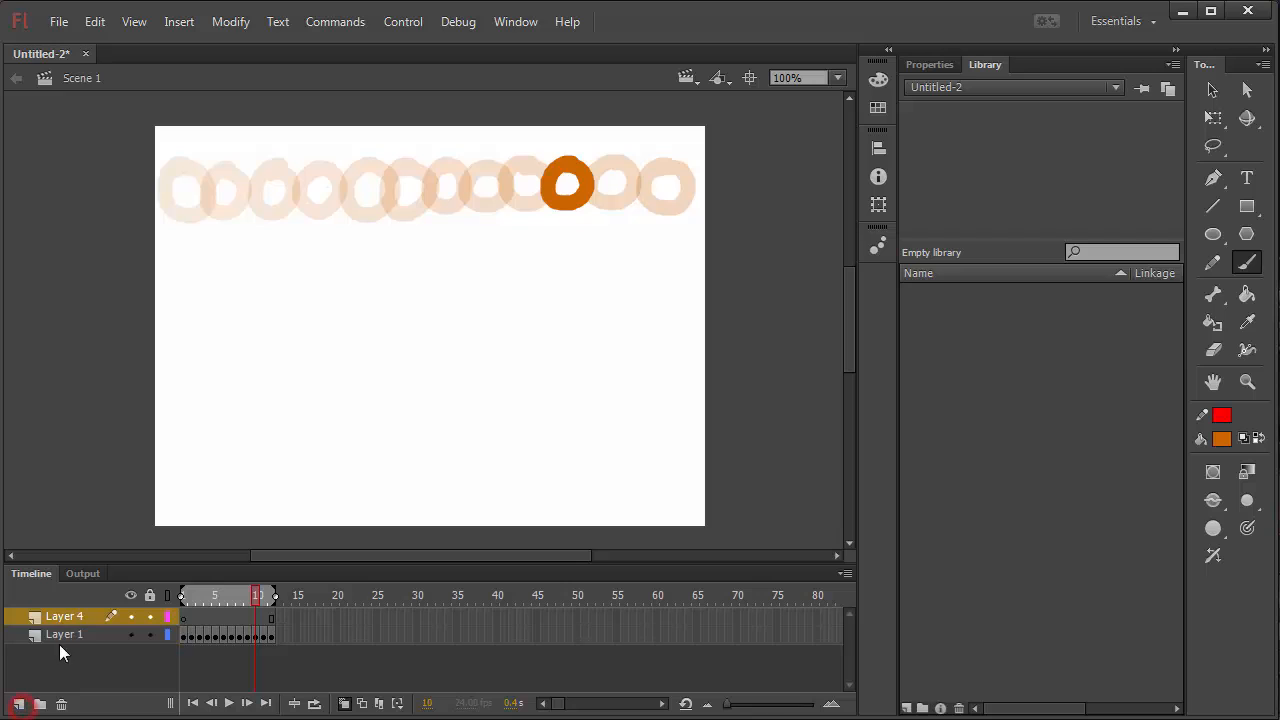
pyautogui.click(64, 631)
pyautogui.click(61, 704)
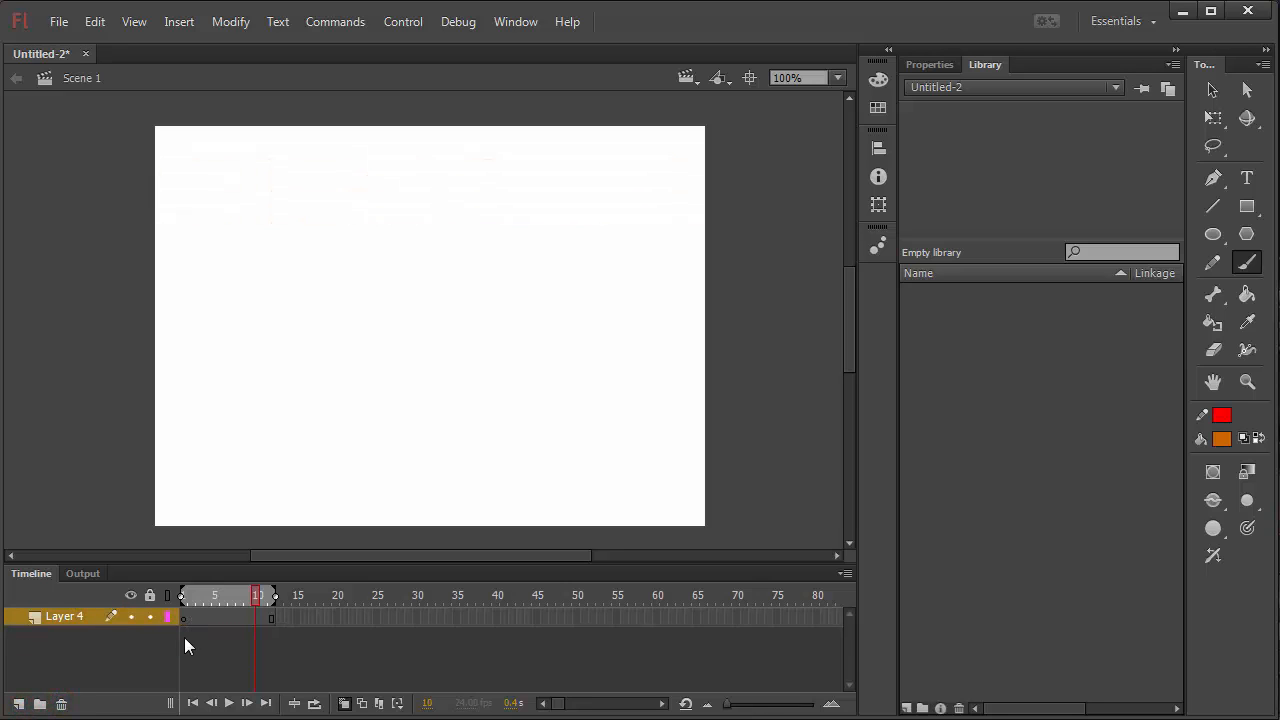
# Remove frames 2 to 12 from the empty layer and disable onion skinning.
pyautogui.moveTo(186, 617); pyautogui.dragTo(271, 617)
pyautogui.rightClick(250, 615)
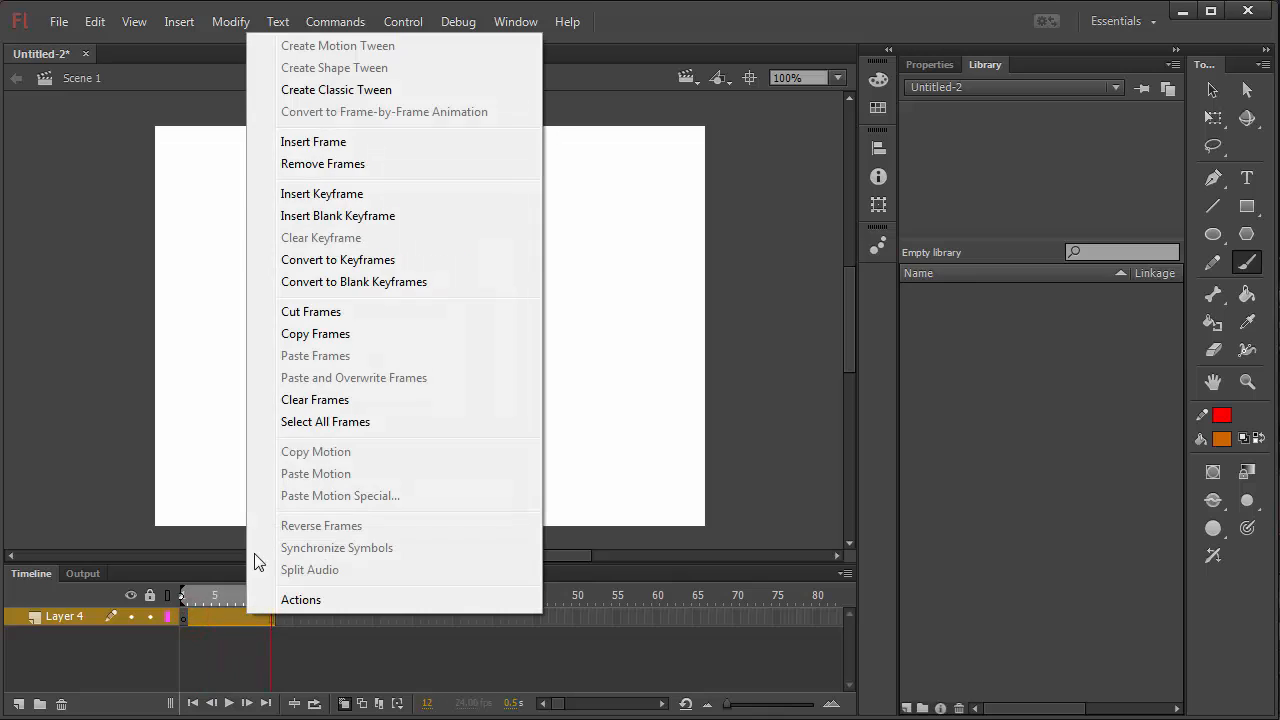
pyautogui.click(327, 166)
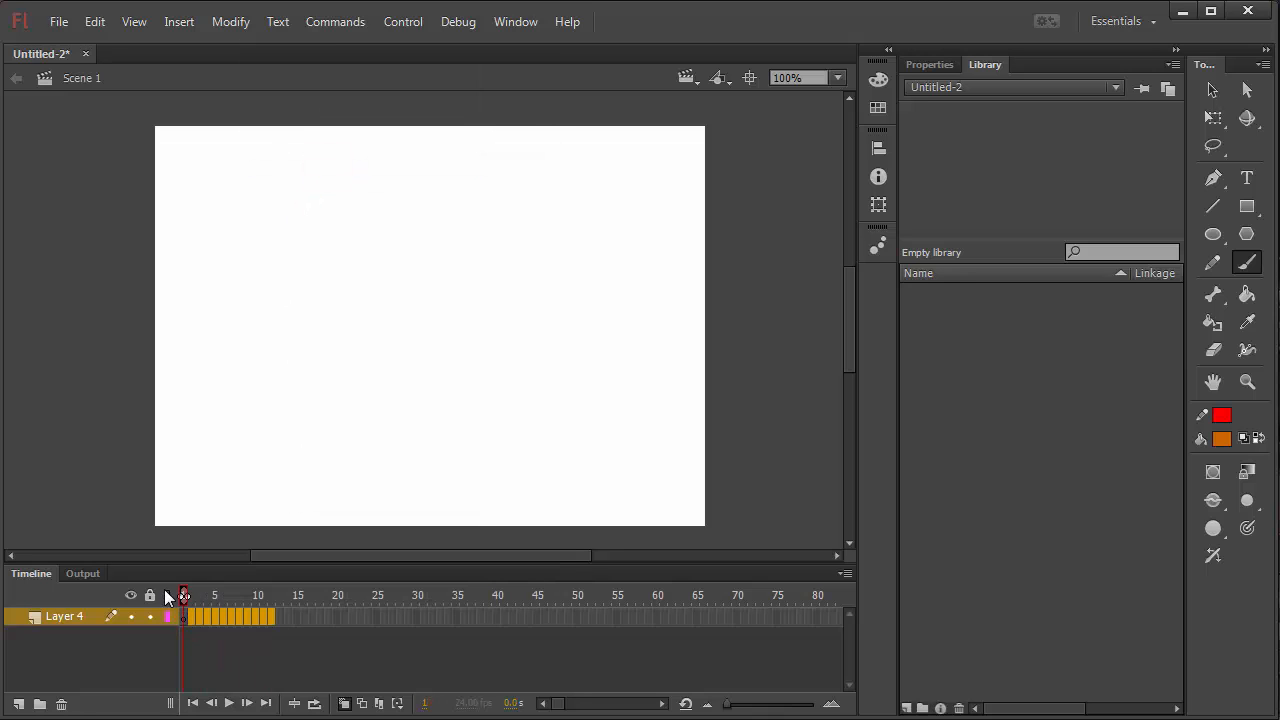
pyautogui.click(344, 703)
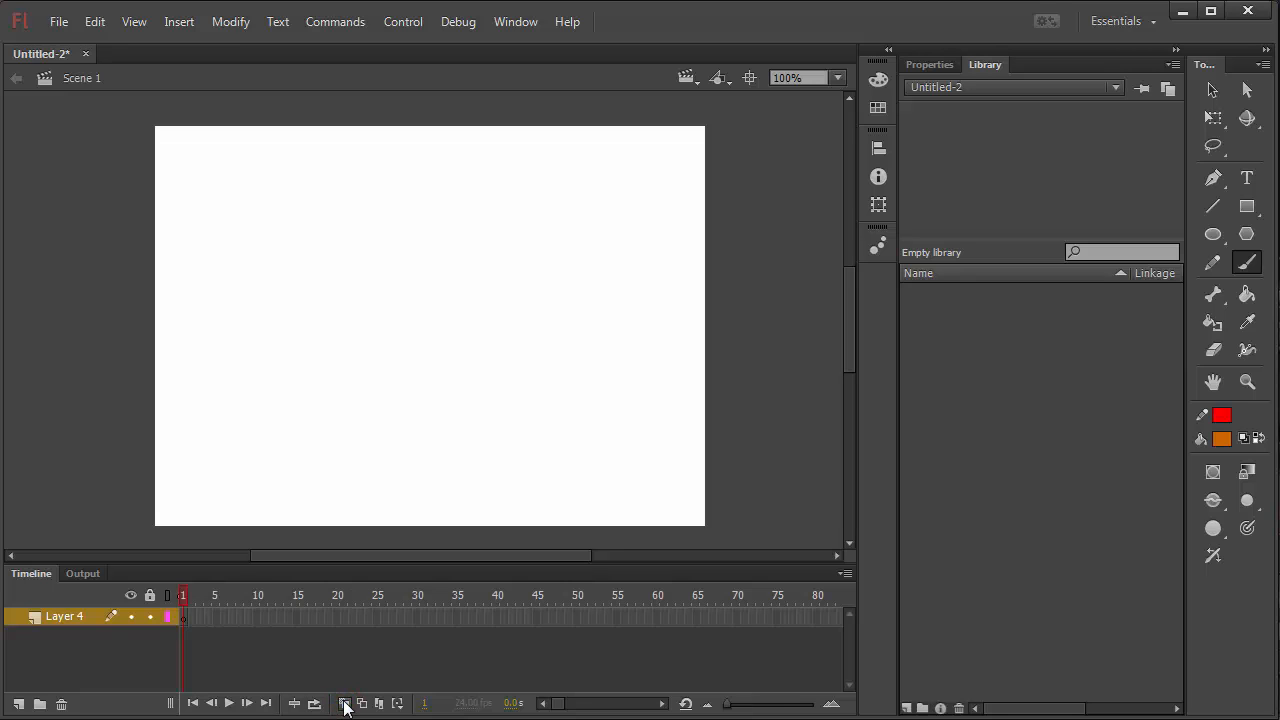
# Rename the layer as Fire and paint a solid orange flame shape with curling tongues, nearly as tall as the stage.
pyautogui.doubleClick(71, 617)
pyautogui.moveTo(380, 492)
pyautogui.mouseDown()
pyautogui.moveTo(457, 463)
pyautogui.moveTo(493, 390)
pyautogui.moveTo(528, 363)
pyautogui.moveTo(449, 257)
pyautogui.moveTo(489, 237)
pyautogui.moveTo(486, 200)
pyautogui.moveTo(337, 131)
pyautogui.moveTo(343, 211)
pyautogui.moveTo(303, 357)
pyautogui.moveTo(363, 326)
pyautogui.moveTo(317, 466)
pyautogui.moveTo(363, 463)
pyautogui.moveTo(417, 497)
pyautogui.mouseUp()
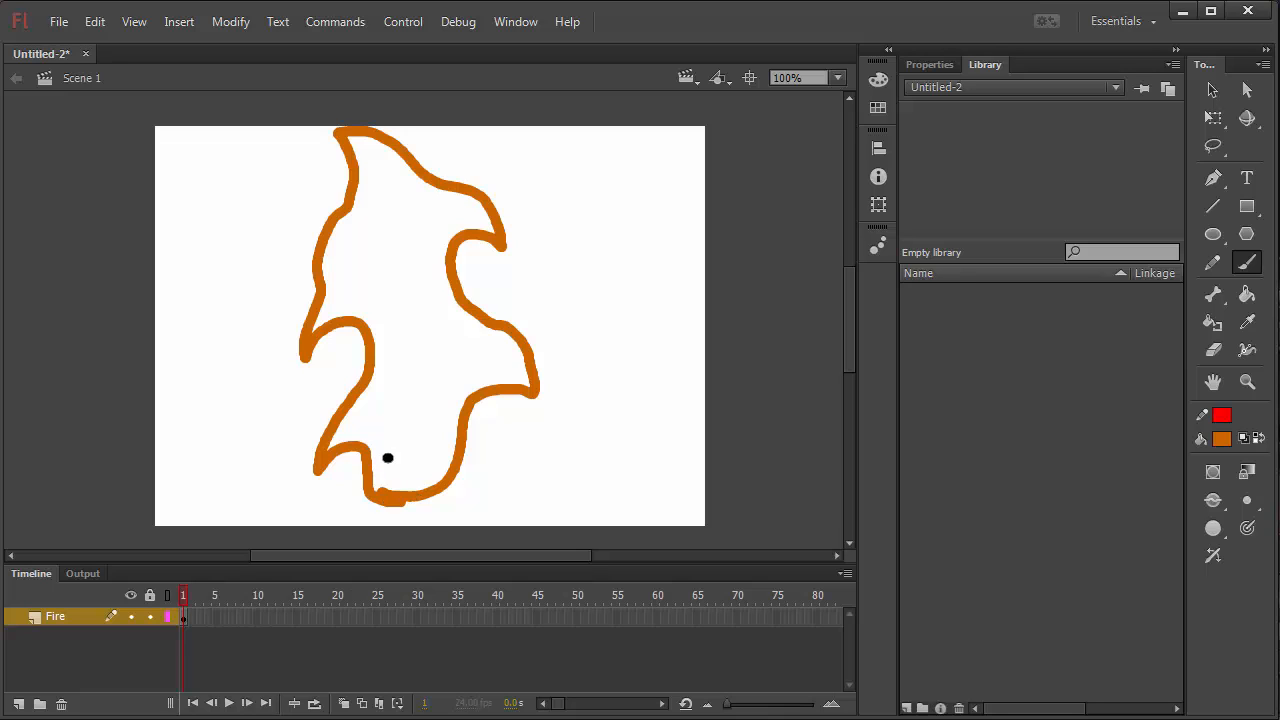
pyautogui.press('k')
pyautogui.click(425, 334)
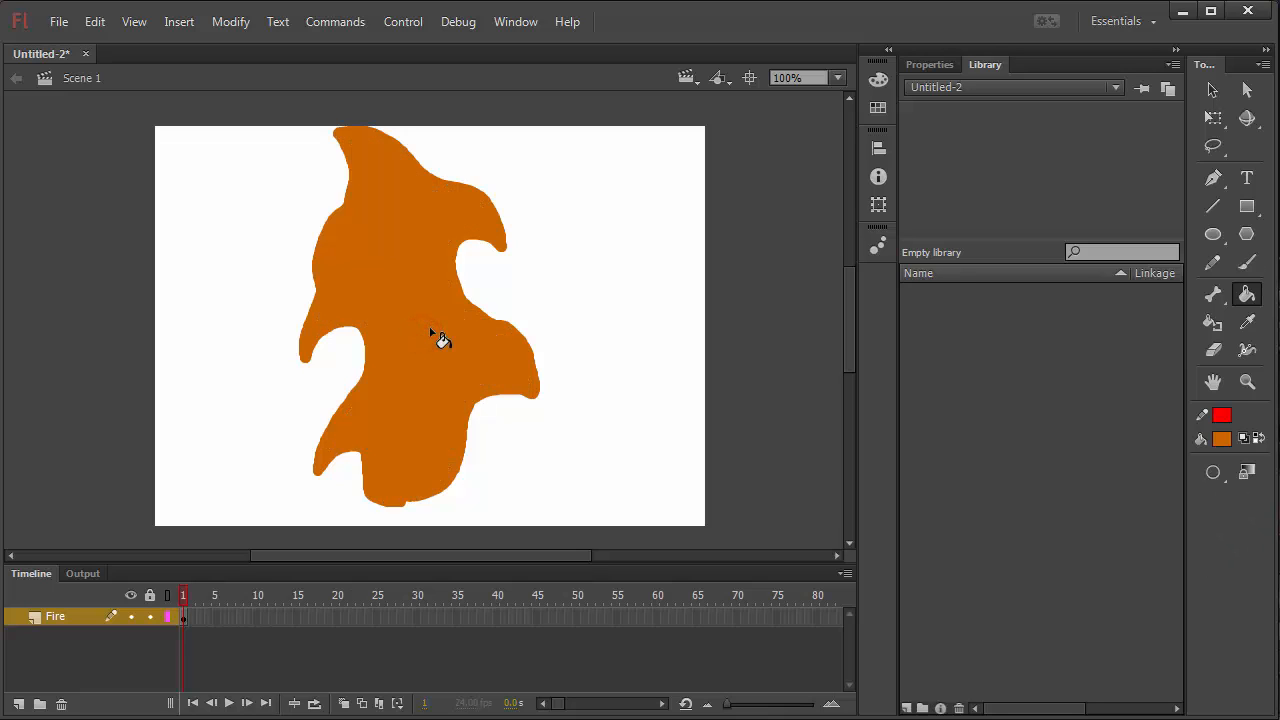
# Scale the whole flame down proportionally about its centre and reposition it in the middle of the stage.
pyautogui.click(1213, 90)
pyautogui.moveTo(235, 113); pyautogui.dragTo(578, 534)
pyautogui.press('q')
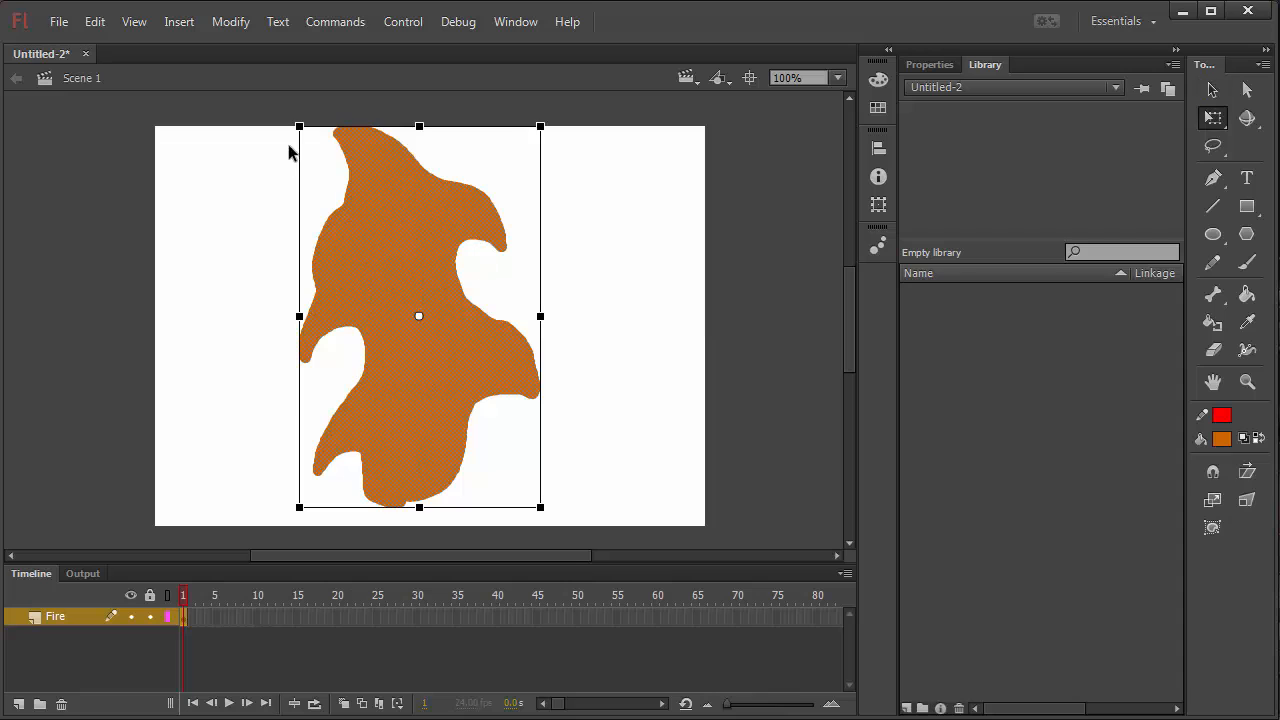
pyautogui.moveTo(299, 125); pyautogui.dragTo(331, 148)
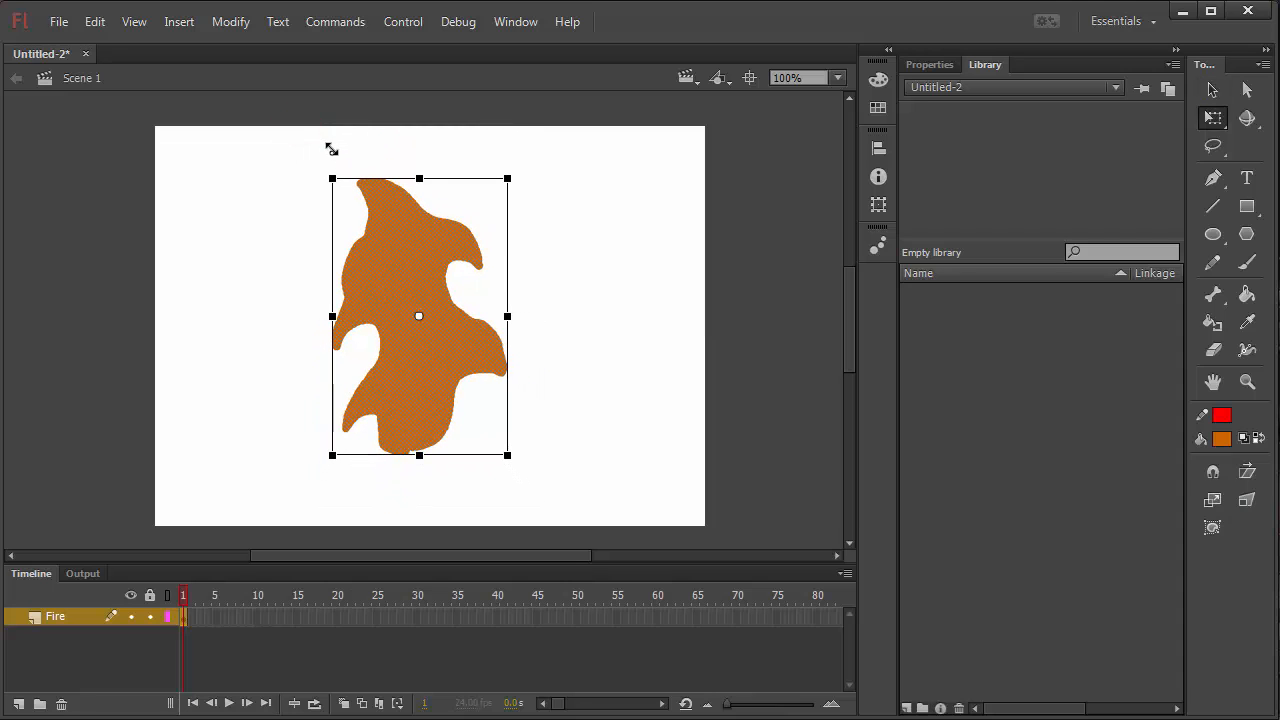
pyautogui.moveTo(451, 251); pyautogui.dragTo(455, 262)
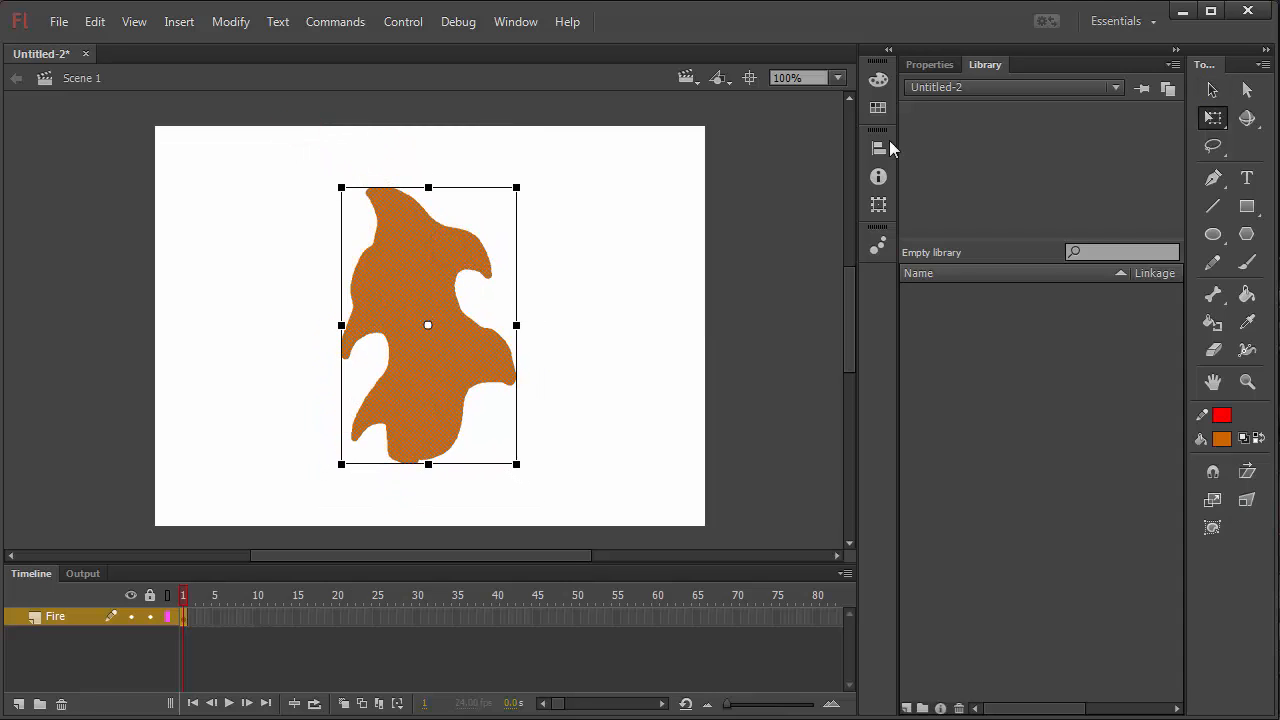
pyautogui.moveTo(516, 186); pyautogui.dragTo(517, 187)
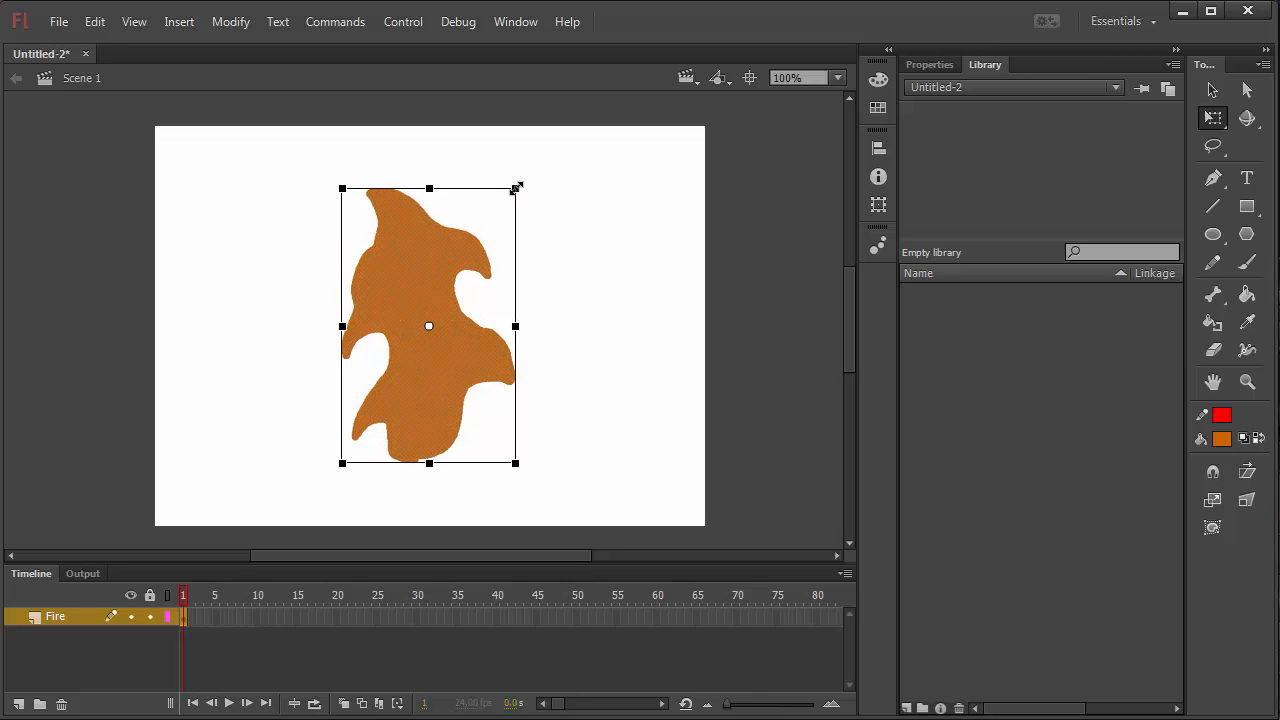
pyautogui.click(589, 217)
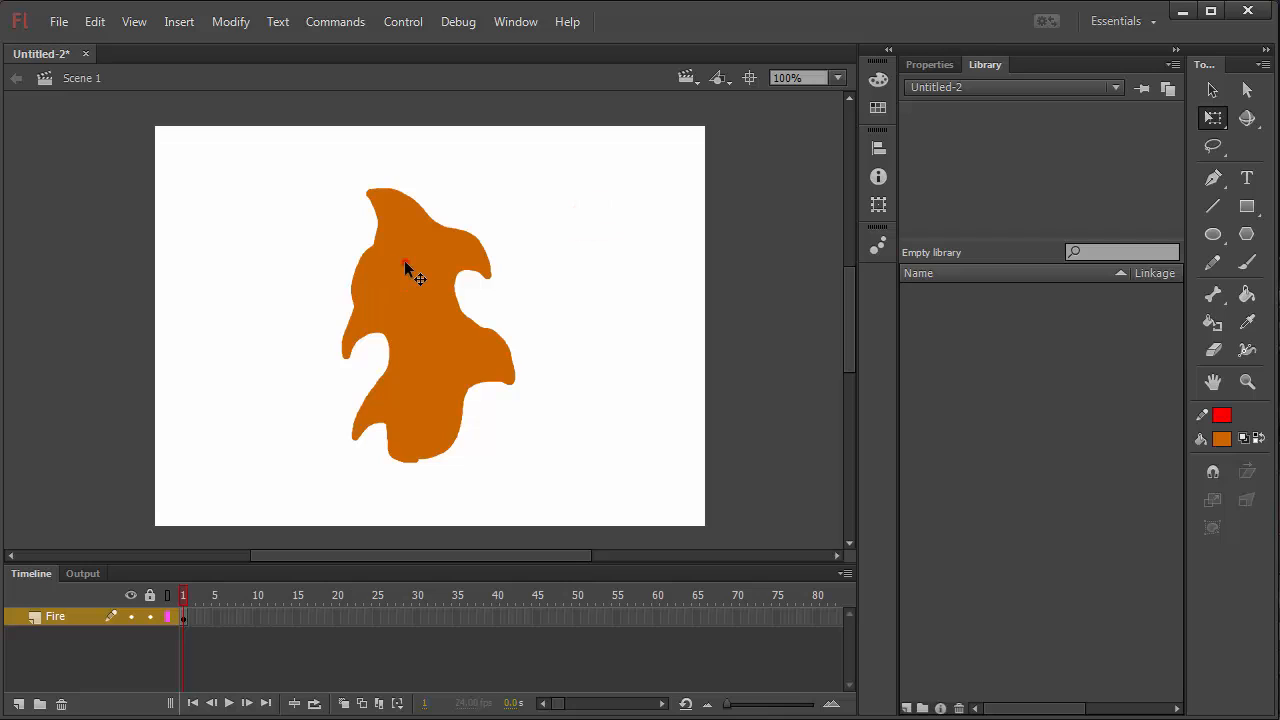
pyautogui.click(405, 263)
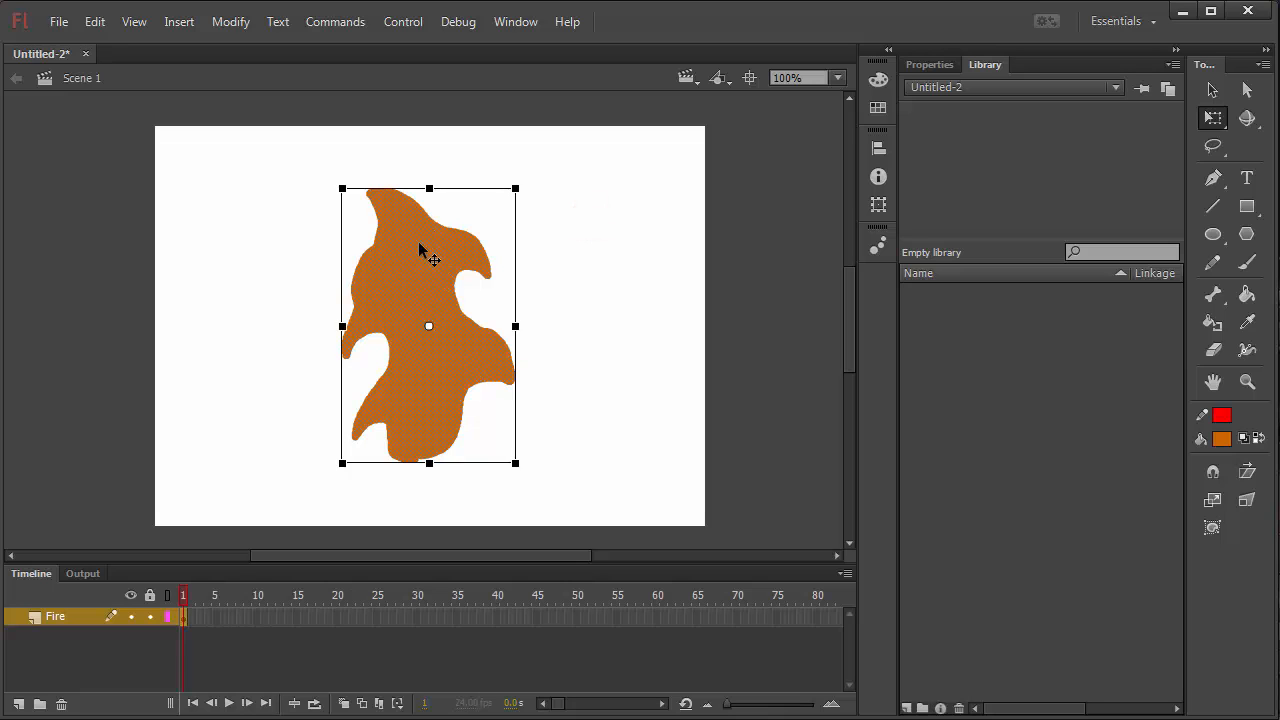
pyautogui.click(618, 292)
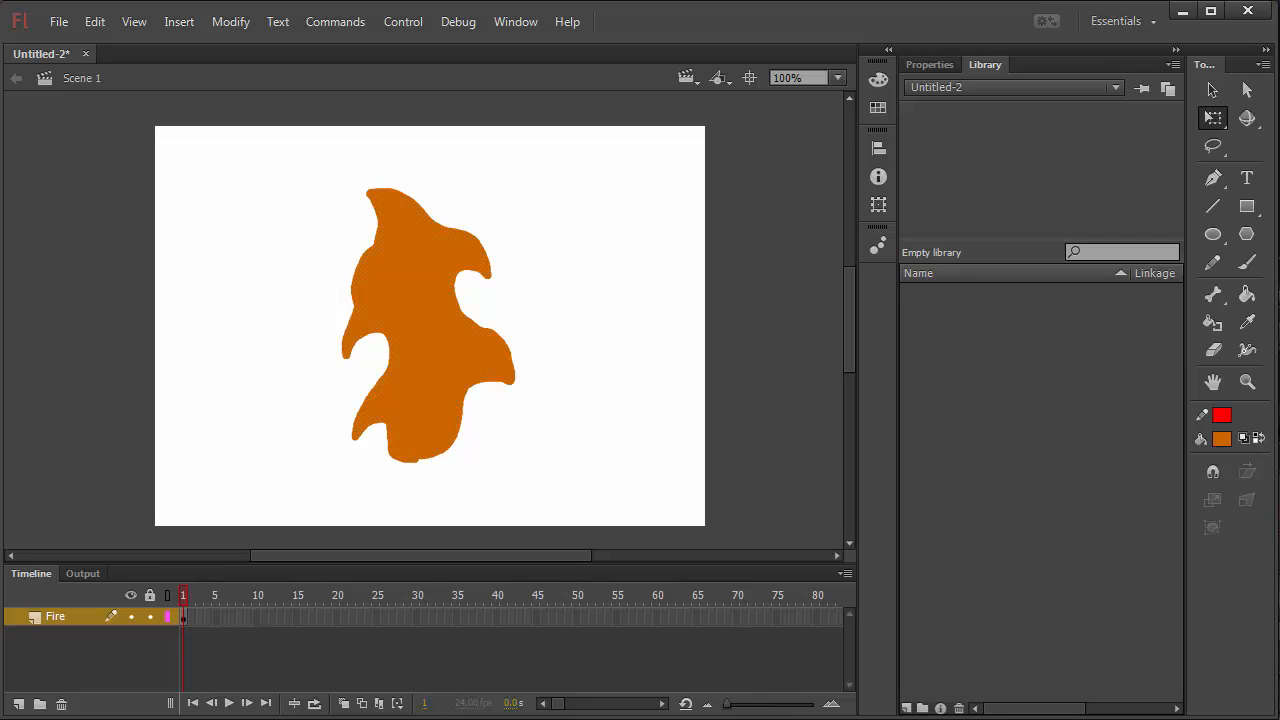
# Extend and round off the flame's base with an orange brush stroke.
pyautogui.press('b')
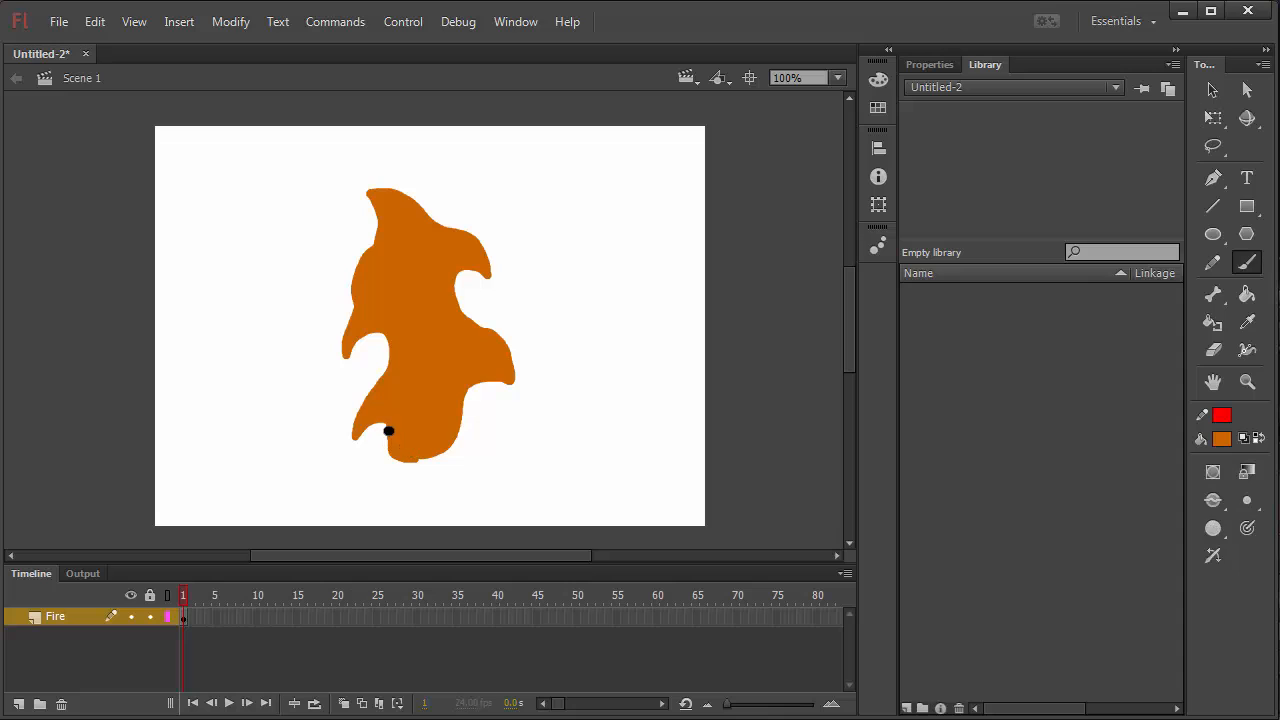
pyautogui.moveTo(389, 434)
pyautogui.mouseDown()
pyautogui.moveTo(397, 464)
pyautogui.moveTo(428, 468)
pyautogui.moveTo(452, 446)
pyautogui.moveTo(453, 385)
pyautogui.moveTo(462, 430)
pyautogui.moveTo(417, 457)
pyautogui.mouseUp()
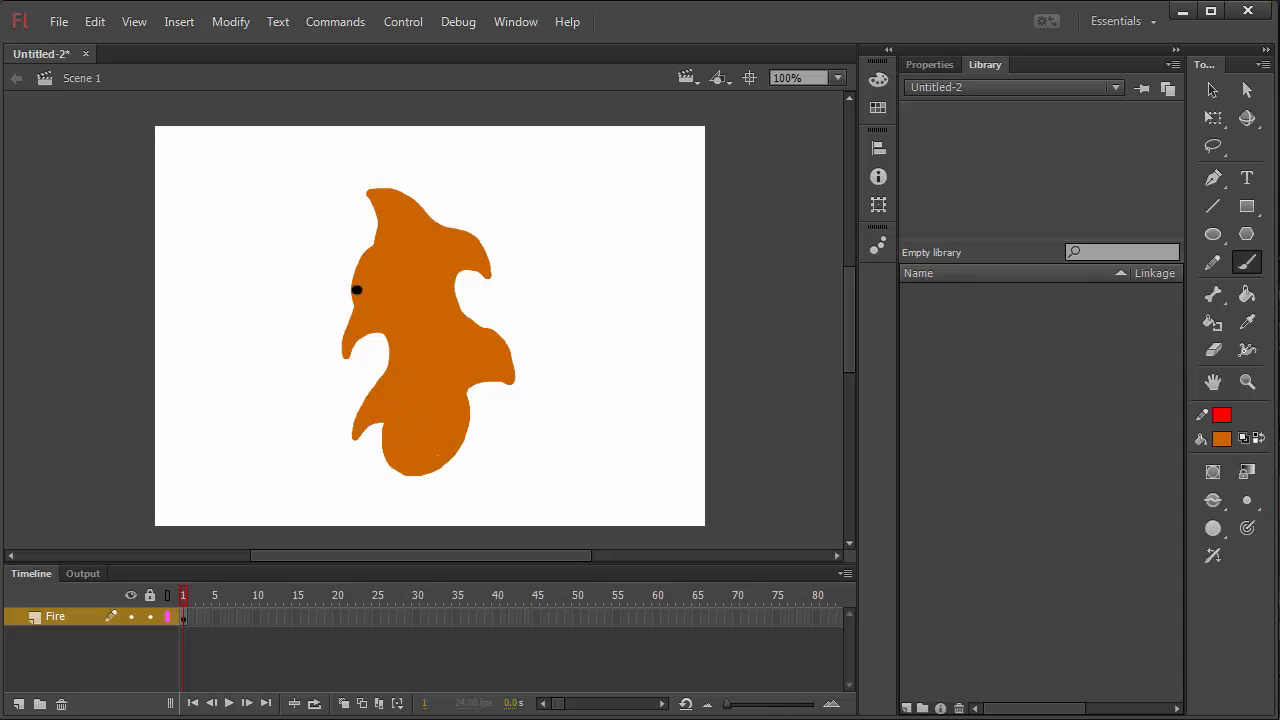
# Fill out the notch in the flame's upper left edge with an orange brush stroke.
pyautogui.moveTo(357, 300); pyautogui.dragTo(373, 256)
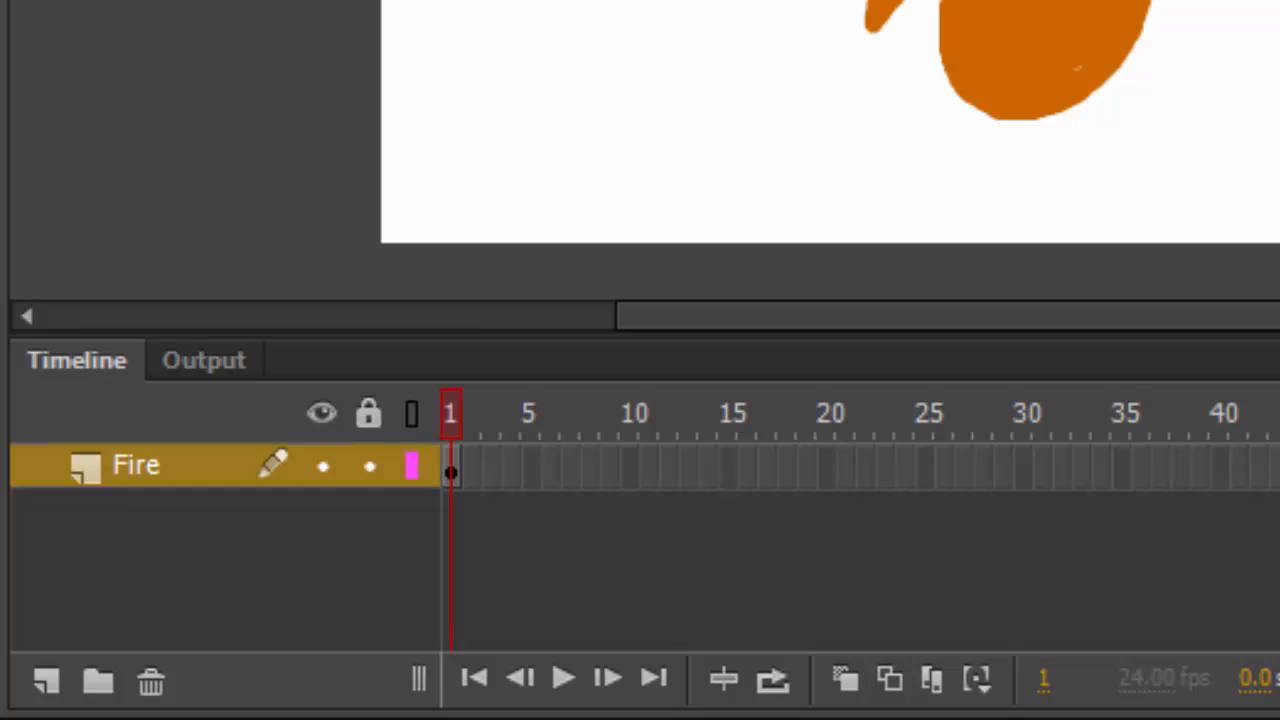
# Insert a blank keyframe at frame 3 of the Fire layer and turn on onion skinning.
pyautogui.click(490, 471)
pyautogui.press('F7')
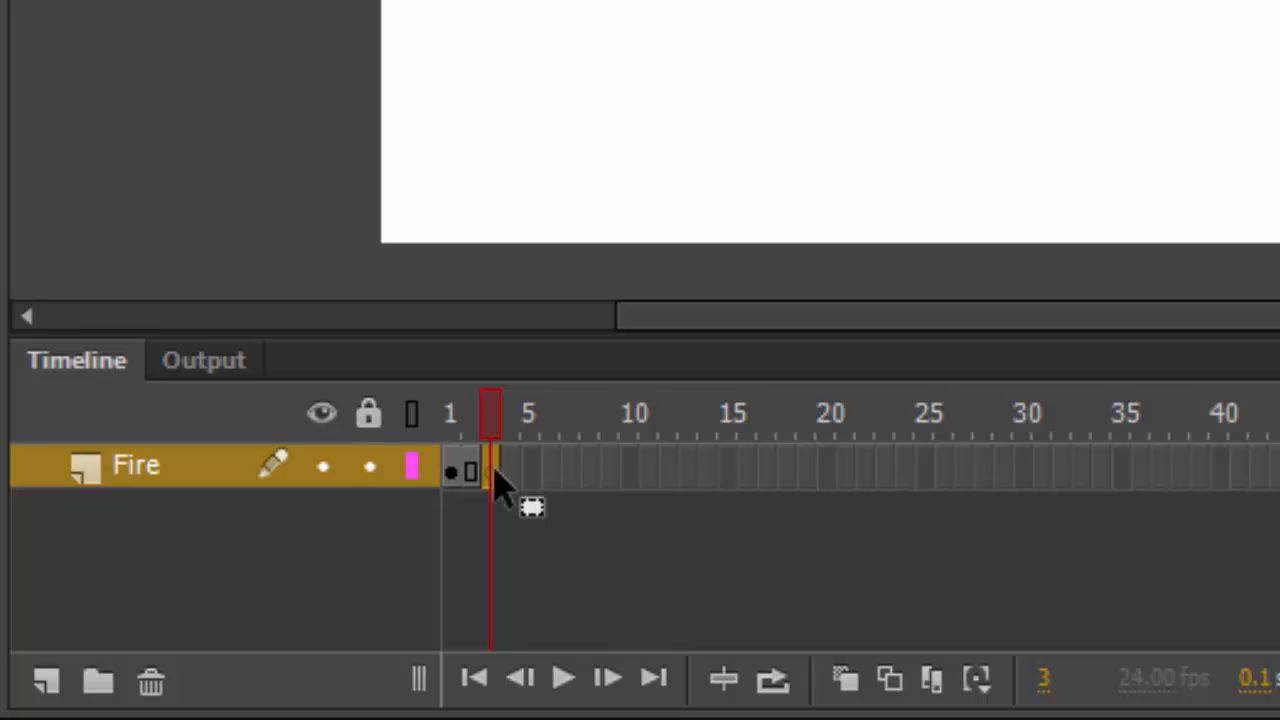
pyautogui.click(846, 688)
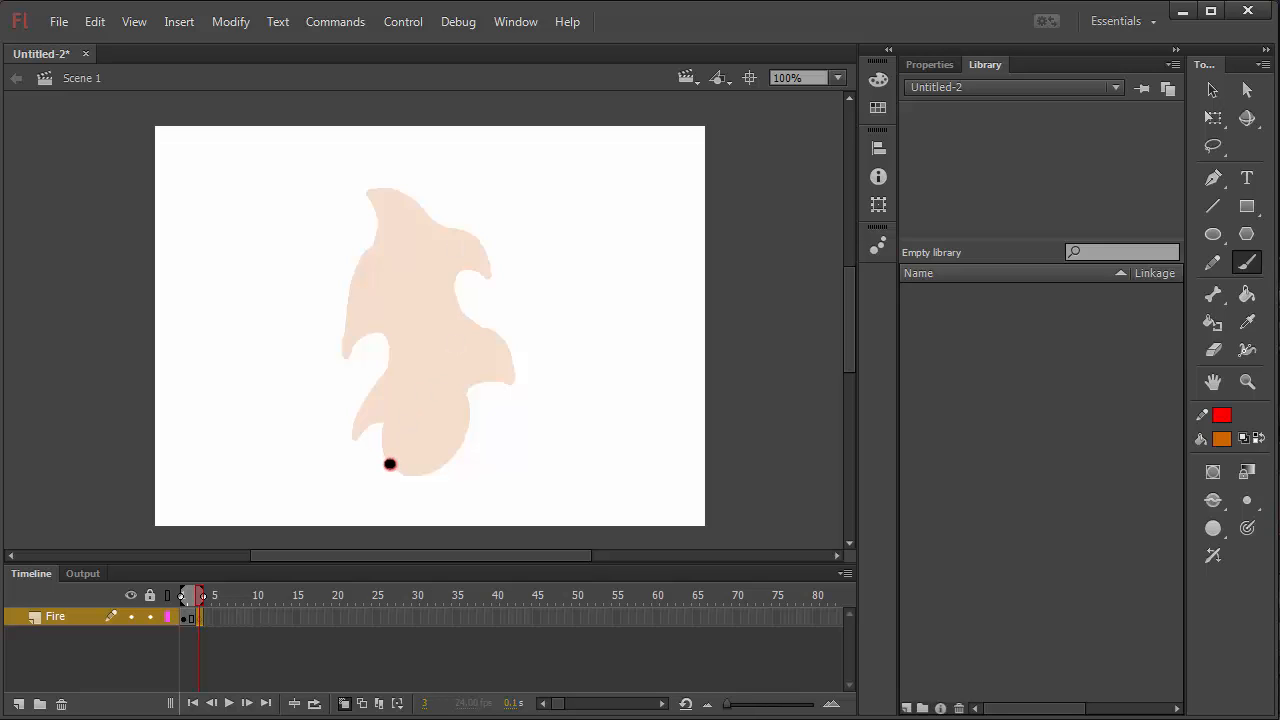
# Paint a taller orange flame outline over the onion-skinned one, with its tongues shifted upward, and fill it solid orange.
pyautogui.moveTo(390, 464)
pyautogui.mouseDown()
pyautogui.moveTo(452, 460)
pyautogui.moveTo(469, 441)
pyautogui.moveTo(467, 341)
pyautogui.moveTo(508, 338)
pyautogui.moveTo(444, 254)
pyautogui.moveTo(482, 224)
pyautogui.moveTo(397, 145)
pyautogui.moveTo(397, 186)
pyautogui.moveTo(350, 247)
pyautogui.moveTo(335, 296)
pyautogui.moveTo(335, 322)
pyautogui.moveTo(376, 307)
pyautogui.moveTo(386, 336)
pyautogui.moveTo(335, 402)
pyautogui.moveTo(366, 404)
pyautogui.moveTo(379, 463)
pyautogui.moveTo(414, 471)
pyautogui.mouseUp()
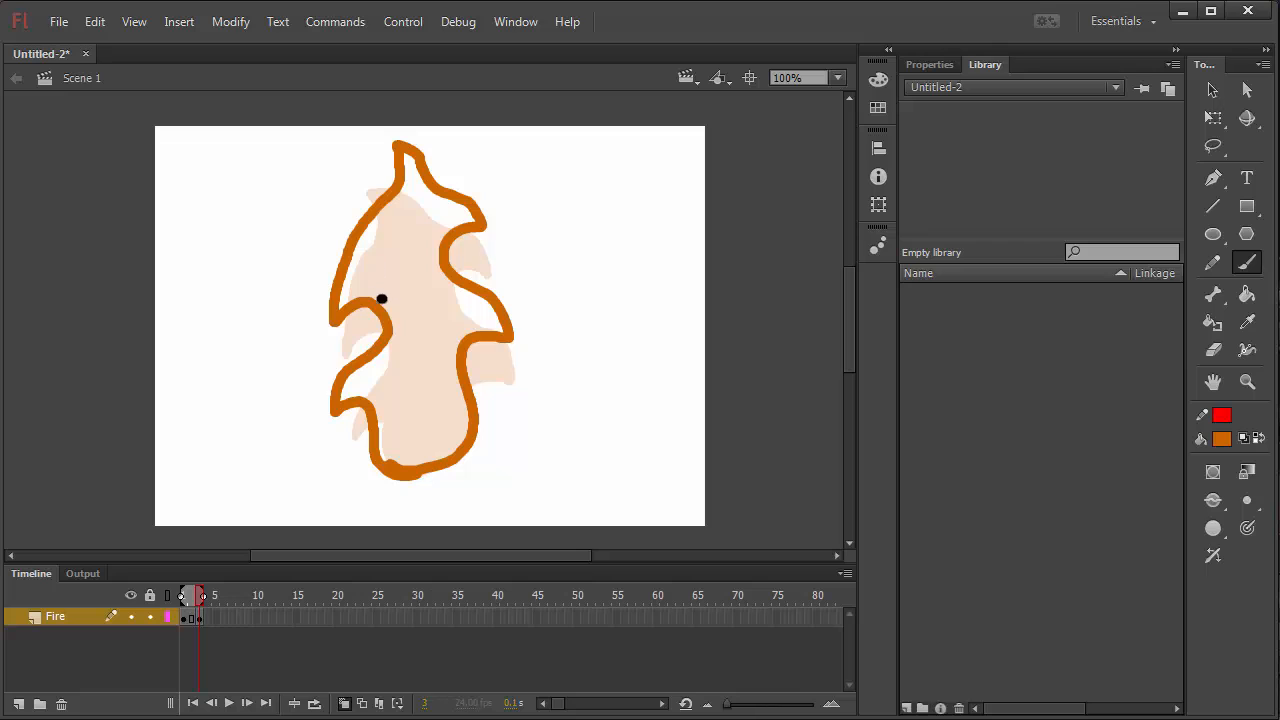
pyautogui.press('k')
pyautogui.click(420, 325)
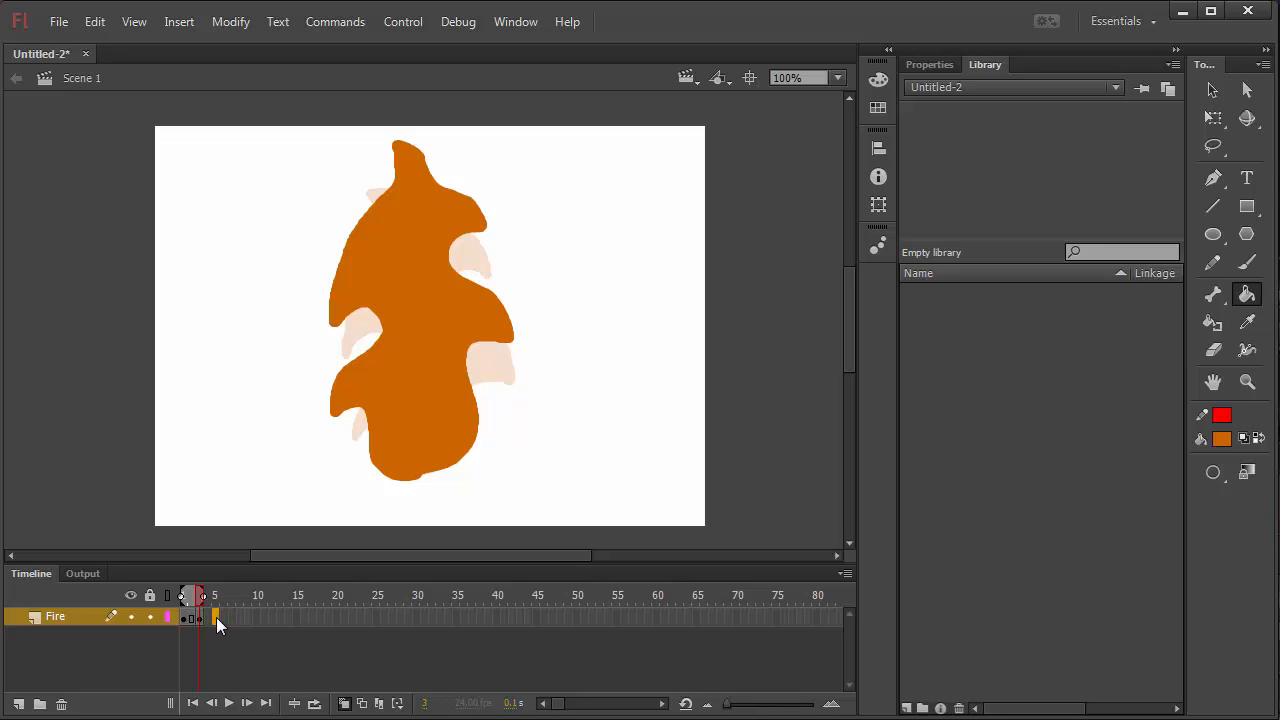
# Insert a blank keyframe at frame 5 and shorten the onion skin range to show only the preceding flame drawing.
pyautogui.press('F7')
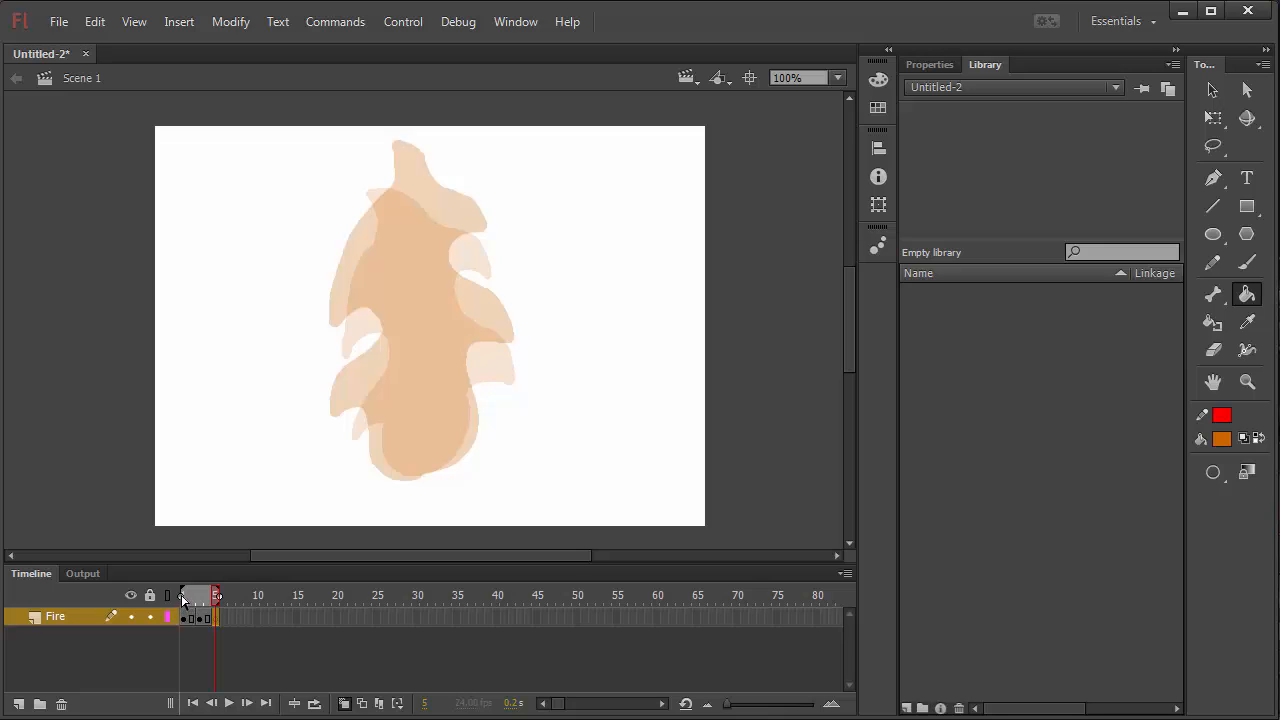
pyautogui.moveTo(182, 598); pyautogui.dragTo(219, 603)
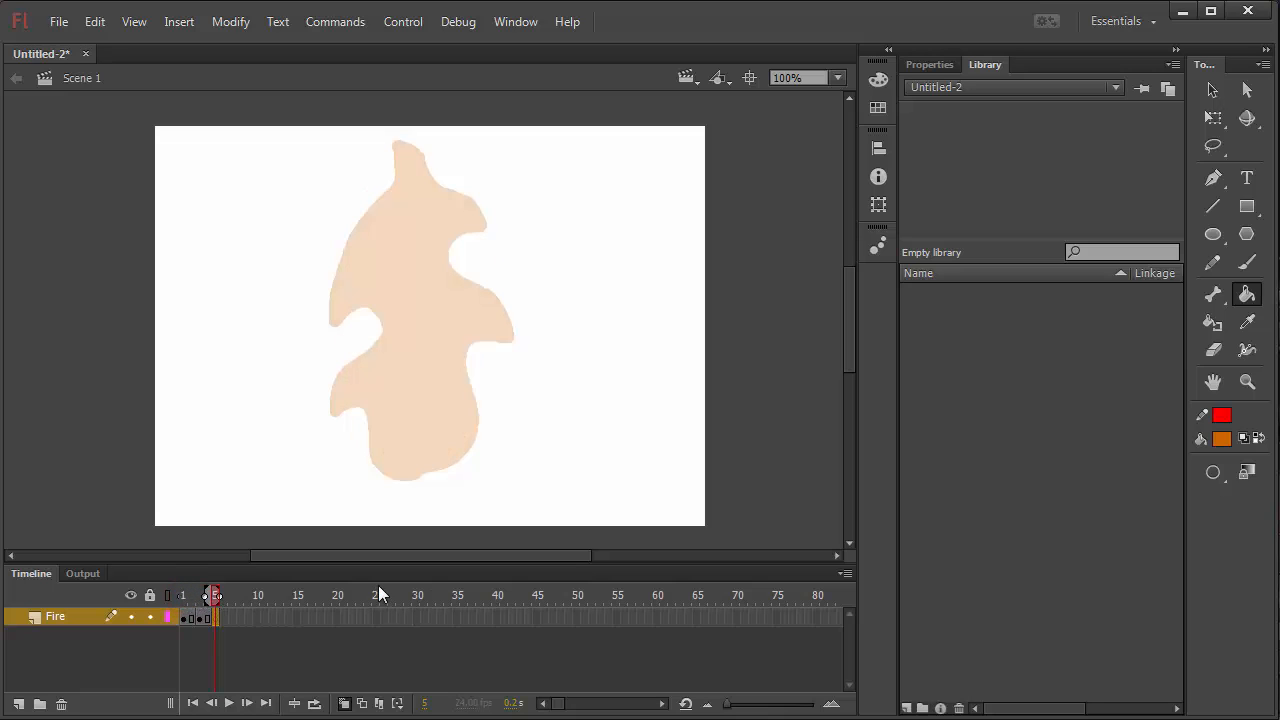
# Paint a solid orange flame at frame 5 with its tongues higher and the upper right tongue detached as a separate wisp.
pyautogui.press('b')
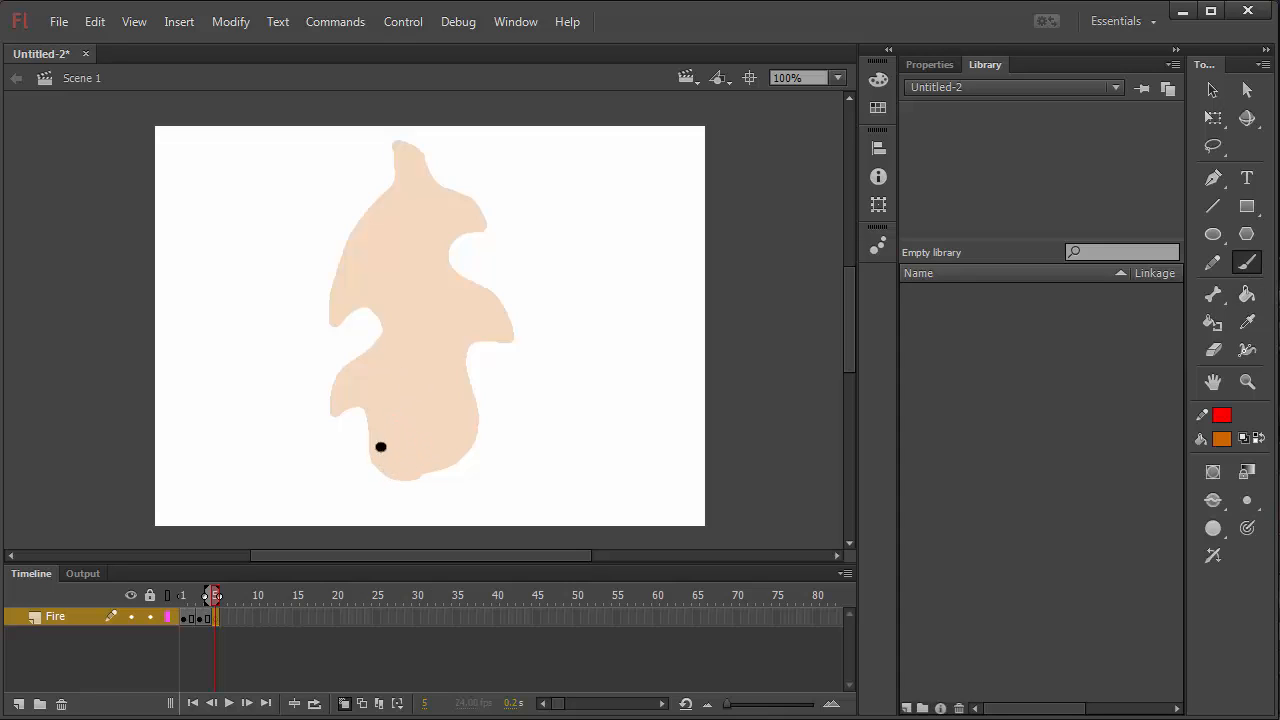
pyautogui.moveTo(375, 468)
pyautogui.mouseDown()
pyautogui.moveTo(430, 468)
pyautogui.moveTo(477, 433)
pyautogui.moveTo(454, 318)
pyautogui.moveTo(466, 300)
pyautogui.moveTo(501, 301)
pyautogui.moveTo(496, 279)
pyautogui.moveTo(434, 239)
pyautogui.moveTo(429, 150)
pyautogui.moveTo(340, 226)
pyautogui.moveTo(324, 261)
pyautogui.moveTo(372, 276)
pyautogui.moveTo(383, 301)
pyautogui.moveTo(326, 379)
pyautogui.moveTo(356, 373)
pyautogui.moveTo(367, 389)
pyautogui.moveTo(345, 452)
pyautogui.moveTo(400, 464)
pyautogui.mouseUp()
pyautogui.moveTo(469, 222)
pyautogui.mouseDown()
pyautogui.moveTo(506, 235)
pyautogui.moveTo(482, 213)
pyautogui.mouseUp()
pyautogui.press('k')
pyautogui.click(404, 288)
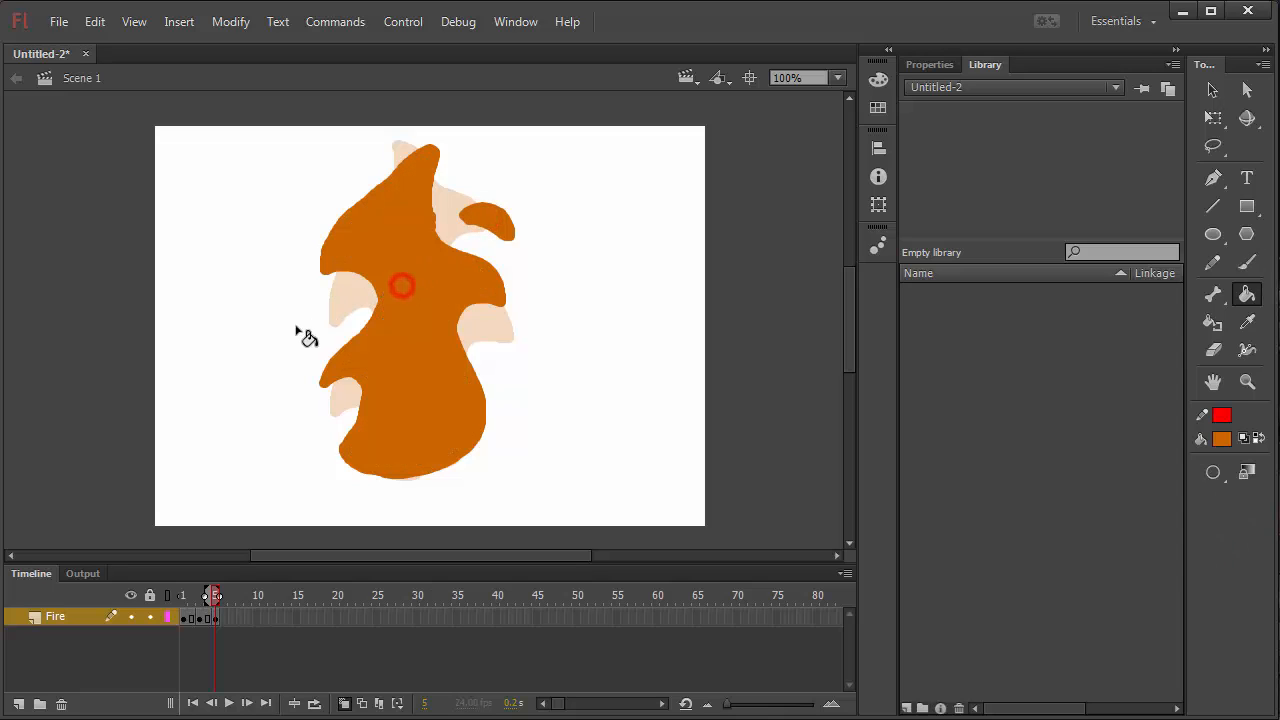
# Add a blank keyframe at frame 7 and paint a solid orange flame with a detached wisp on each side of its tip.
pyautogui.click(233, 617)
pyautogui.press('F7')
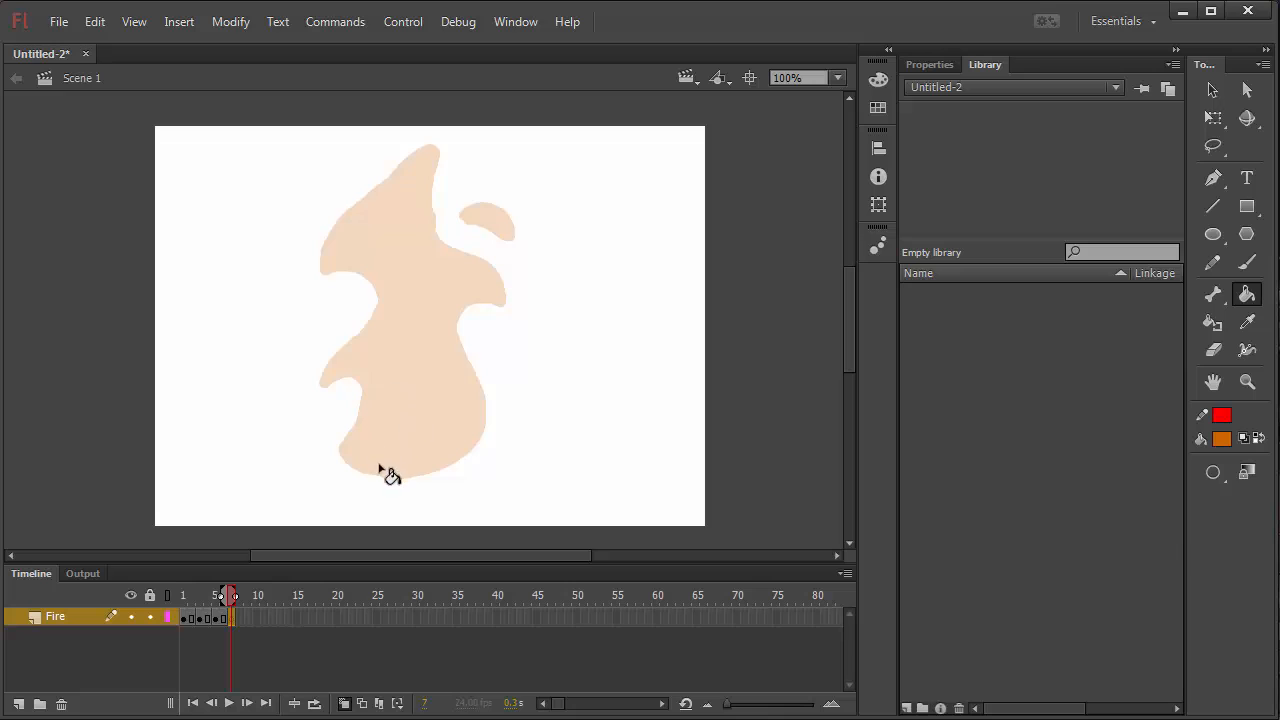
pyautogui.press('b')
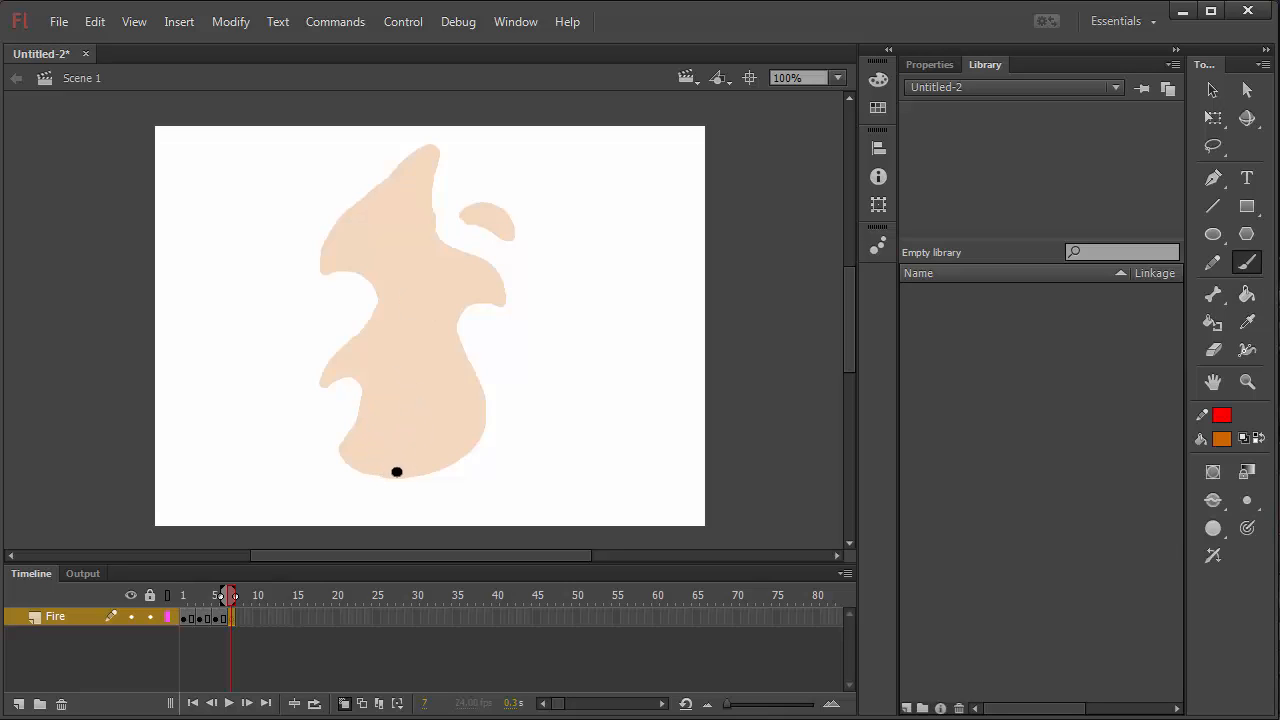
pyautogui.moveTo(396, 473)
pyautogui.mouseDown()
pyautogui.moveTo(354, 460)
pyautogui.moveTo(343, 422)
pyautogui.moveTo(315, 408)
pyautogui.moveTo(360, 312)
pyautogui.moveTo(328, 279)
pyautogui.moveTo(312, 285)
pyautogui.moveTo(372, 193)
pyautogui.moveTo(372, 142)
pyautogui.moveTo(499, 258)
pyautogui.moveTo(437, 288)
pyautogui.moveTo(520, 417)
pyautogui.moveTo(483, 423)
pyautogui.moveTo(431, 471)
pyautogui.moveTo(356, 441)
pyautogui.mouseUp()
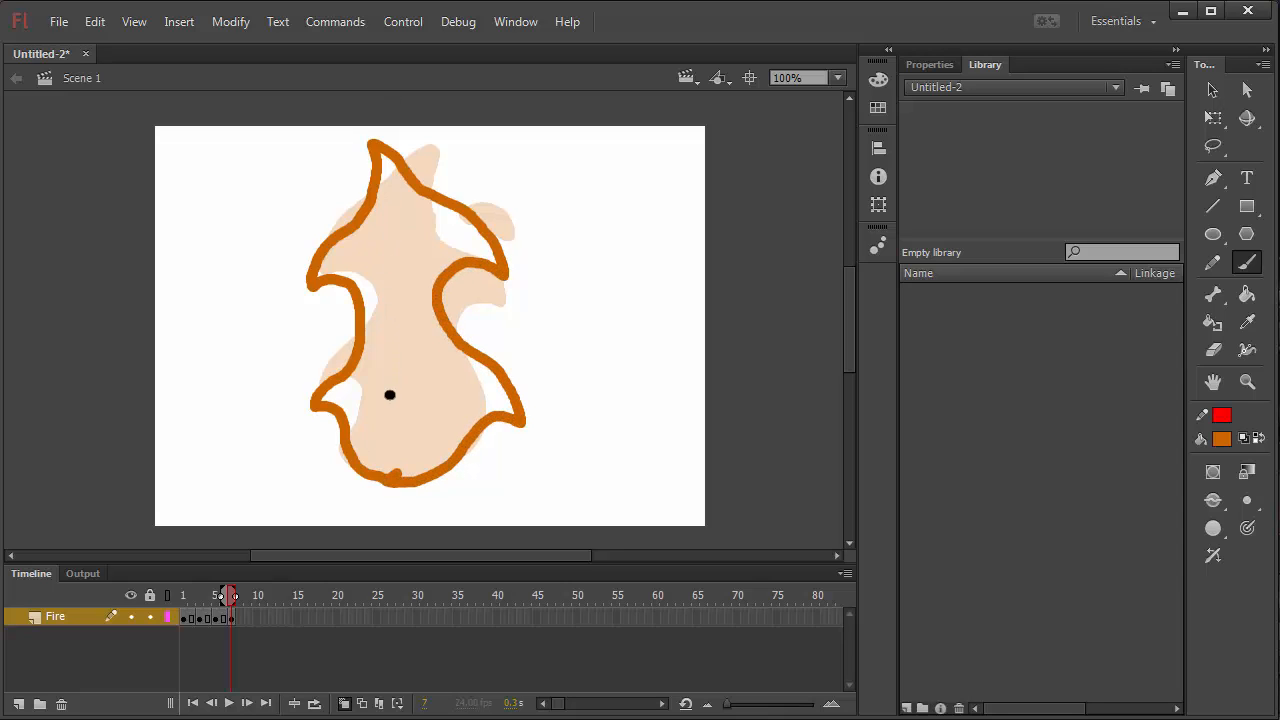
pyautogui.press('k')
pyautogui.click(401, 412)
pyautogui.press('b')
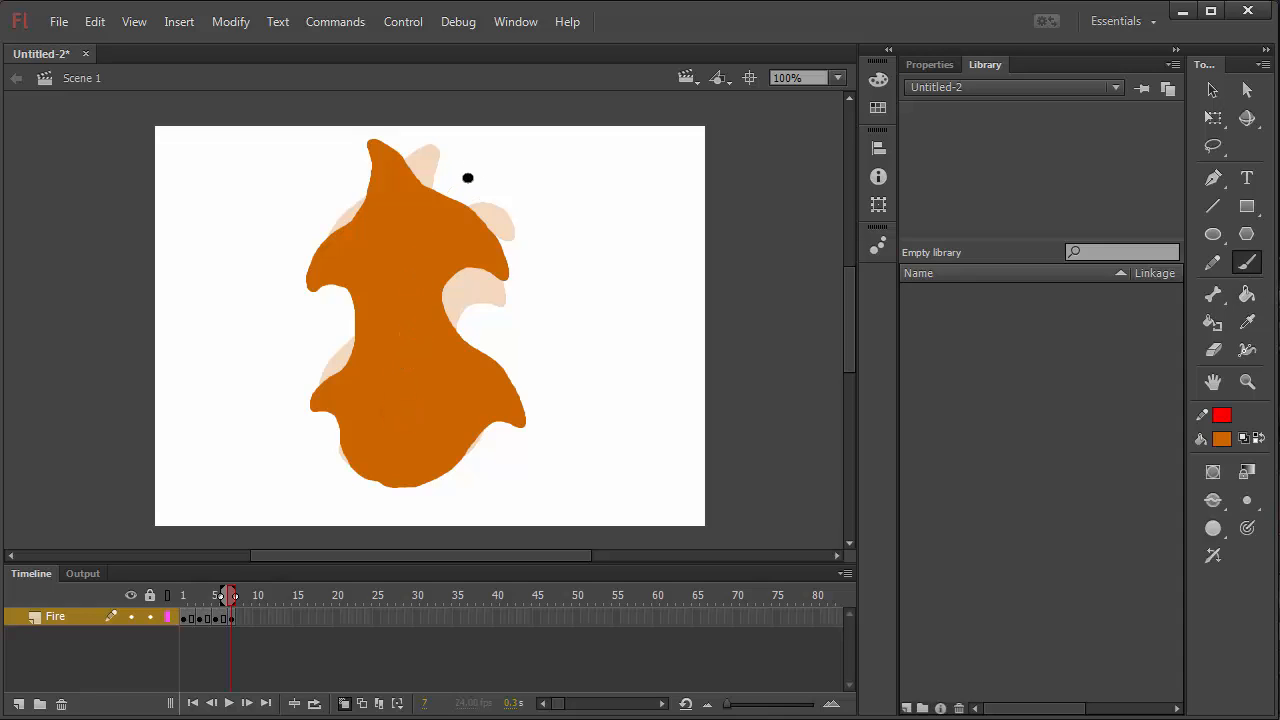
pyautogui.moveTo(472, 181)
pyautogui.mouseDown()
pyautogui.moveTo(492, 174)
pyautogui.moveTo(516, 189)
pyautogui.mouseUp()
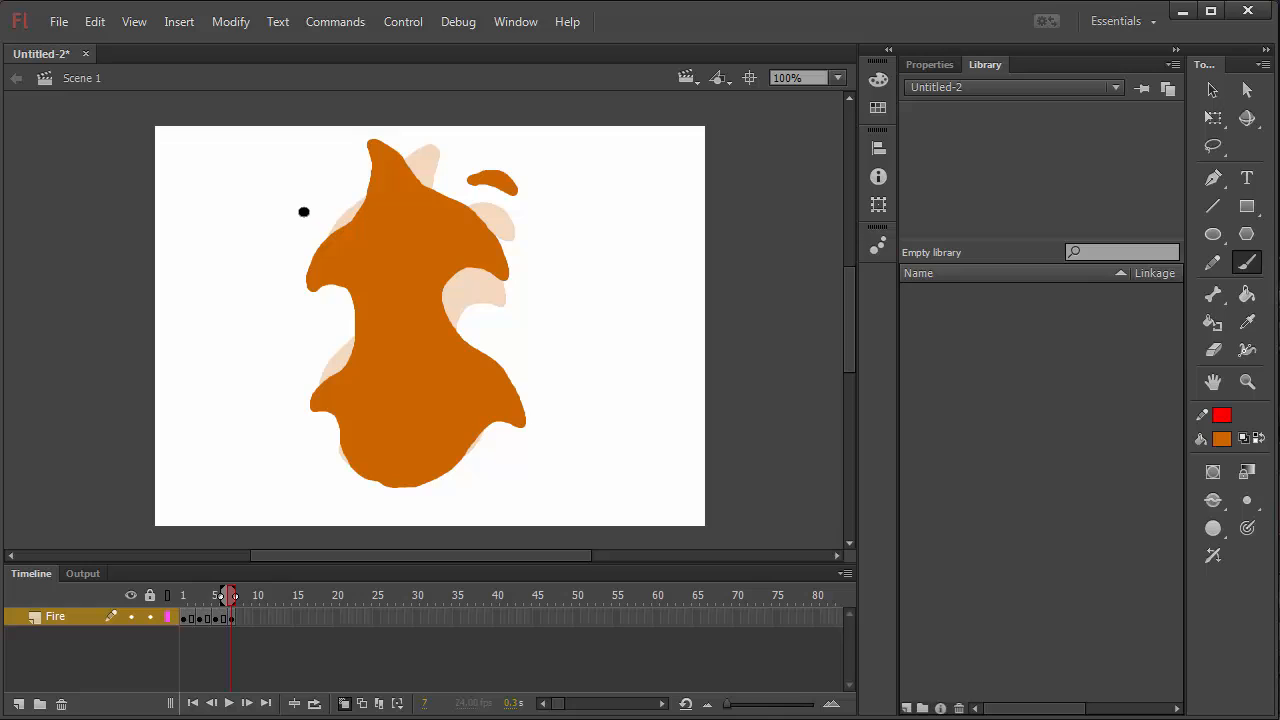
pyautogui.moveTo(302, 212)
pyautogui.mouseDown()
pyautogui.moveTo(329, 191)
pyautogui.moveTo(347, 196)
pyautogui.moveTo(309, 195)
pyautogui.moveTo(292, 216)
pyautogui.mouseUp()
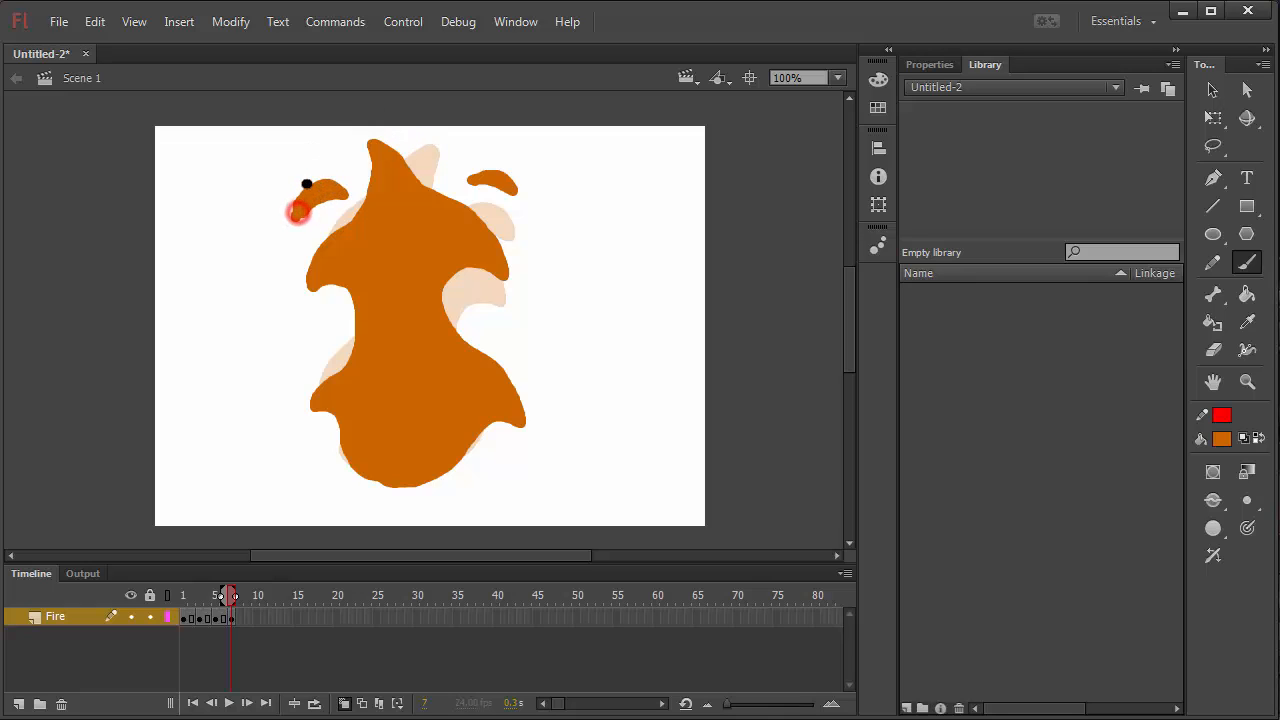
# Add a blank keyframe at frame 9 and paint a solid orange flame with two wisps on the right and one on the left.
pyautogui.click(247, 615)
pyautogui.press('F7')
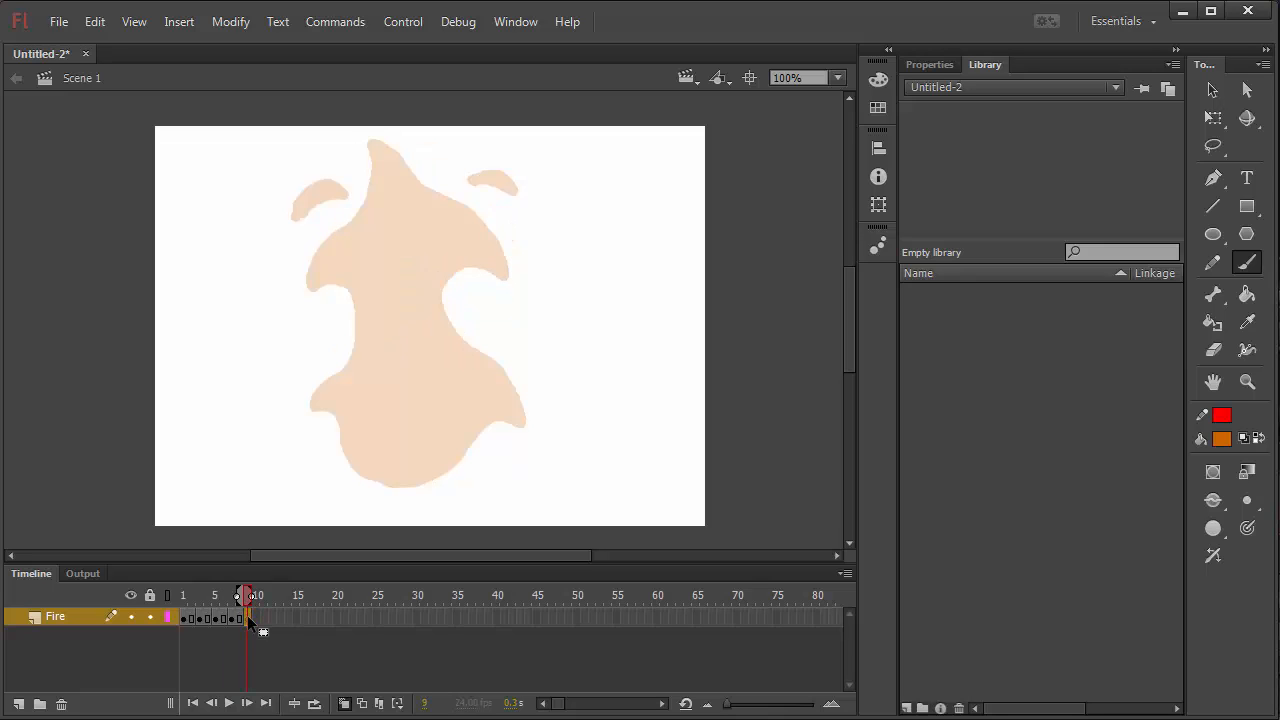
pyautogui.moveTo(342, 431)
pyautogui.mouseDown()
pyautogui.moveTo(365, 477)
pyautogui.moveTo(412, 483)
pyautogui.moveTo(440, 456)
pyautogui.moveTo(462, 367)
pyautogui.moveTo(513, 376)
pyautogui.moveTo(431, 283)
pyautogui.moveTo(459, 216)
pyautogui.moveTo(444, 142)
pyautogui.moveTo(429, 185)
pyautogui.moveTo(398, 204)
pyautogui.moveTo(341, 204)
pyautogui.moveTo(293, 243)
pyautogui.moveTo(343, 259)
pyautogui.moveTo(361, 296)
pyautogui.moveTo(292, 384)
pyautogui.moveTo(310, 374)
pyautogui.moveTo(335, 385)
pyautogui.moveTo(343, 428)
pyautogui.mouseUp()
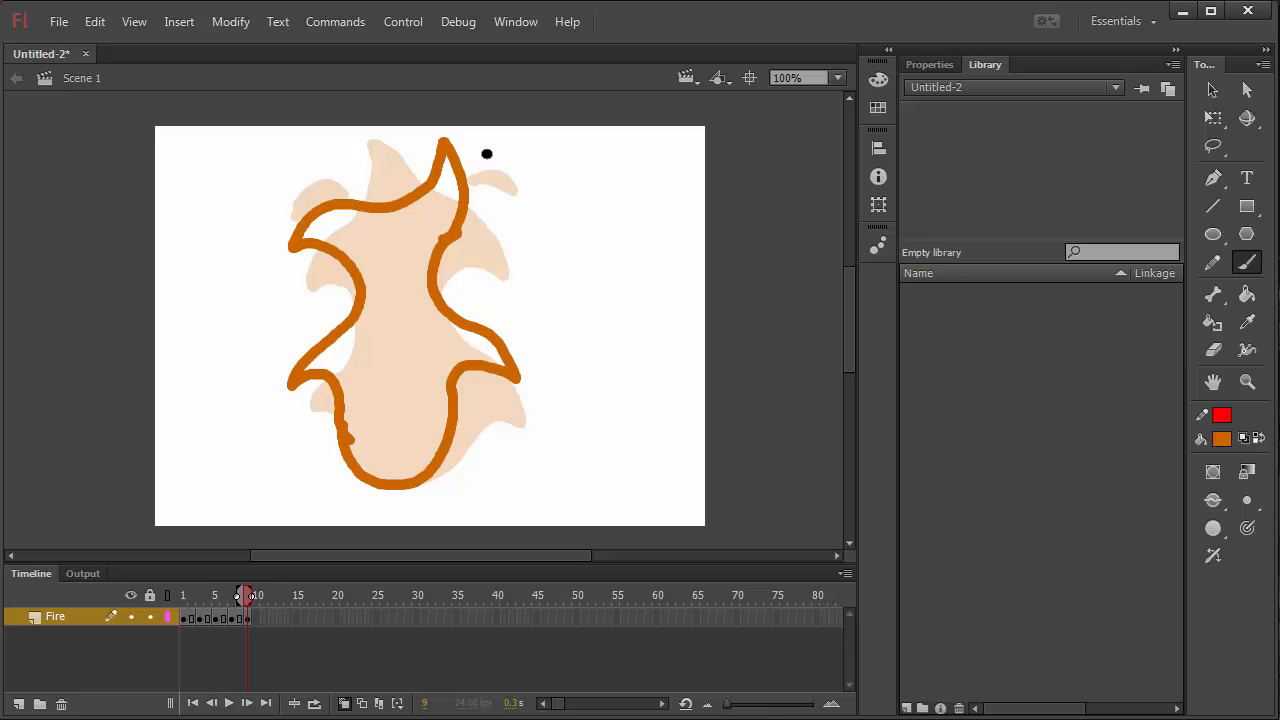
pyautogui.moveTo(483, 150); pyautogui.dragTo(509, 153)
pyautogui.moveTo(472, 250)
pyautogui.mouseDown()
pyautogui.moveTo(524, 265)
pyautogui.moveTo(478, 236)
pyautogui.moveTo(516, 254)
pyautogui.mouseUp()
pyautogui.moveTo(295, 166); pyautogui.dragTo(335, 156)
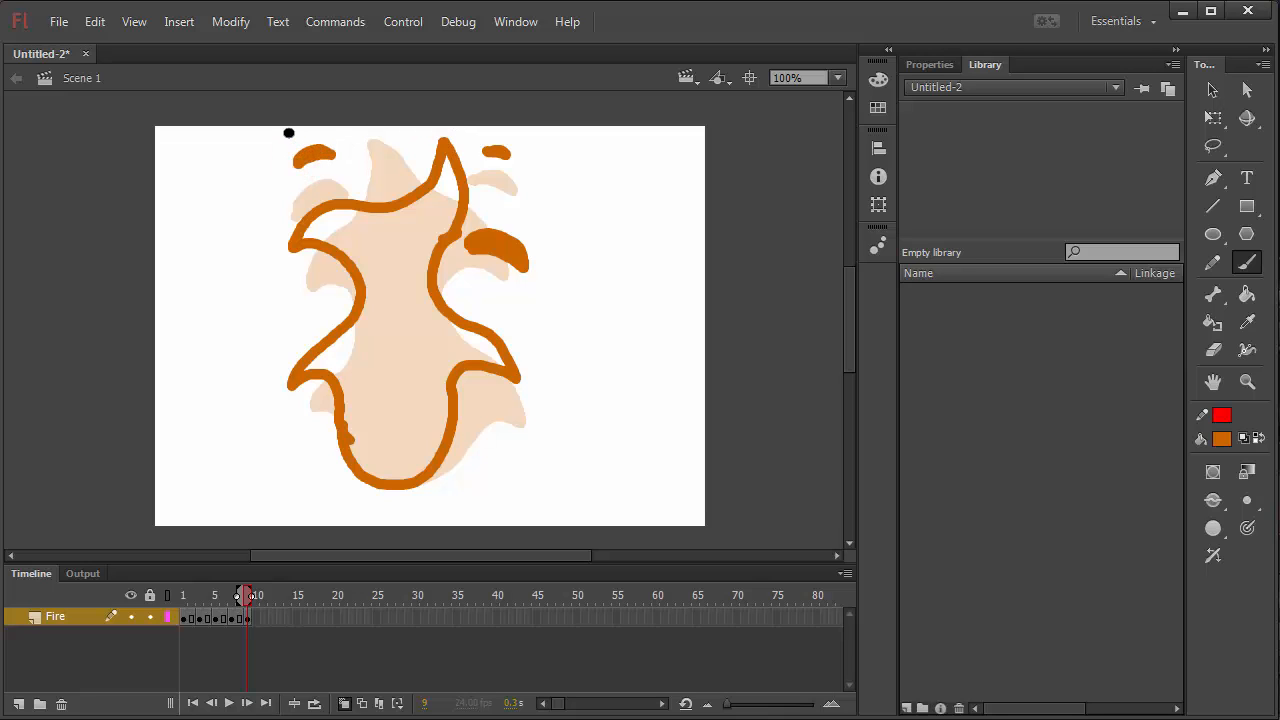
pyautogui.press('k')
pyautogui.click(408, 349)
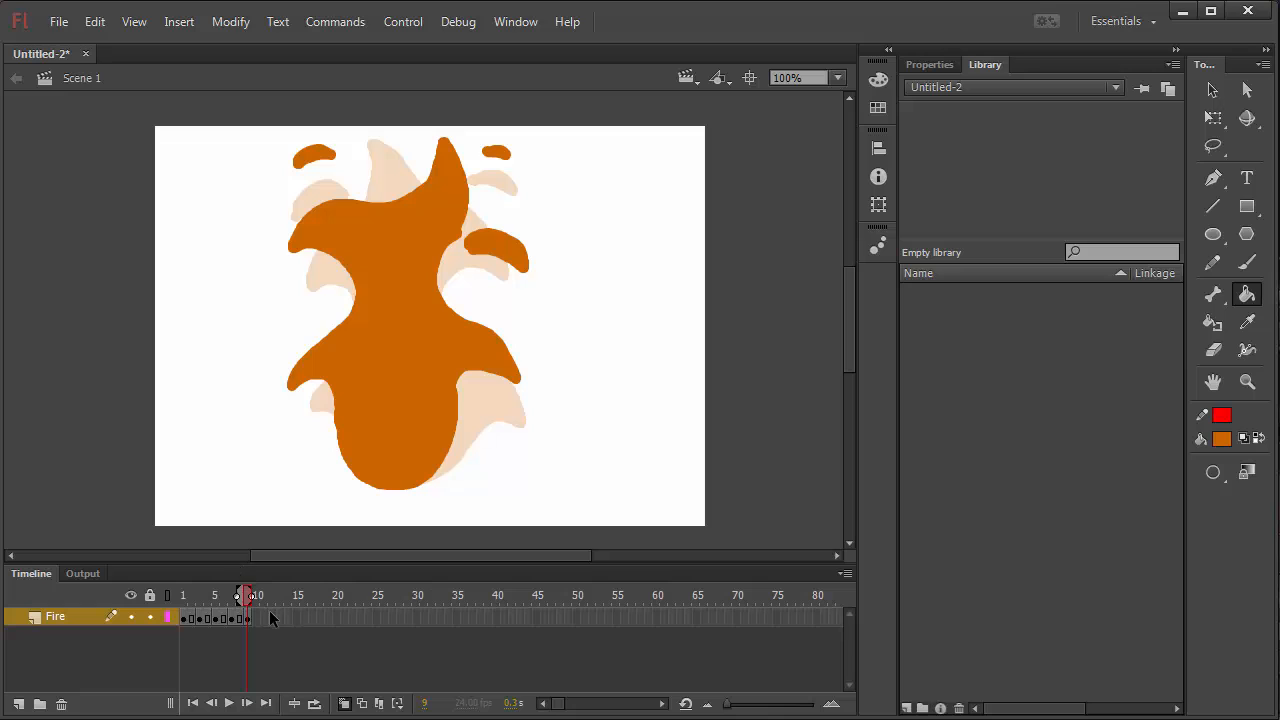
# Insert a blank keyframe at frame 11, return to frame 1 and turn off onion skinning.
pyautogui.click(267, 617)
pyautogui.press('F7')
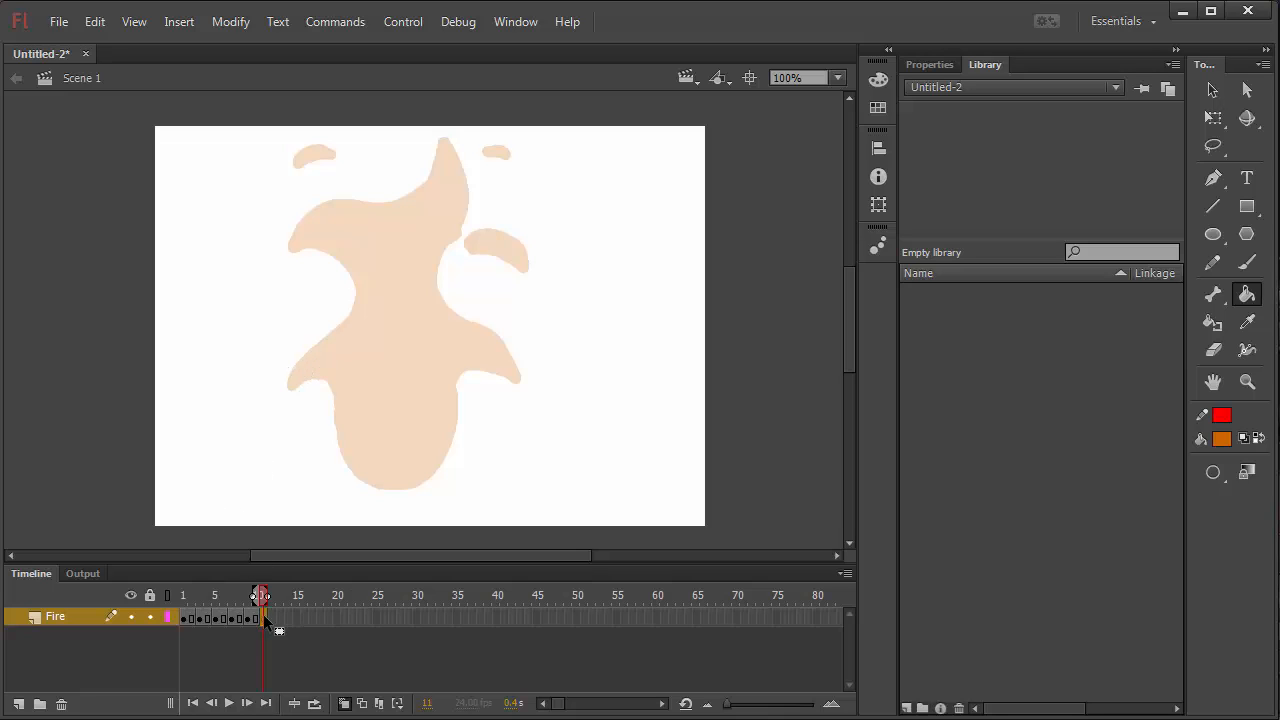
pyautogui.moveTo(265, 607); pyautogui.dragTo(183, 595)
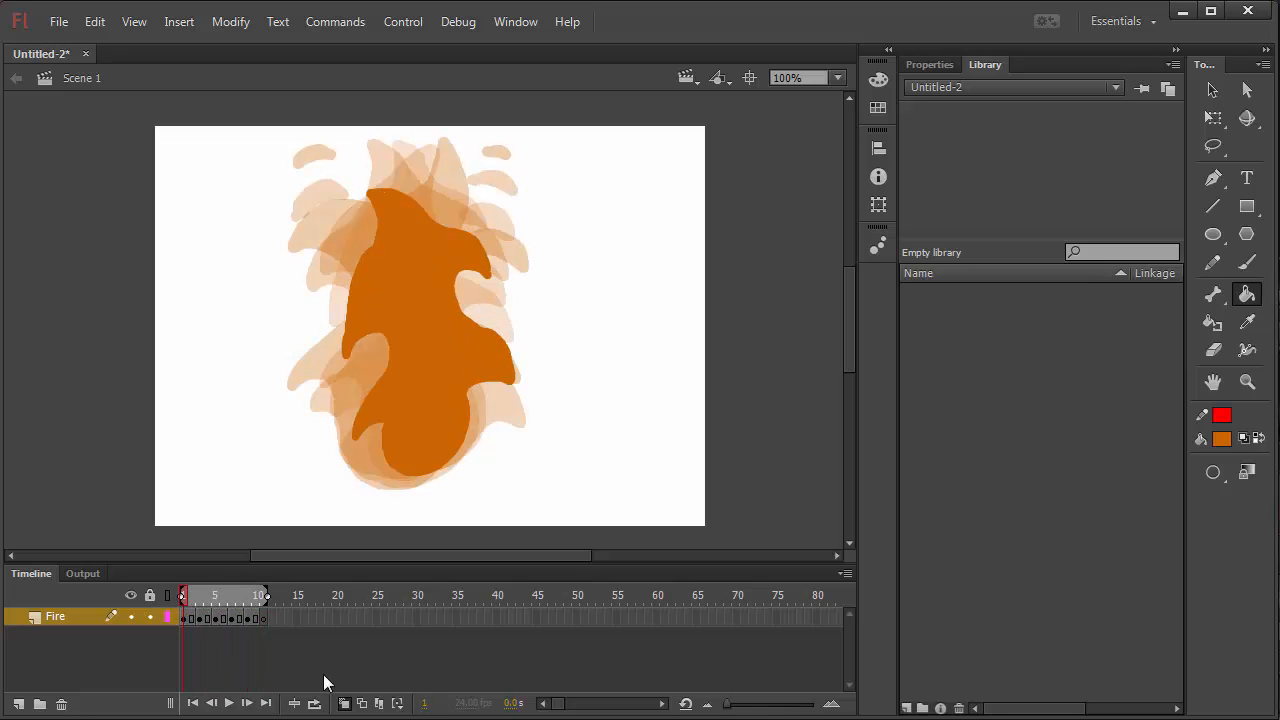
pyautogui.click(344, 704)
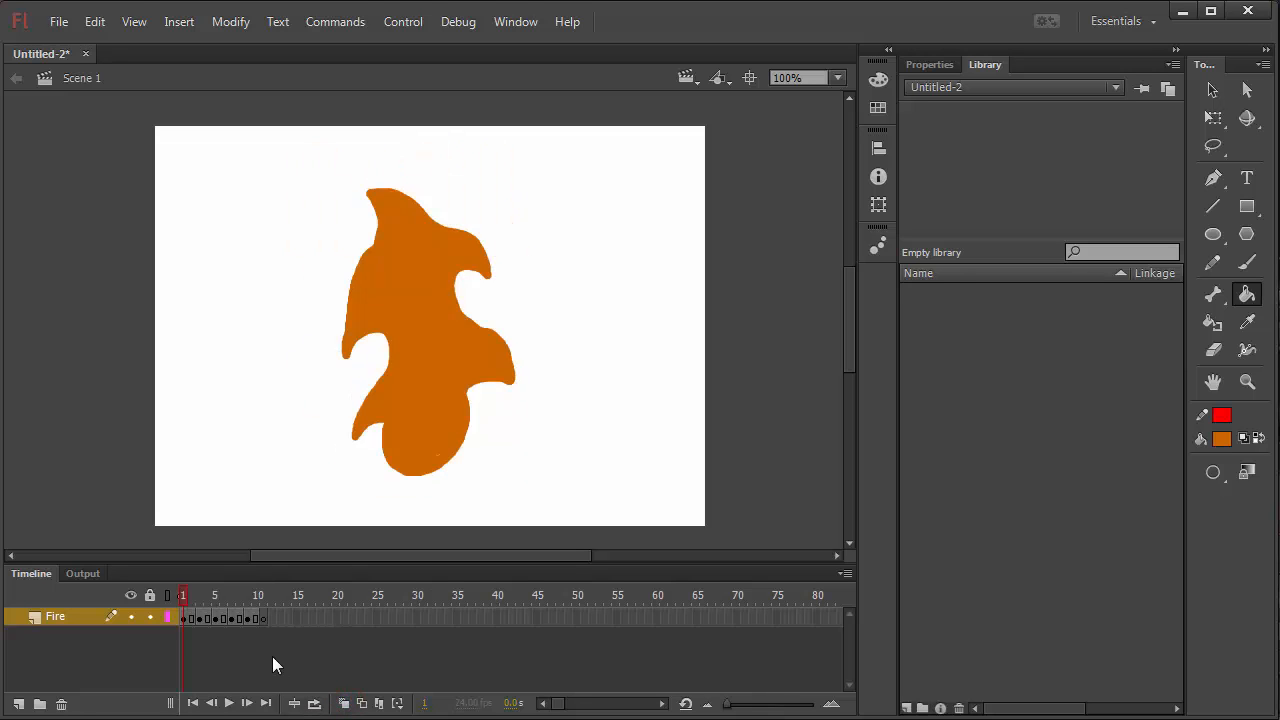
# Test the movie in a preview window and close it.
pyautogui.hotkey('ctrl', 'Return')
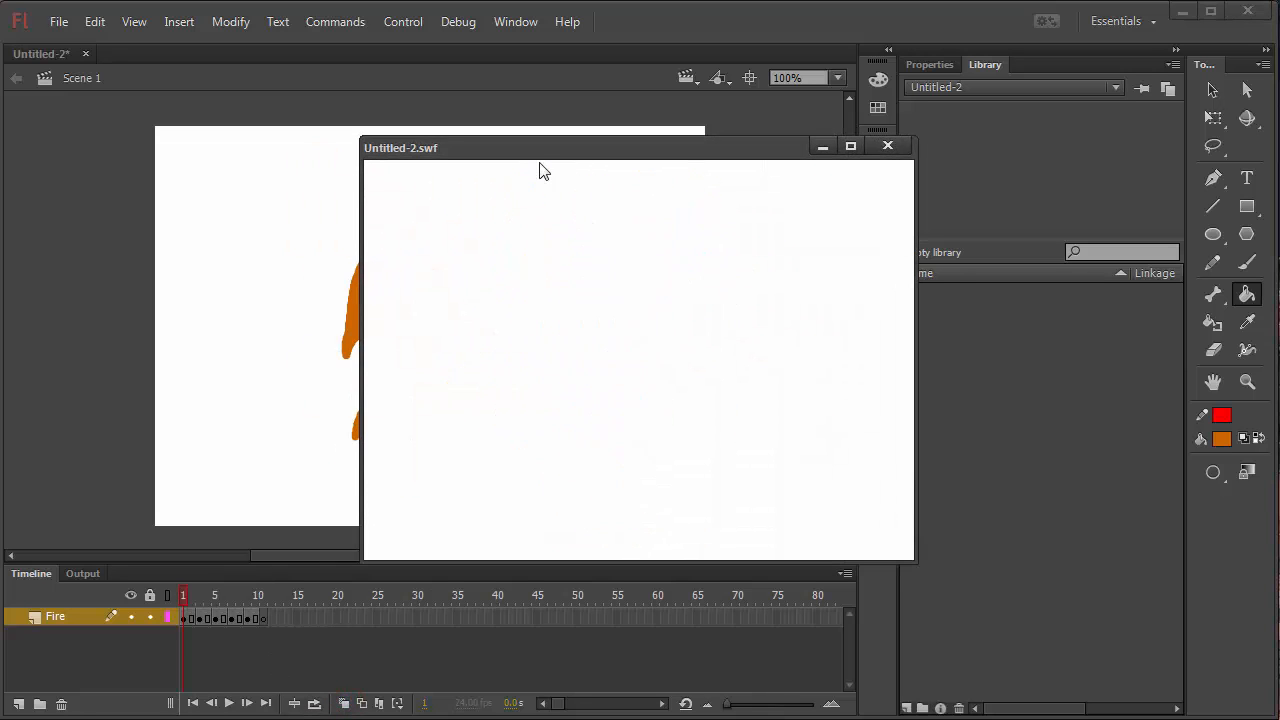
pyautogui.click(887, 146)
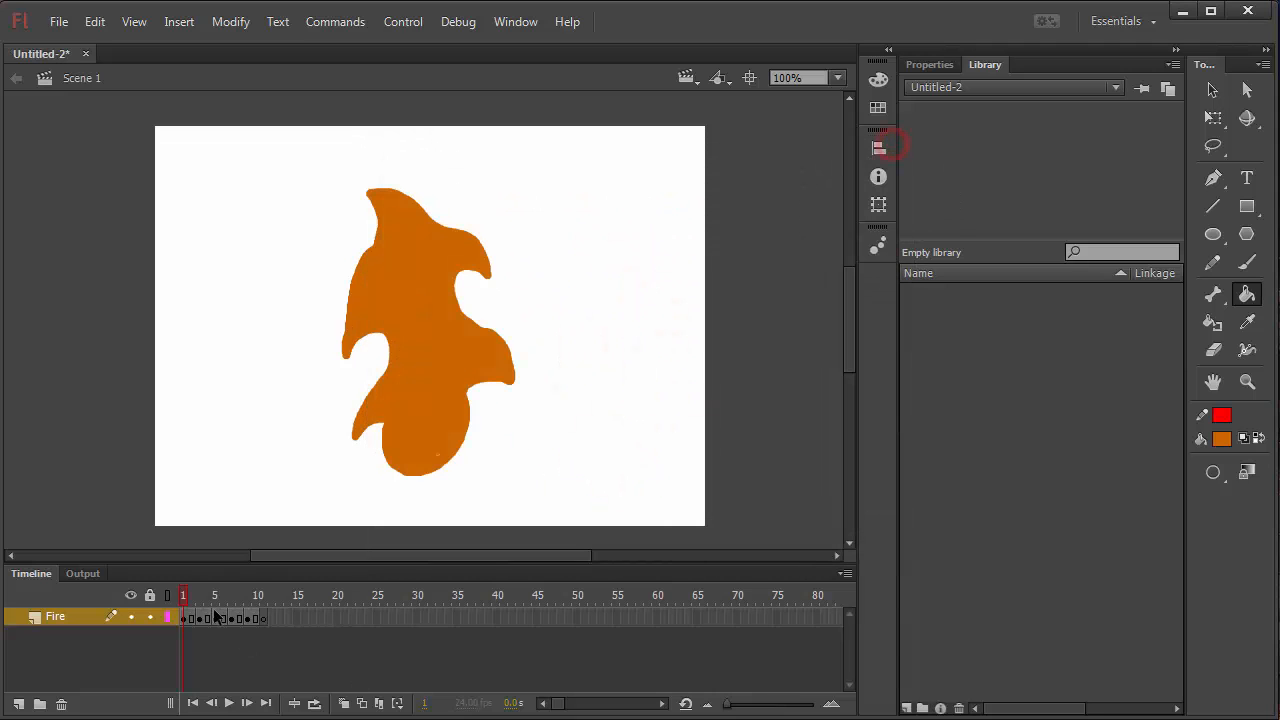
# Enable loop playback, adjust the loop range over the fire frames, and play the animation in the timeline.
pyautogui.click(314, 704)
pyautogui.moveTo(245, 597); pyautogui.dragTo(260, 600)
pyautogui.click(226, 704)
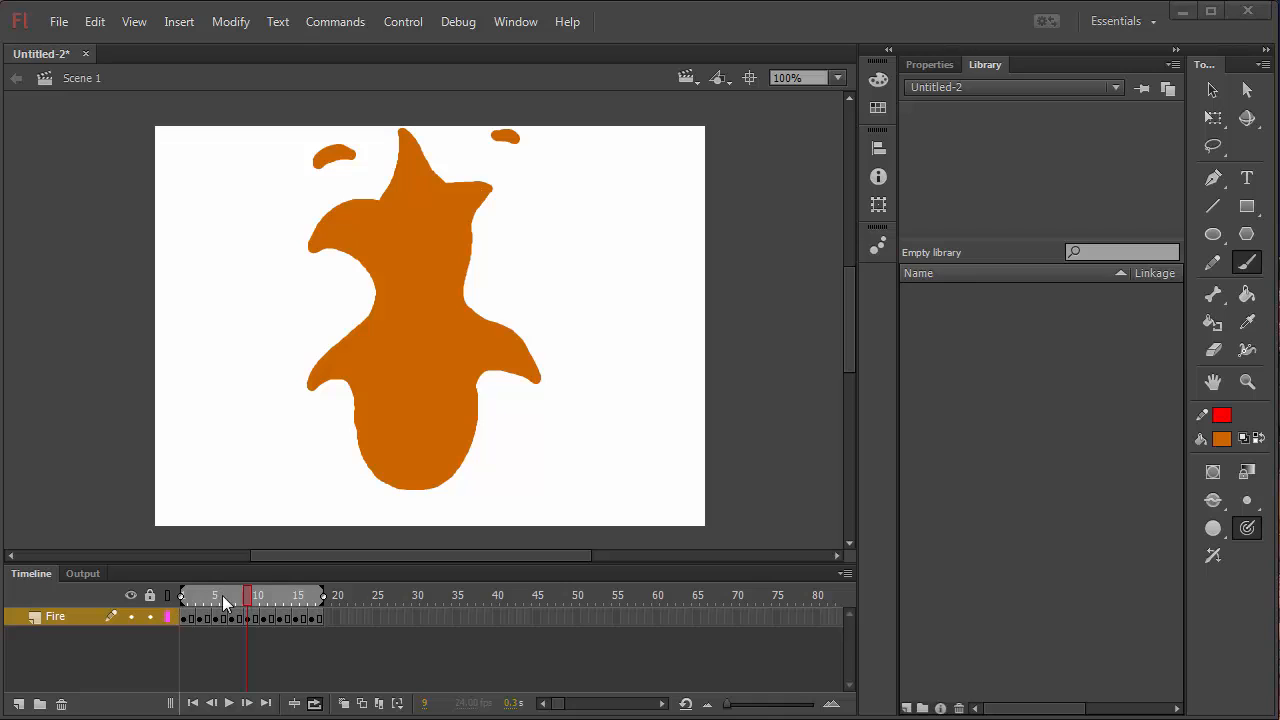
# Scrub through the fire drawings and play the looped animation on the stage to check its motion.
pyautogui.moveTo(224, 601)
pyautogui.mouseDown()
pyautogui.moveTo(318, 592)
pyautogui.moveTo(214, 600)
pyautogui.moveTo(271, 600)
pyautogui.mouseUp()
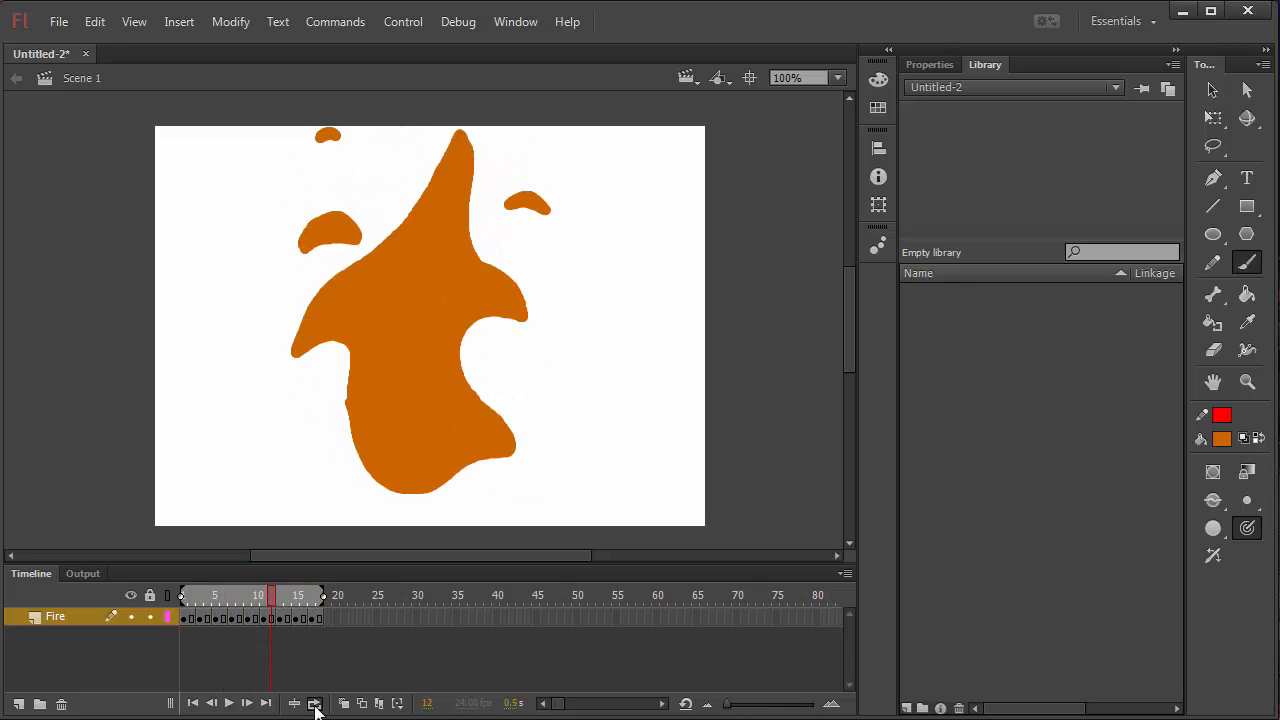
pyautogui.click(229, 703)
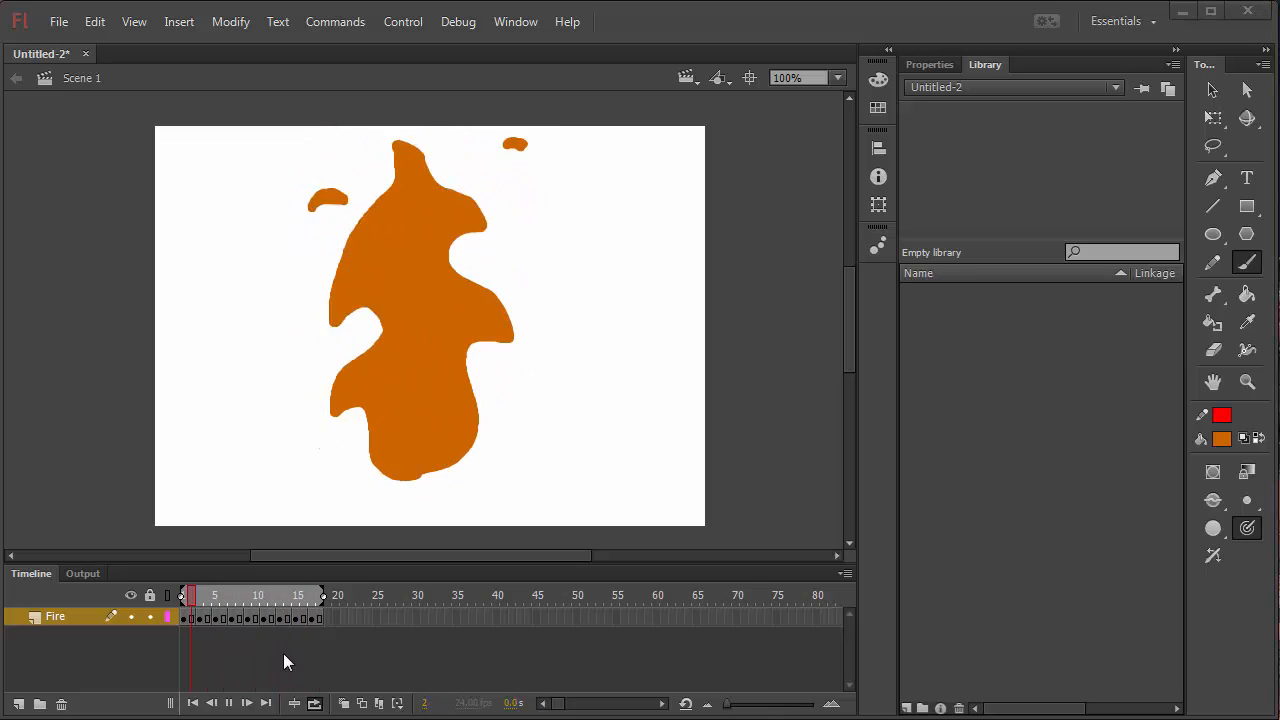
pyautogui.click(230, 703)
# At frame 18, replace the wisp to the flame's upper right with a shorter brush stroke and scrub back to frame 1.
pyautogui.moveTo(309, 596)
pyautogui.mouseDown()
pyautogui.moveTo(252, 597)
pyautogui.moveTo(323, 597)
pyautogui.moveTo(129, 603)
pyautogui.moveTo(322, 597)
pyautogui.mouseUp()
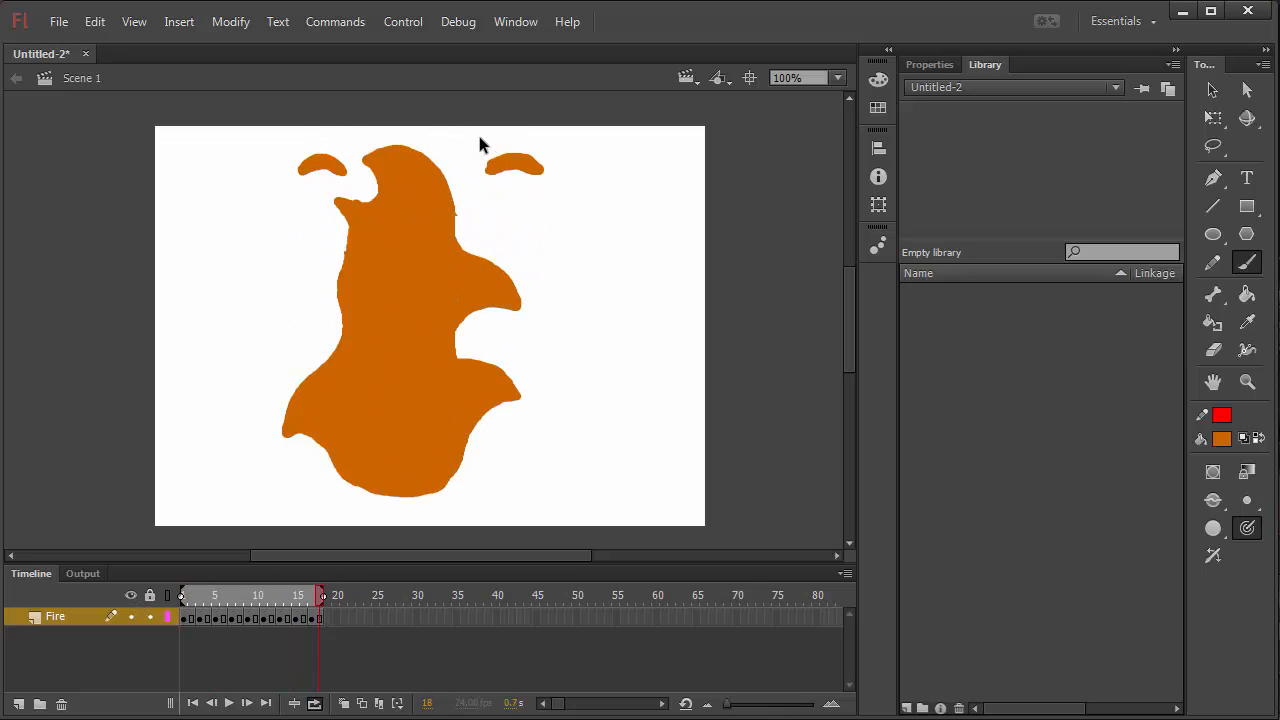
pyautogui.moveTo(470, 132); pyautogui.dragTo(555, 183)
pyautogui.press('Delete')
pyautogui.moveTo(494, 154)
pyautogui.mouseDown()
pyautogui.moveTo(524, 160)
pyautogui.moveTo(494, 154)
pyautogui.moveTo(515, 152)
pyautogui.mouseUp()
pyautogui.moveTo(303, 601); pyautogui.dragTo(163, 608)
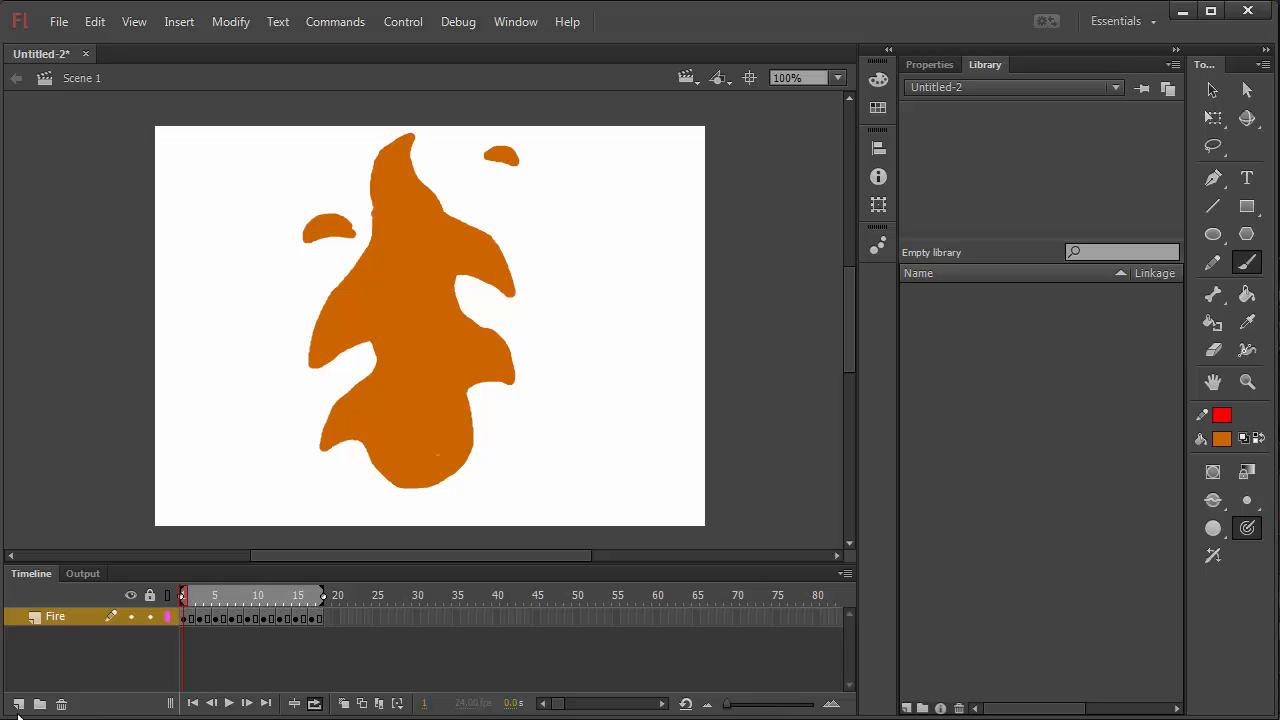
# Add a new layer named Fire 2 above the Fire layer and lock the Fire layer.
pyautogui.click(18, 704)
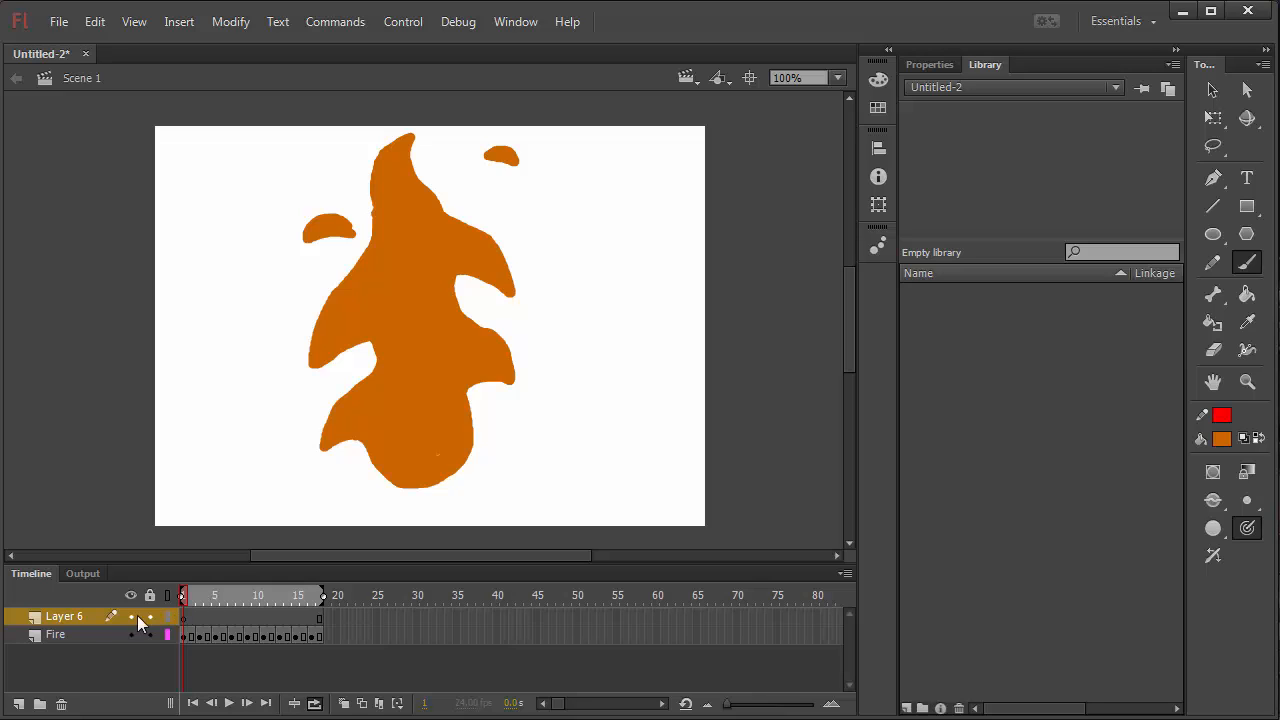
pyautogui.doubleClick(73, 615)
pyautogui.write('Fire 2')
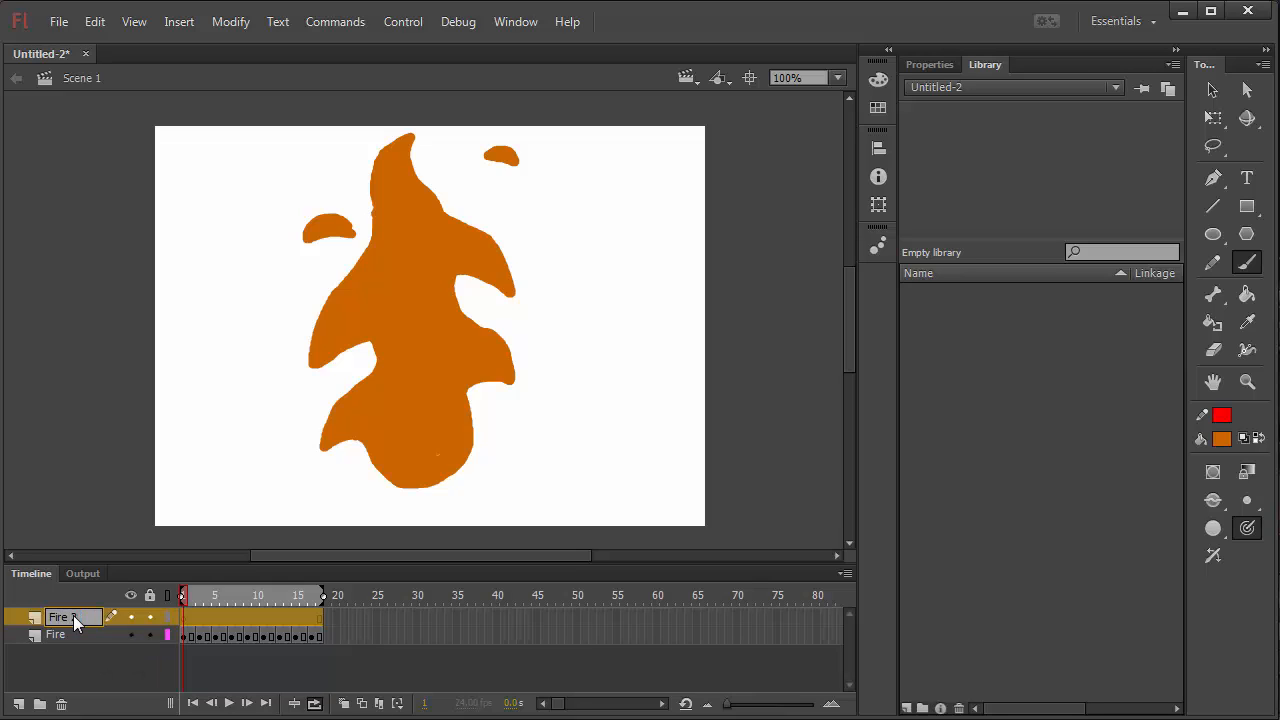
pyautogui.press('Return')
pyautogui.click(150, 635)
# Set the fill colour to yellow #FFFF00 and paint a solid yellow core inside the orange flame at frame 1 of Fire 2.
pyautogui.click(1222, 440)
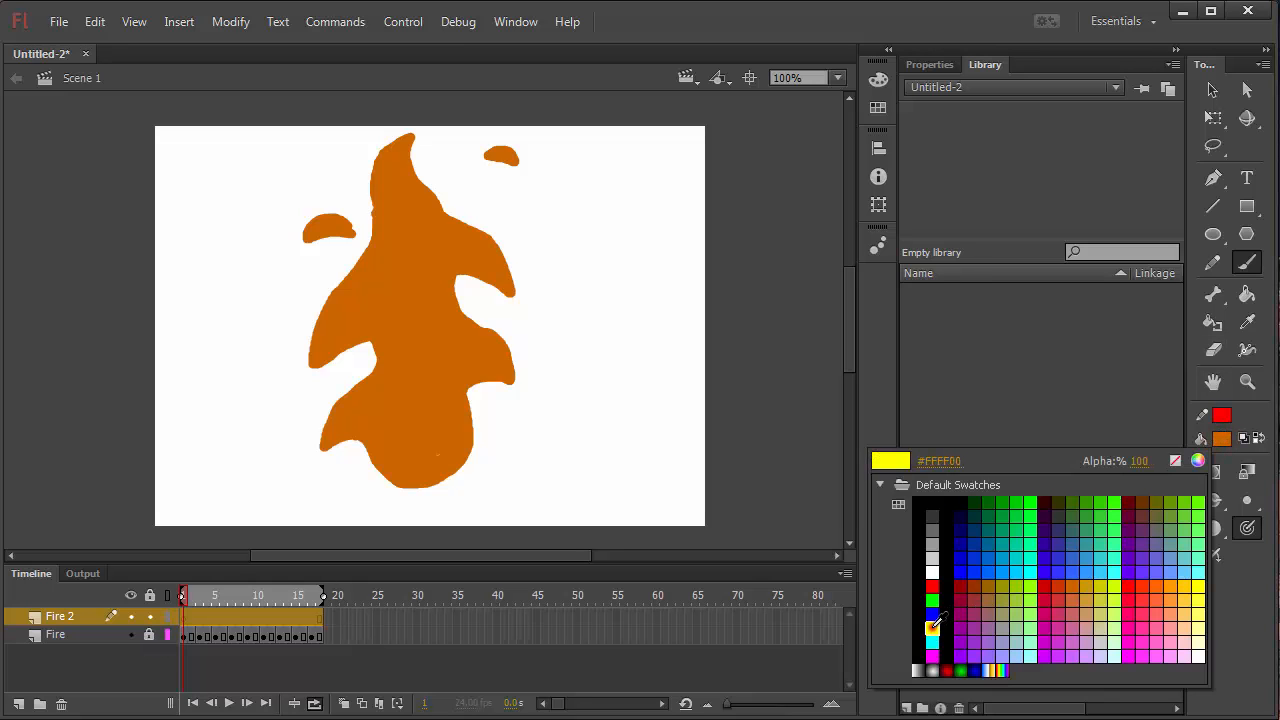
pyautogui.click(934, 622)
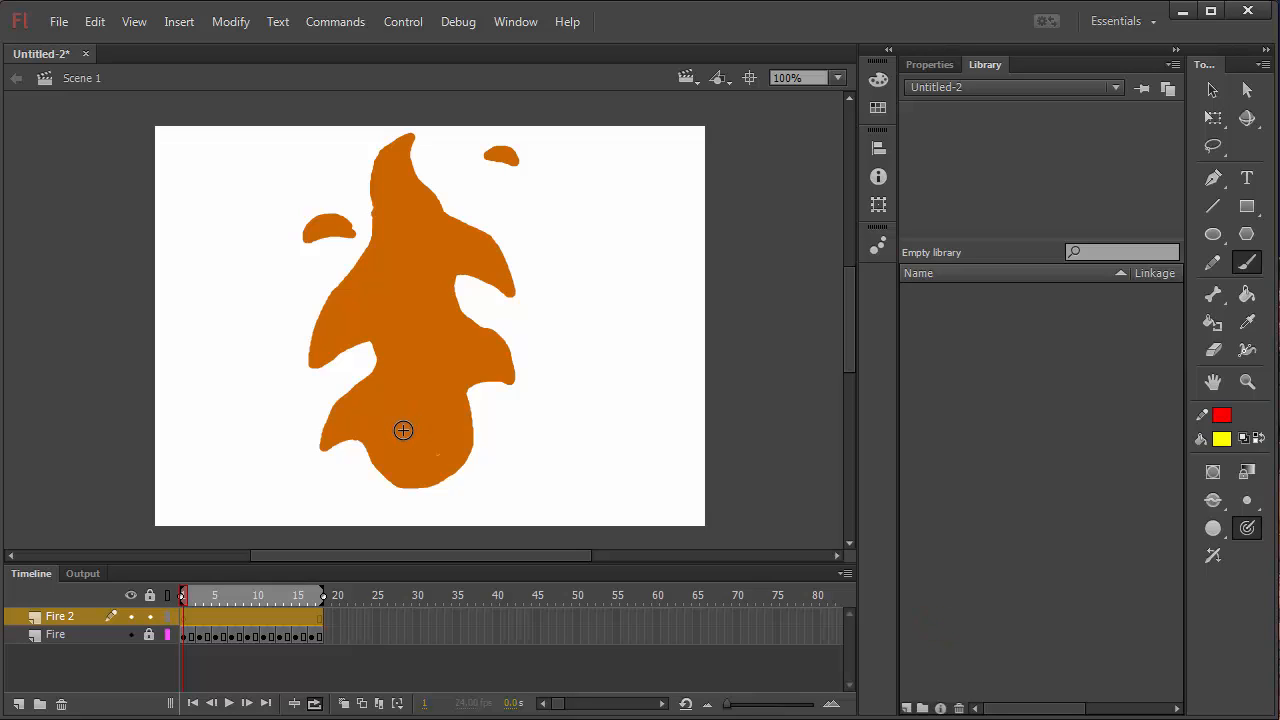
pyautogui.moveTo(380, 444)
pyautogui.mouseDown()
pyautogui.moveTo(449, 457)
pyautogui.moveTo(449, 329)
pyautogui.moveTo(420, 215)
pyautogui.moveTo(374, 286)
pyautogui.moveTo(390, 455)
pyautogui.mouseUp()
pyautogui.press('k')
pyautogui.click(412, 363)
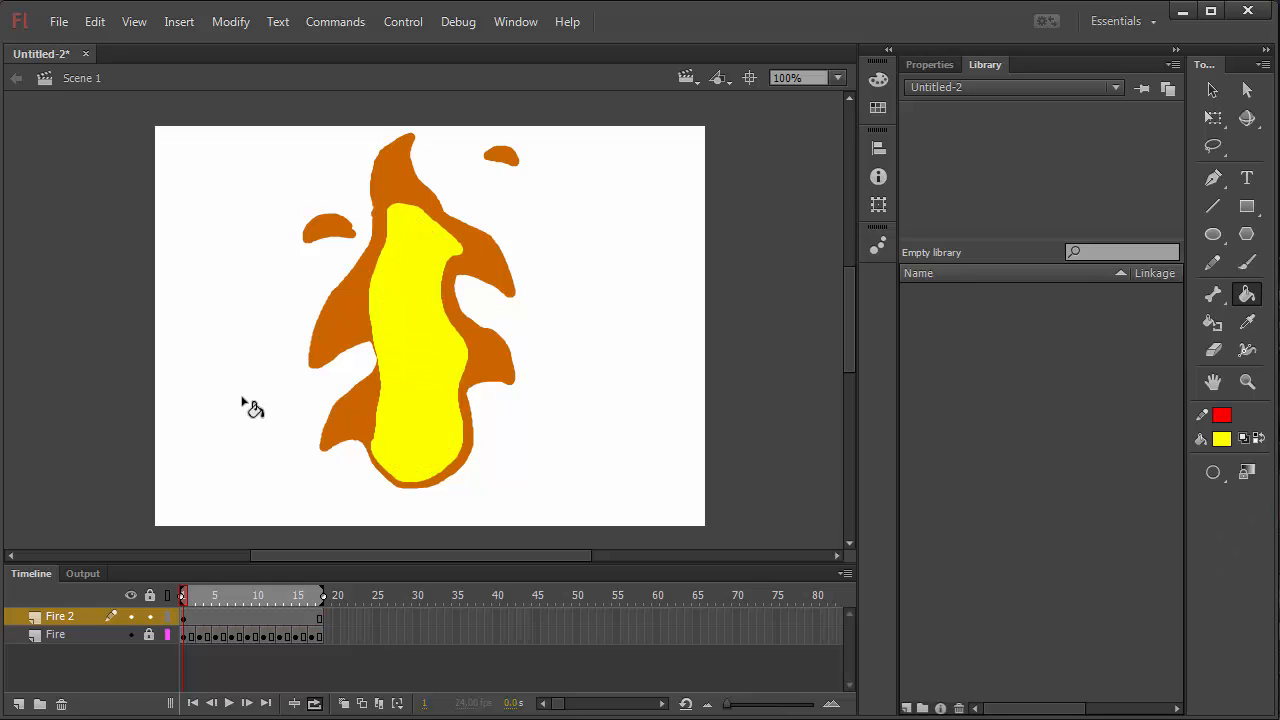
# Insert a blank keyframe at frame 3 of the Fire 2 layer and turn on onion skinning.
pyautogui.click(202, 619)
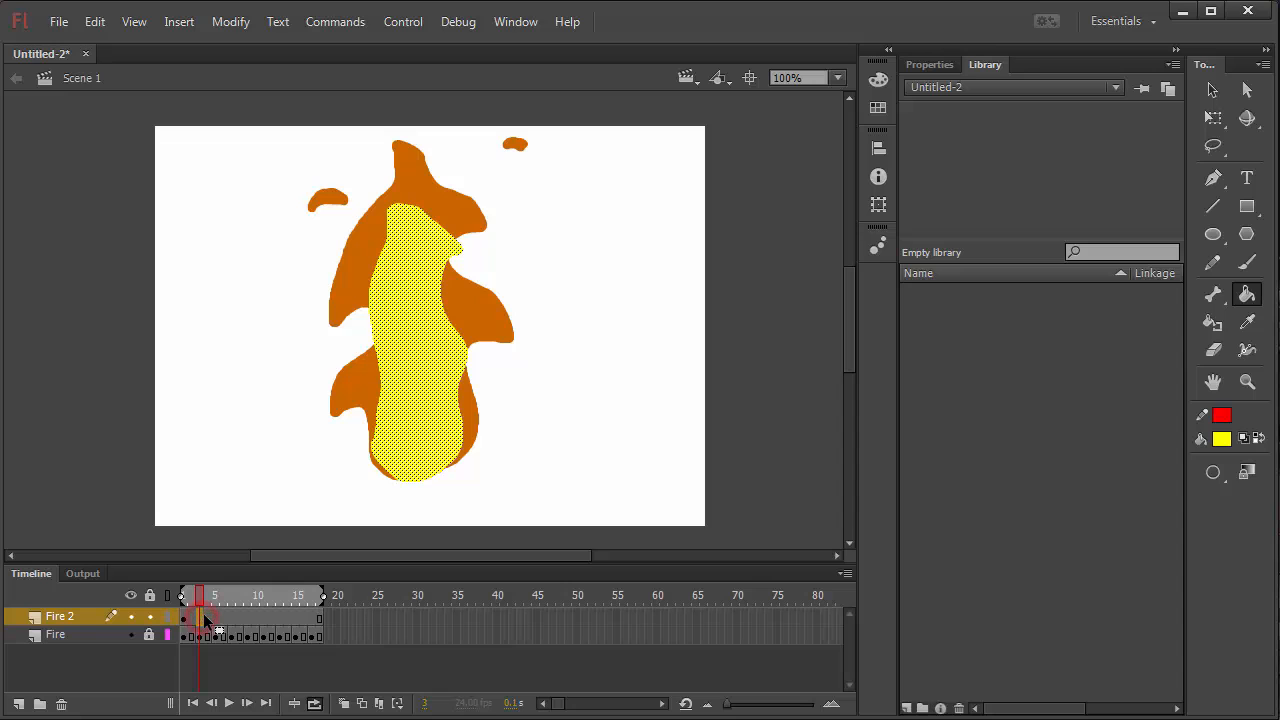
pyautogui.press('F7')
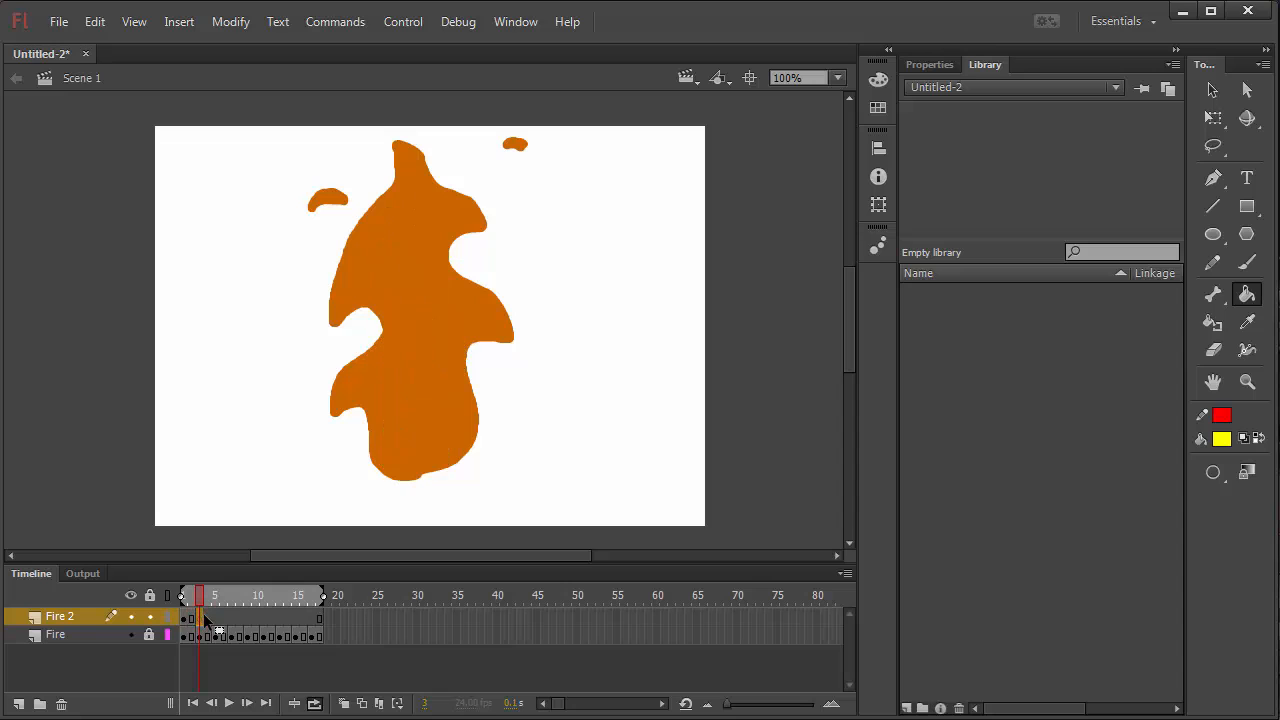
pyautogui.click(131, 635)
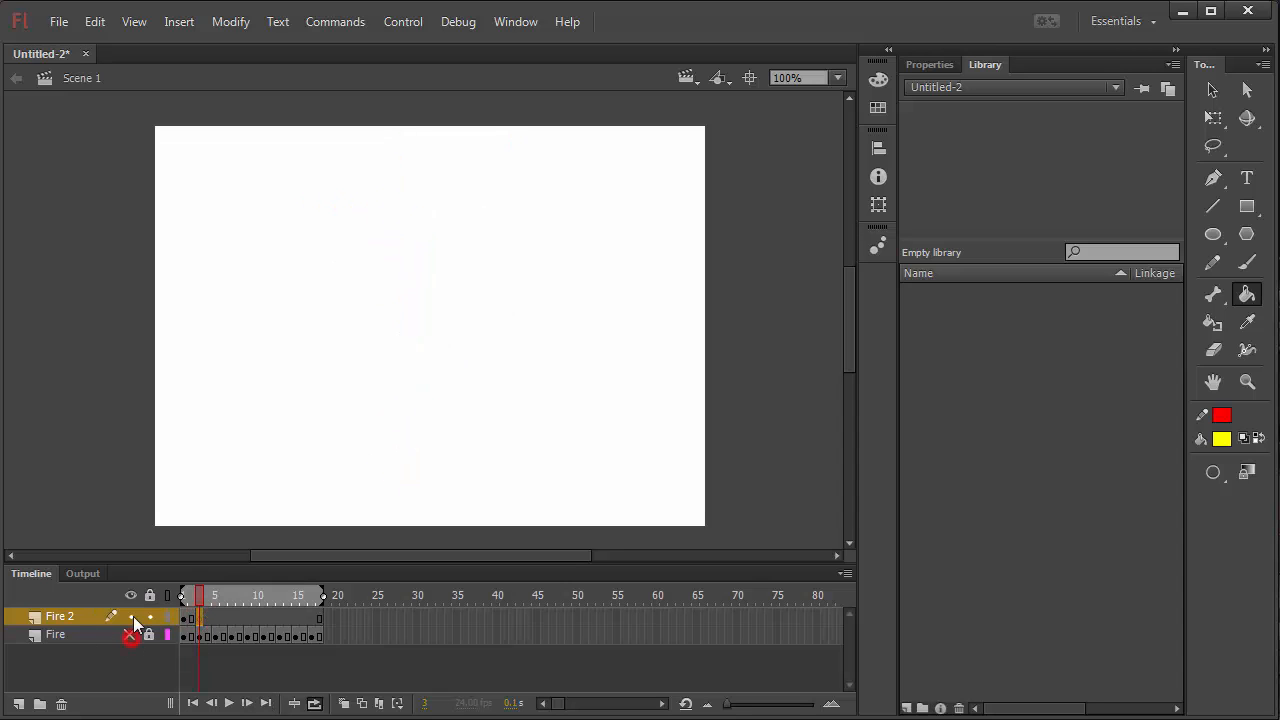
pyautogui.click(344, 703)
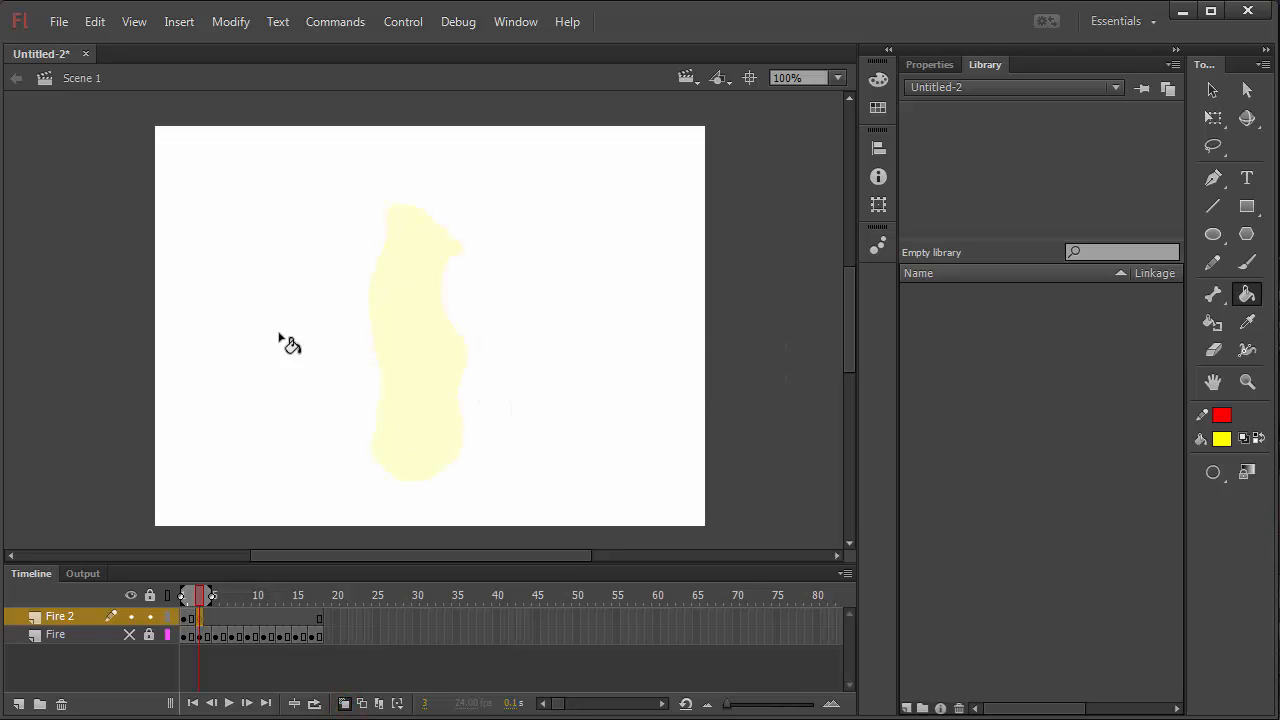
pyautogui.press('b')
pyautogui.click(128, 630)
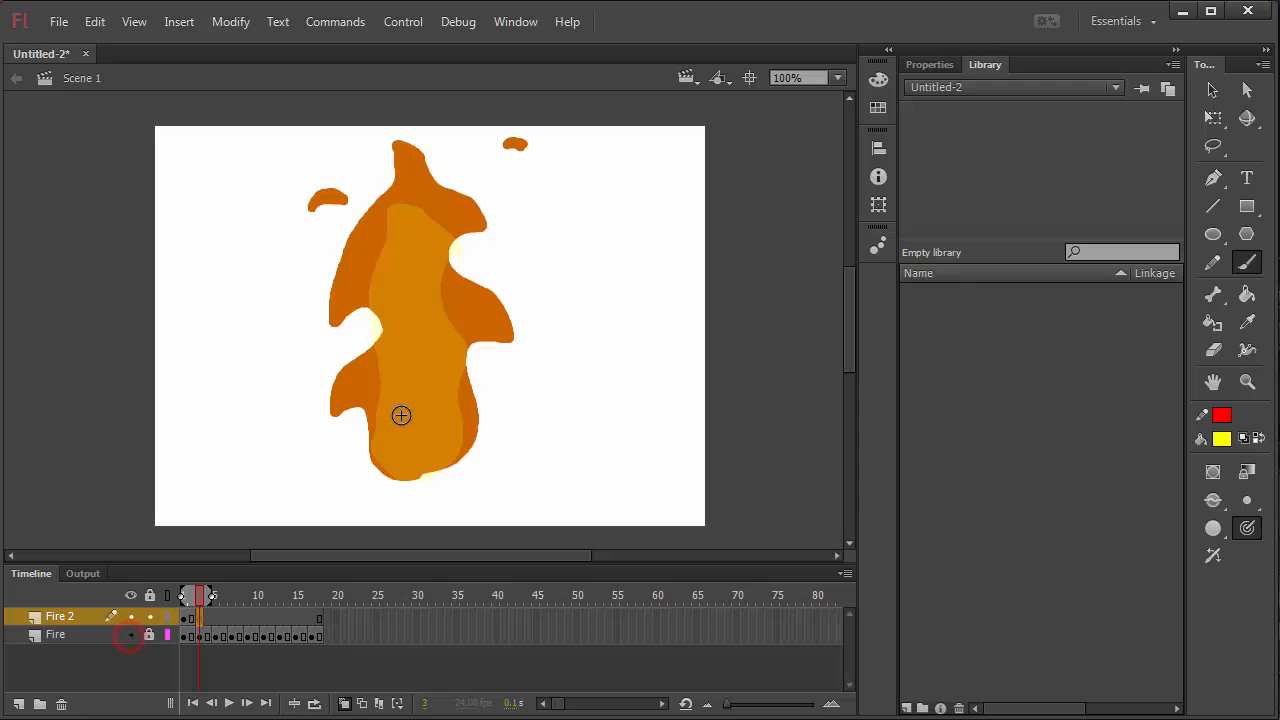
# Paint a wavy, pointed yellow core inside the orange flame at frame 3 and fill it solid yellow.
pyautogui.moveTo(412, 468); pyautogui.dragTo(446, 441)
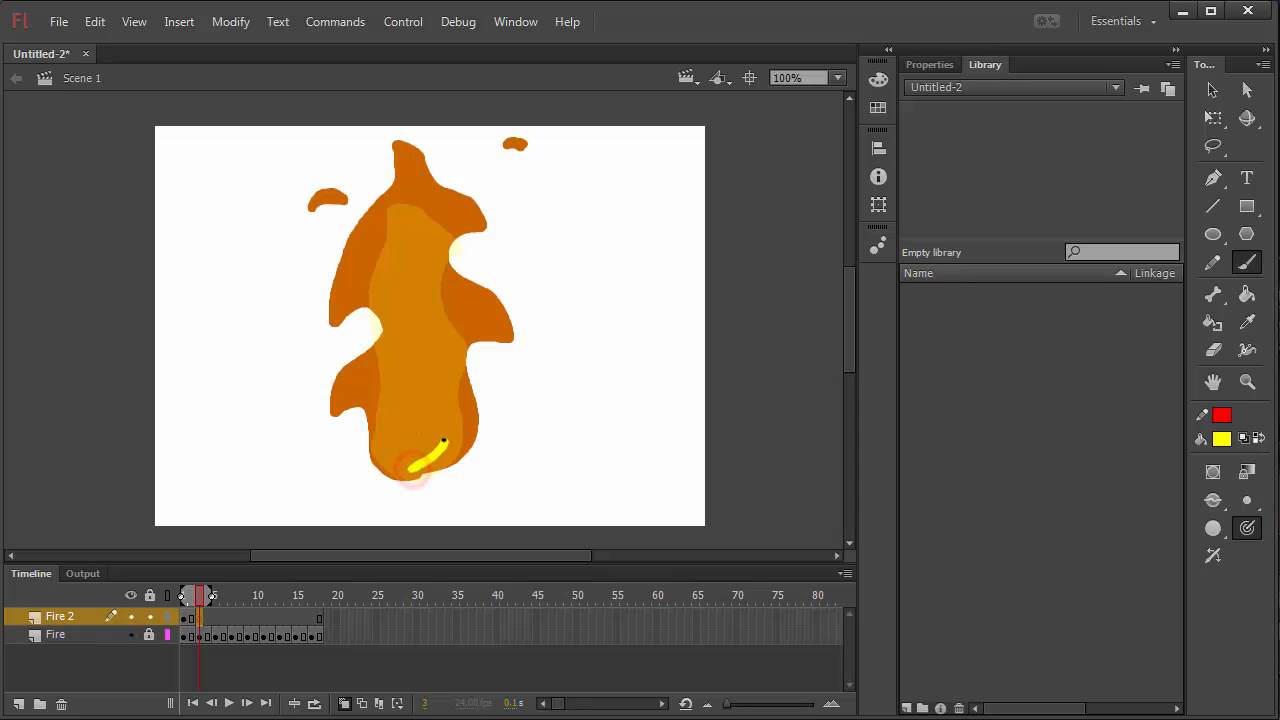
pyautogui.hotkey('ctrl', 'z')
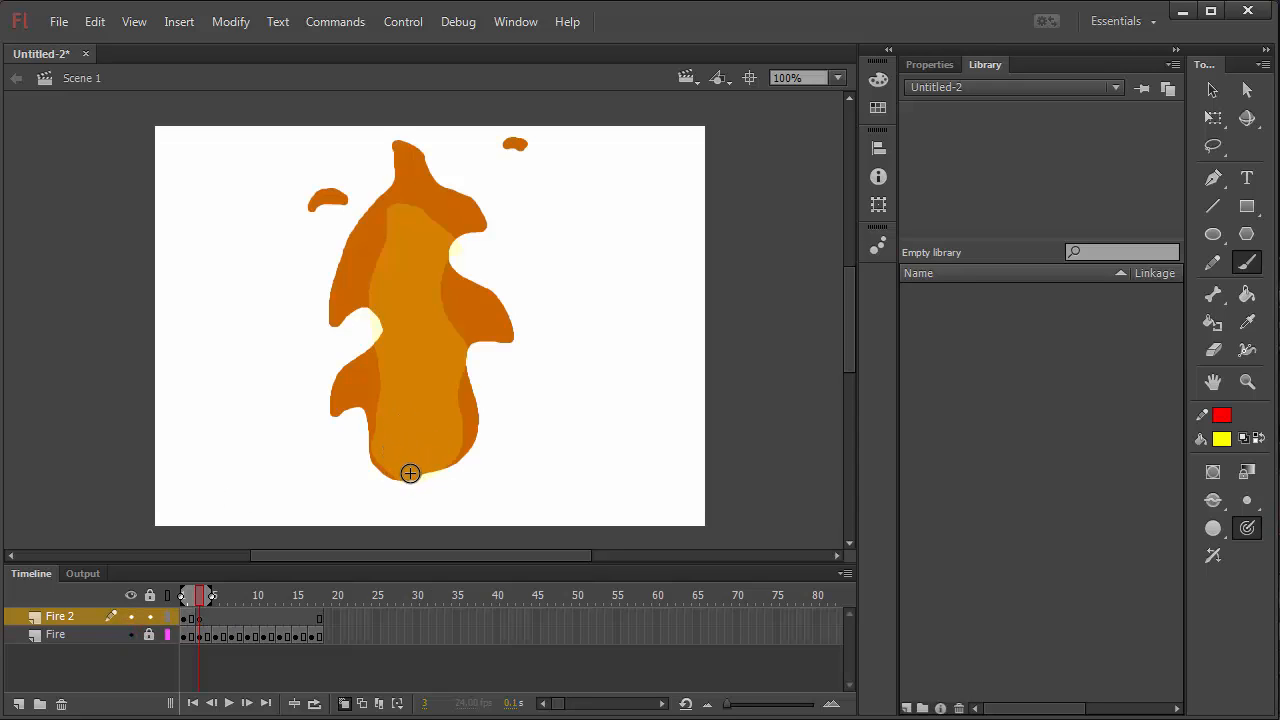
pyautogui.moveTo(405, 475)
pyautogui.mouseDown()
pyautogui.moveTo(456, 433)
pyautogui.moveTo(441, 370)
pyautogui.moveTo(452, 334)
pyautogui.moveTo(417, 183)
pyautogui.moveTo(365, 242)
pyautogui.moveTo(360, 274)
pyautogui.moveTo(400, 317)
pyautogui.moveTo(372, 377)
pyautogui.moveTo(390, 466)
pyautogui.moveTo(420, 457)
pyautogui.mouseUp()
pyautogui.press('k')
pyautogui.click(413, 402)
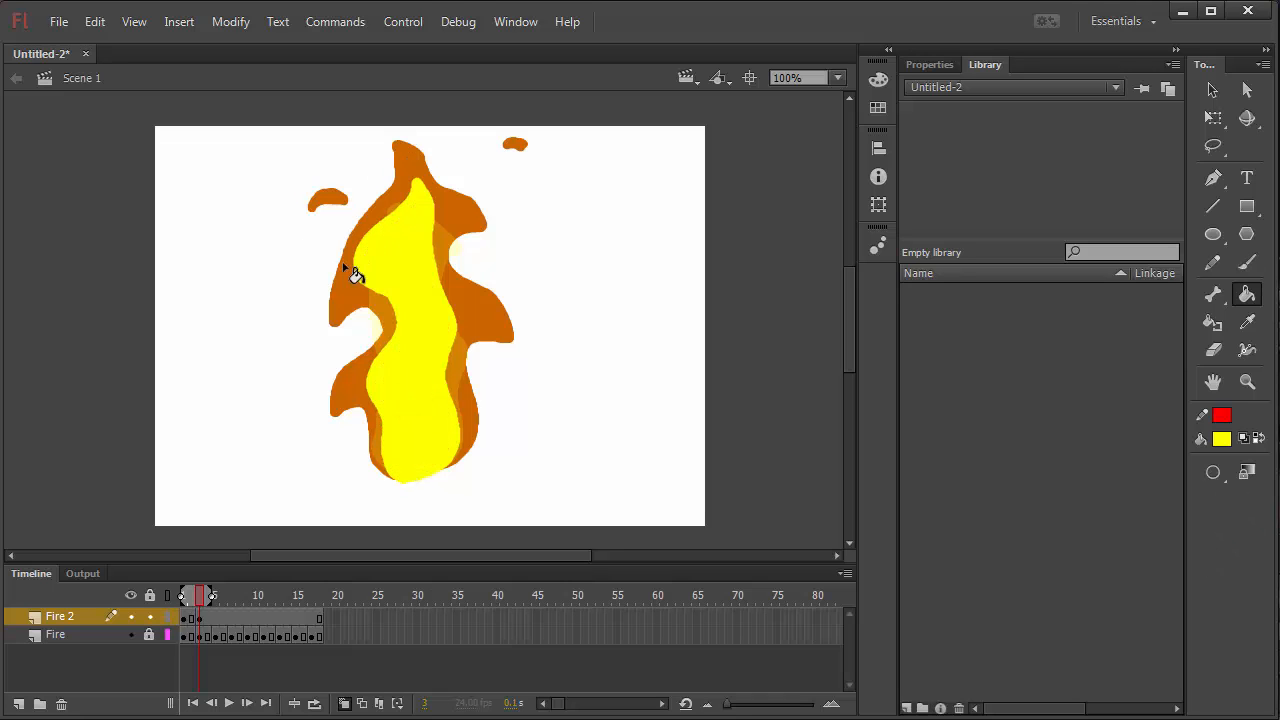
# Add a blank keyframe at frame 5 of Fire 2 and paint a solid yellow core following the orange flame's shape.
pyautogui.moveTo(204, 598)
pyautogui.mouseDown()
pyautogui.moveTo(177, 595)
pyautogui.moveTo(210, 597)
pyautogui.mouseUp()
pyautogui.click(216, 619)
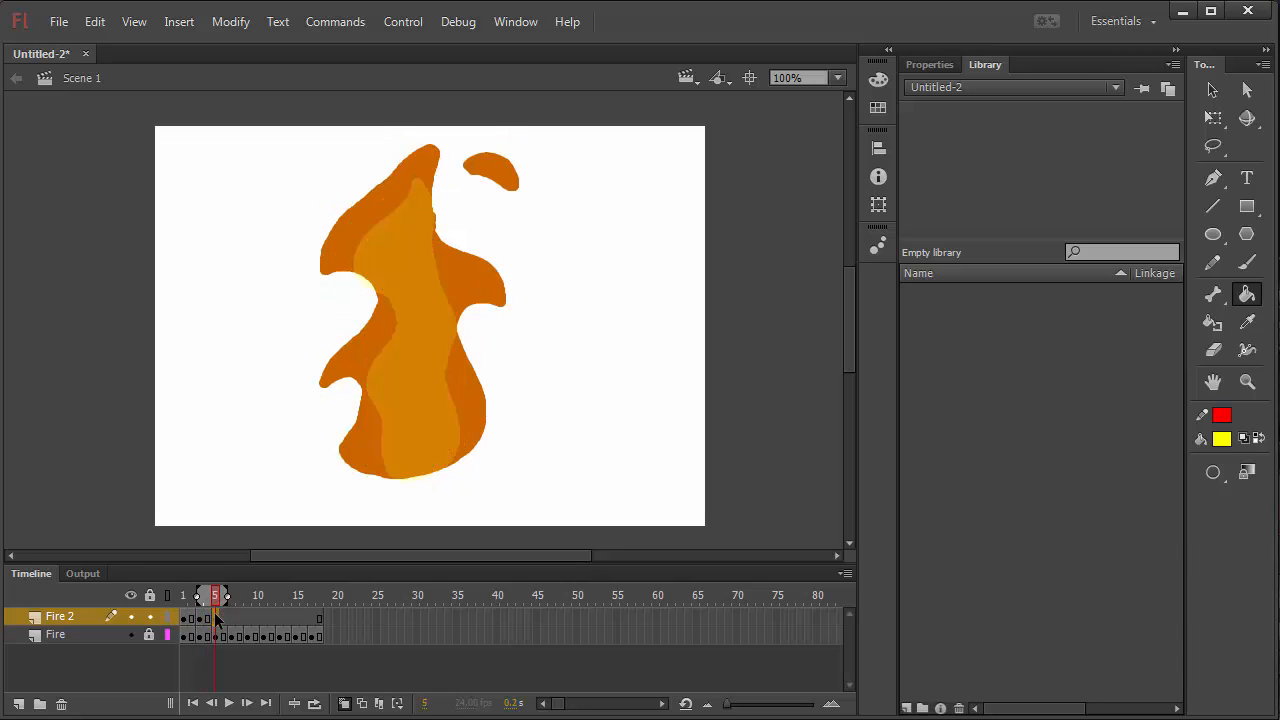
pyautogui.press('b')
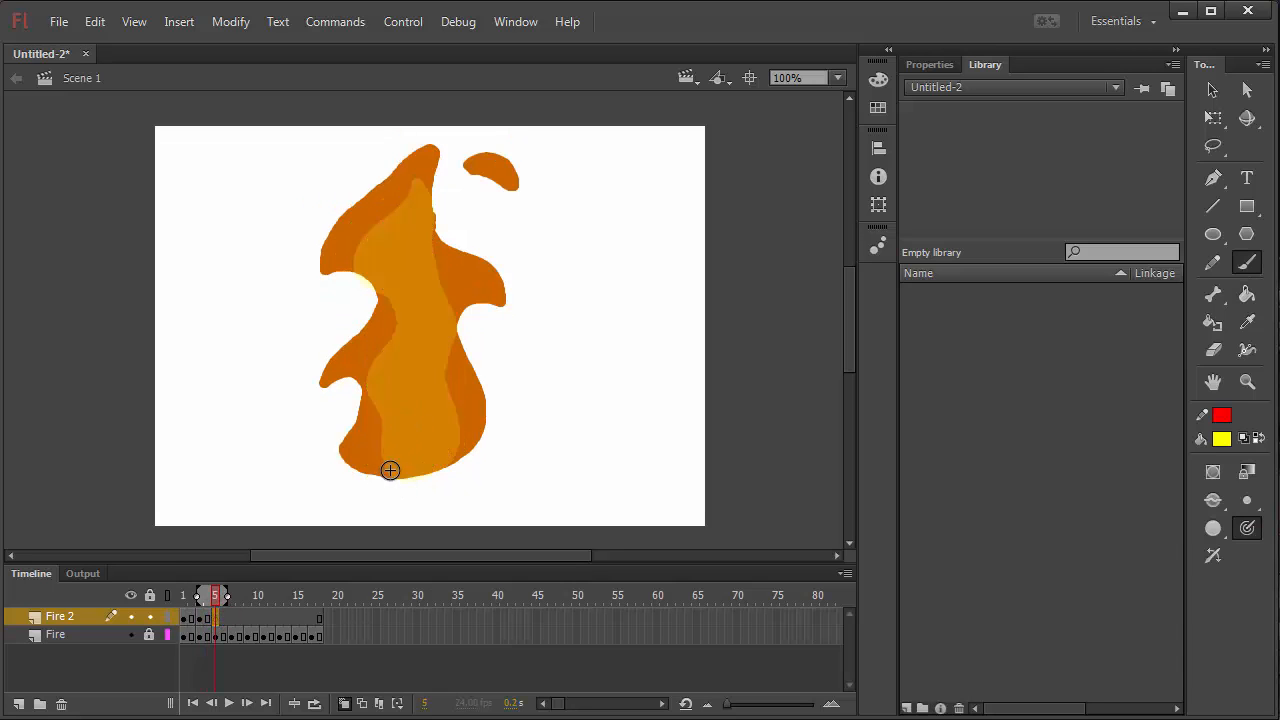
pyautogui.moveTo(389, 473)
pyautogui.mouseDown()
pyautogui.moveTo(446, 459)
pyautogui.moveTo(455, 438)
pyautogui.moveTo(439, 335)
pyautogui.moveTo(458, 294)
pyautogui.moveTo(424, 255)
pyautogui.moveTo(414, 178)
pyautogui.moveTo(345, 247)
pyautogui.moveTo(380, 307)
pyautogui.moveTo(385, 470)
pyautogui.mouseUp()
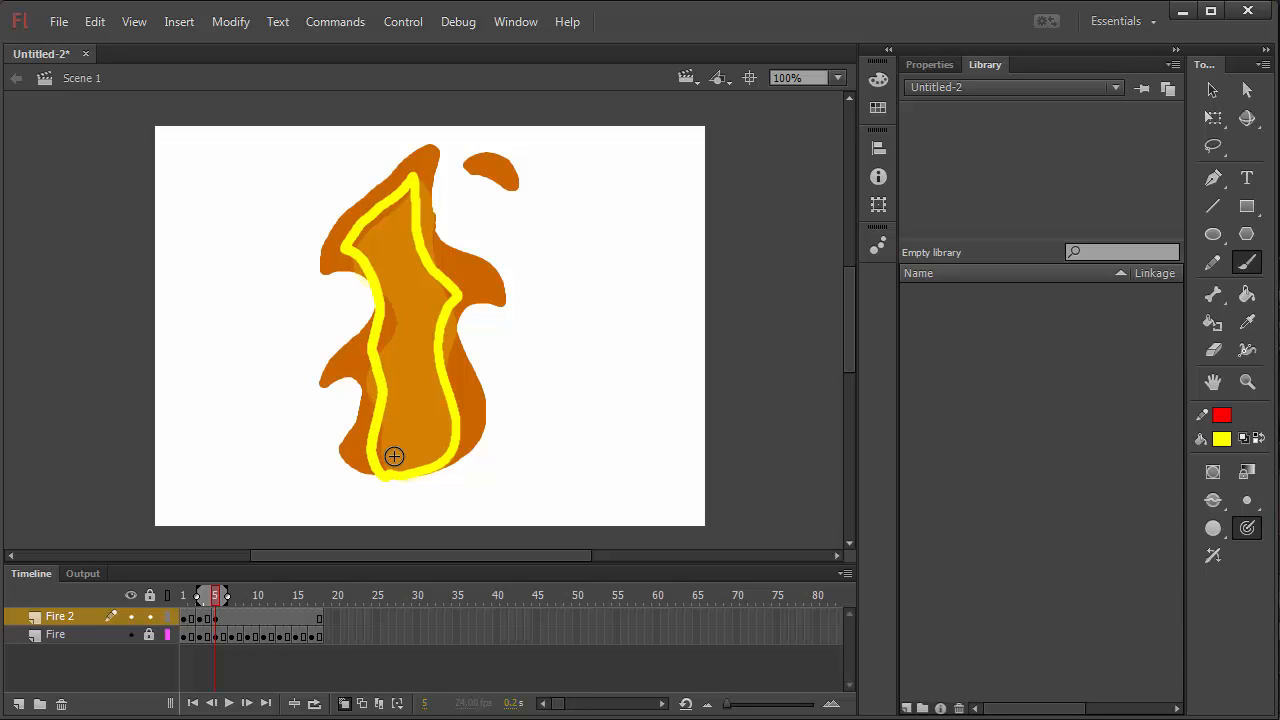
pyautogui.press('k')
pyautogui.click(418, 370)
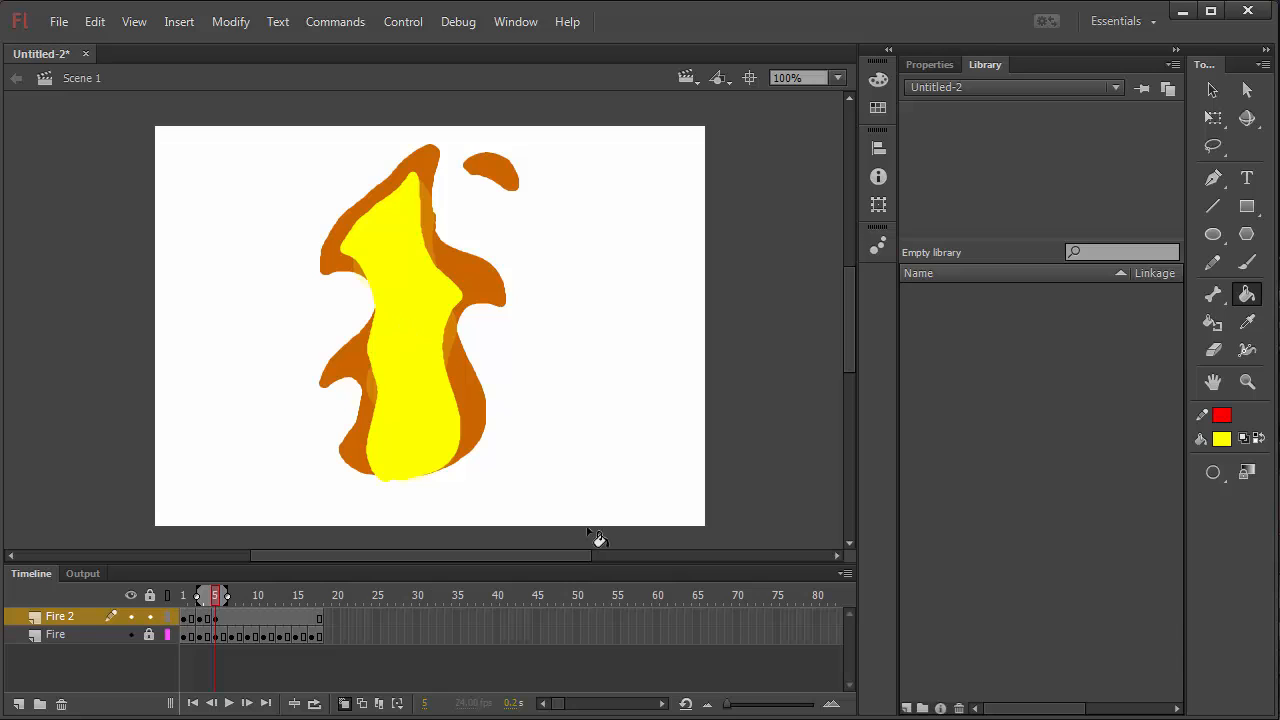
# Add a blank keyframe at frame 7 of Fire 2 and paint a solid yellow core inside that frame's orange flame.
pyautogui.click(232, 612)
pyautogui.press('F7')
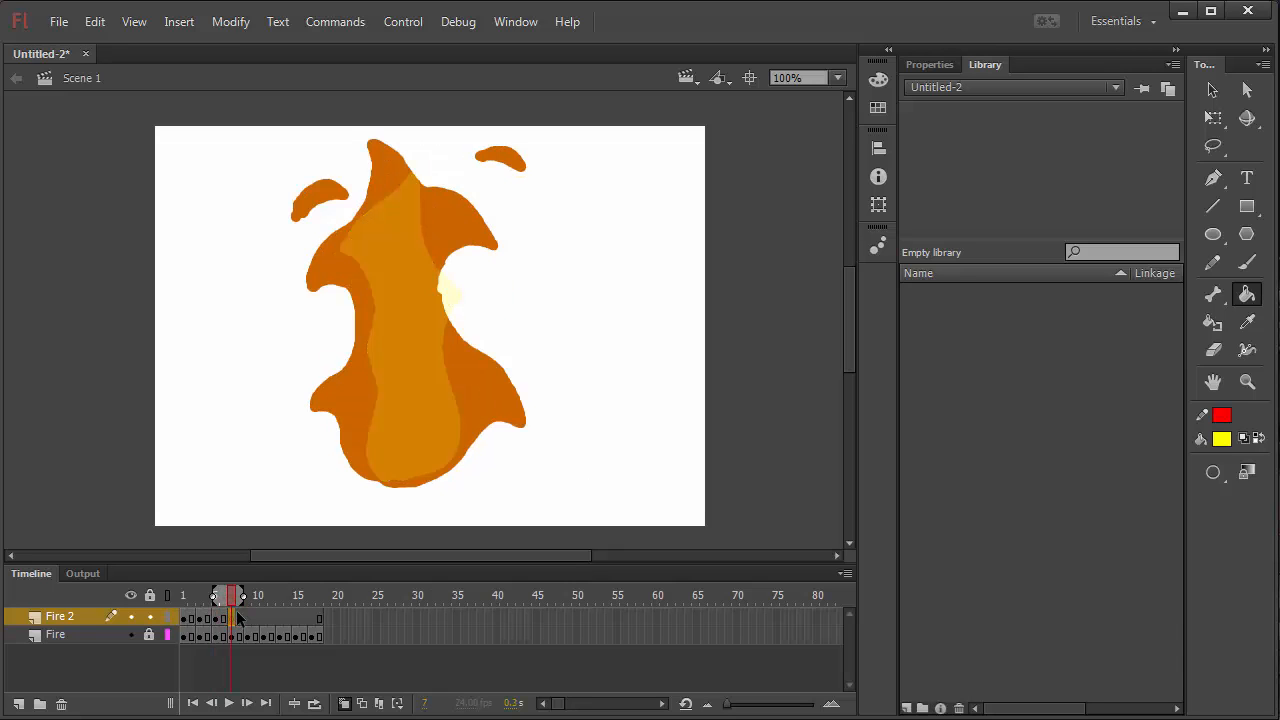
pyautogui.press('b')
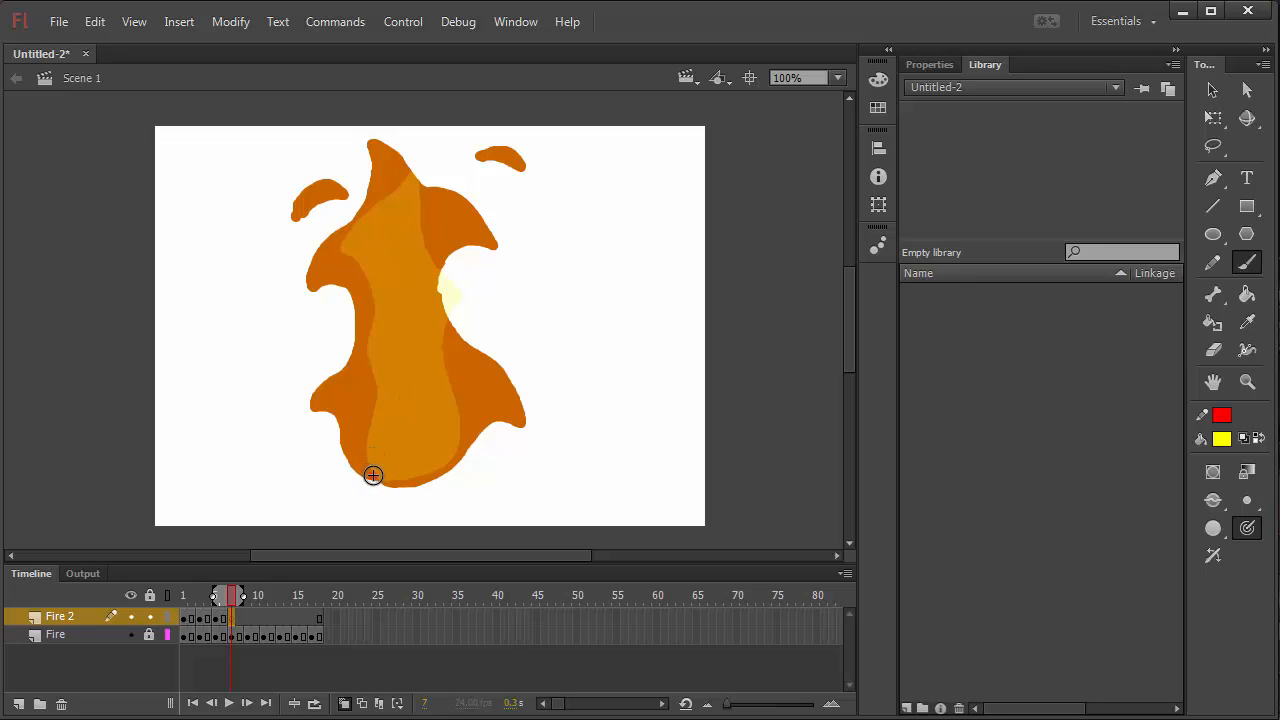
pyautogui.moveTo(371, 475)
pyautogui.mouseDown()
pyautogui.moveTo(422, 472)
pyautogui.moveTo(466, 420)
pyautogui.moveTo(437, 354)
pyautogui.moveTo(423, 260)
pyautogui.moveTo(445, 219)
pyautogui.moveTo(378, 180)
pyautogui.moveTo(346, 222)
pyautogui.moveTo(340, 270)
pyautogui.moveTo(356, 338)
pyautogui.moveTo(347, 450)
pyautogui.moveTo(386, 469)
pyautogui.mouseUp()
pyautogui.press('k')
pyautogui.click(388, 412)
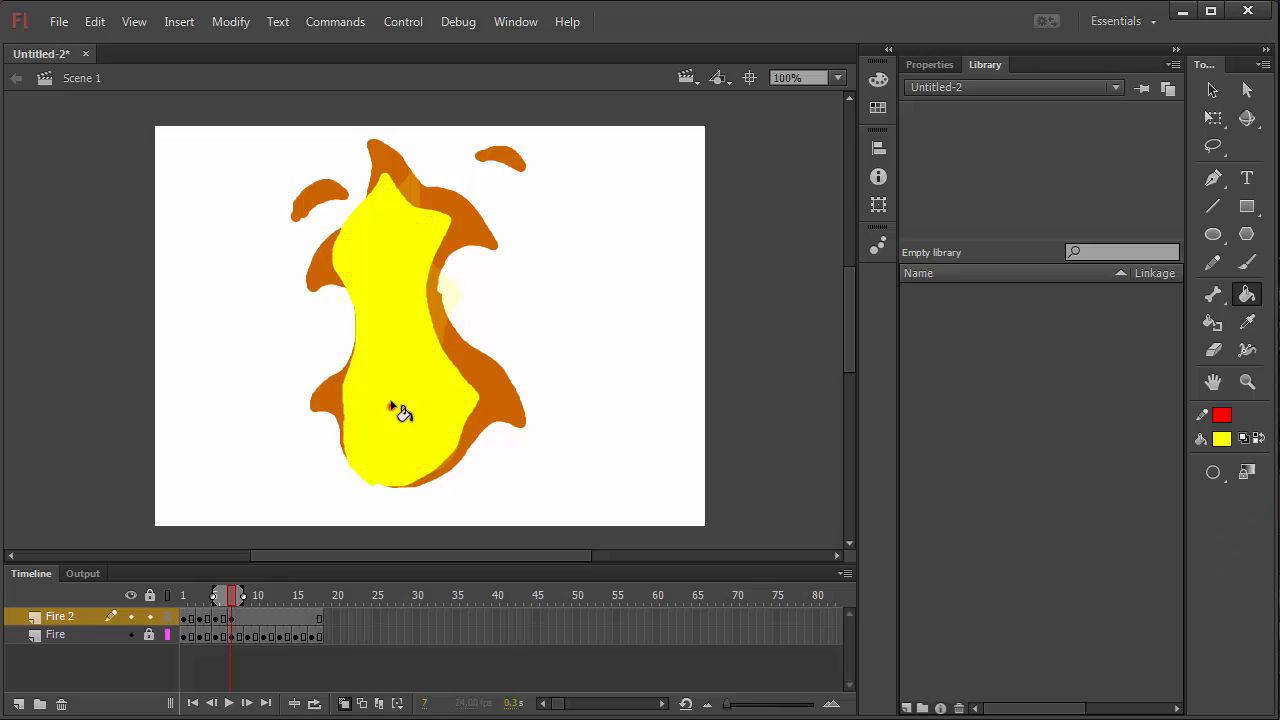
pyautogui.click(389, 400)
# Add a new layer named Logs above the Fire 2 layer.
pyautogui.click(19, 704)
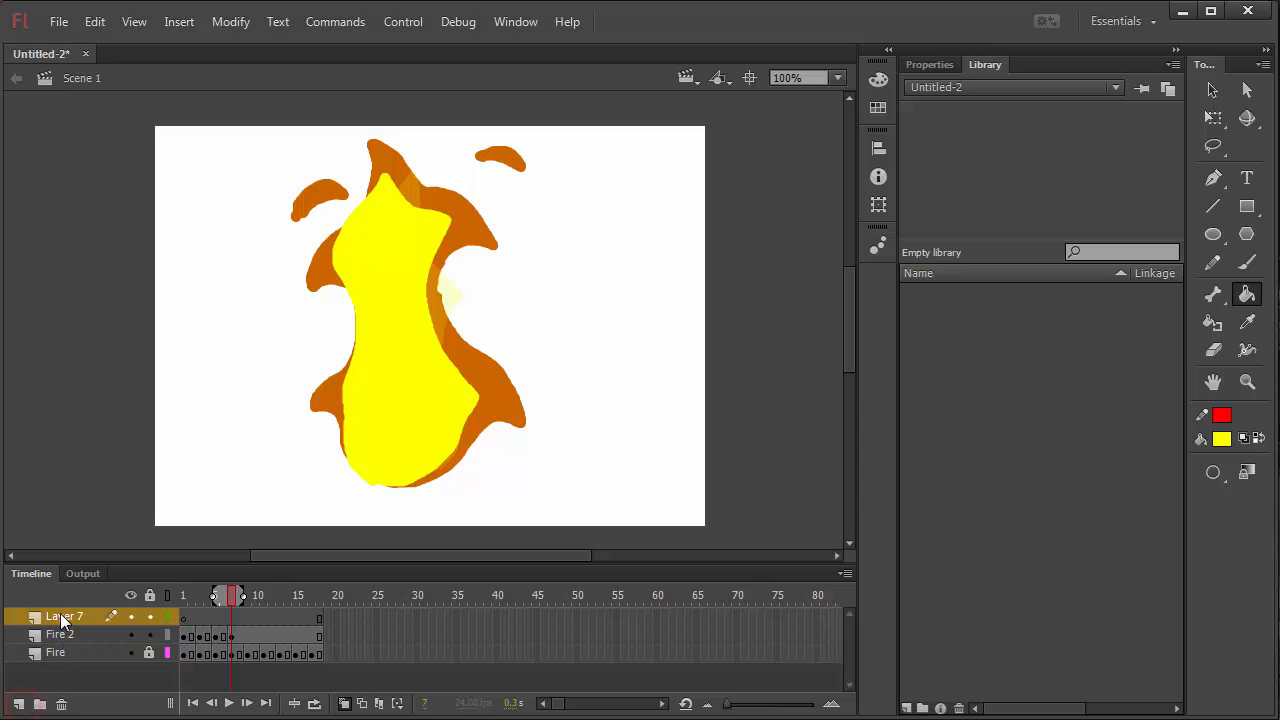
pyautogui.doubleClick(60, 617)
pyautogui.write('Logs')
pyautogui.press('Return')
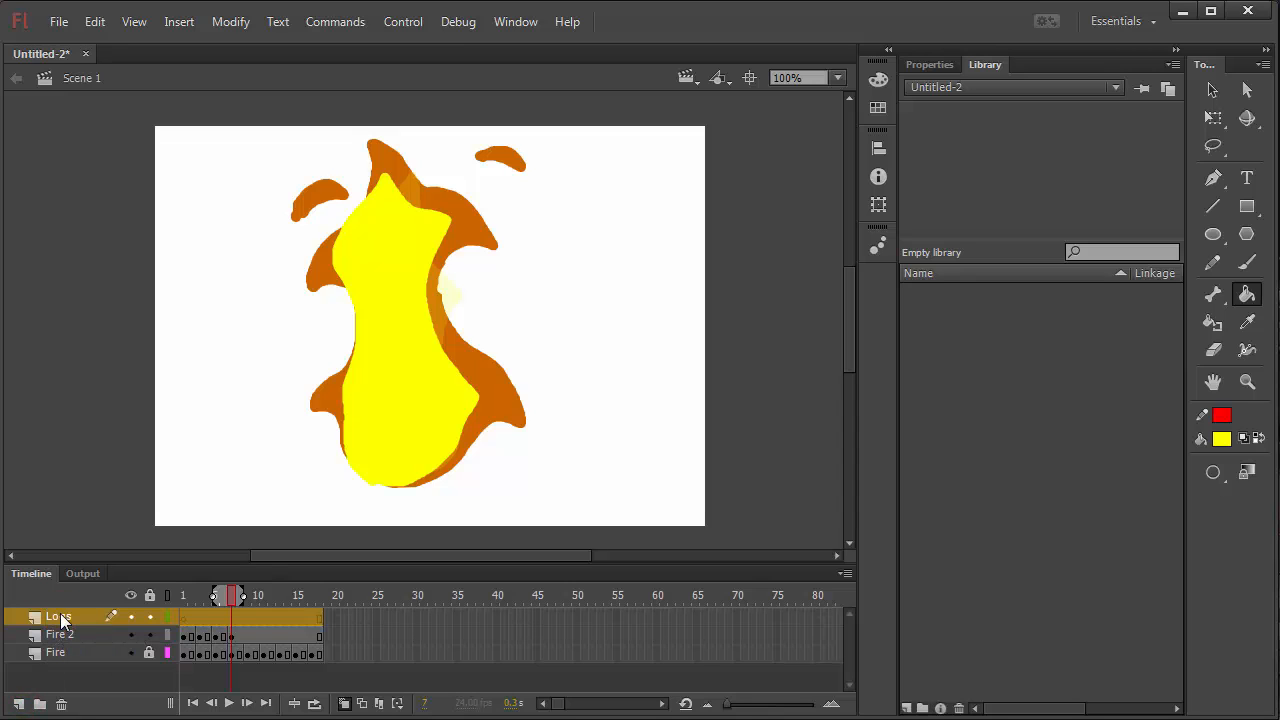
# At frame 1 of Logs, set the fill colour to brown #663300 and paint a slanted solid log across the flame's base.
pyautogui.moveTo(229, 595); pyautogui.dragTo(199, 597)
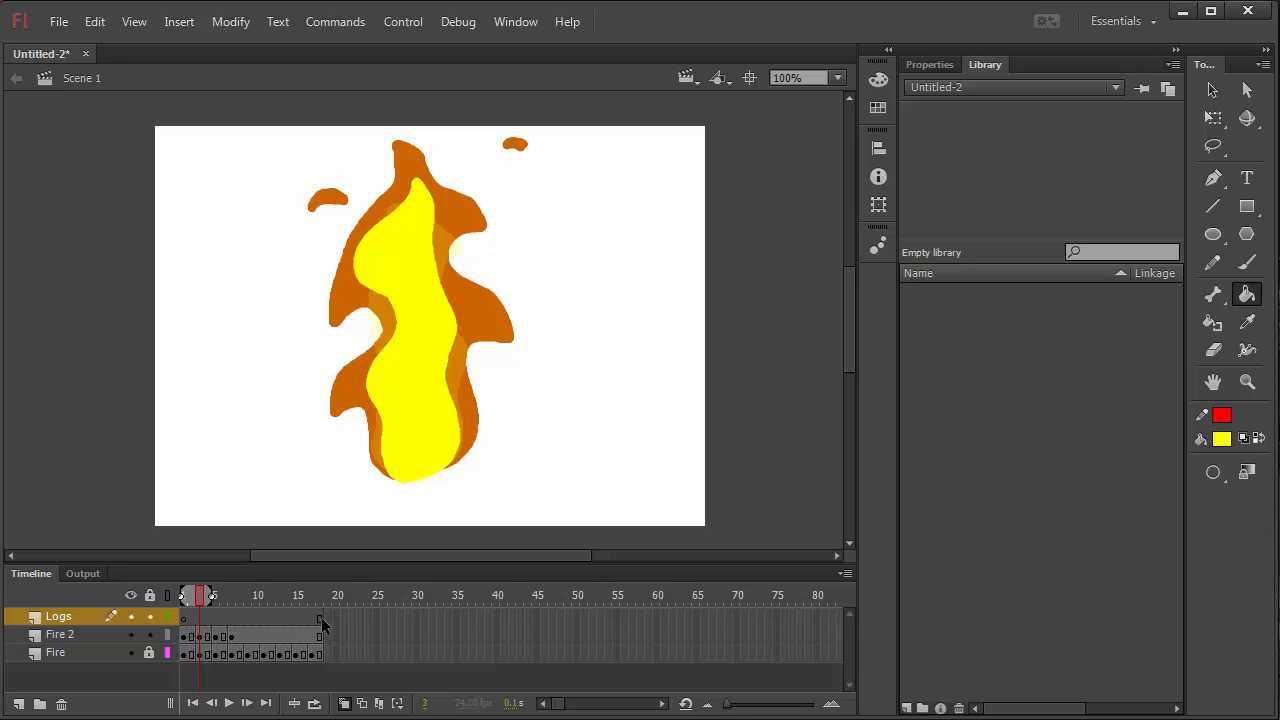
pyautogui.click(184, 623)
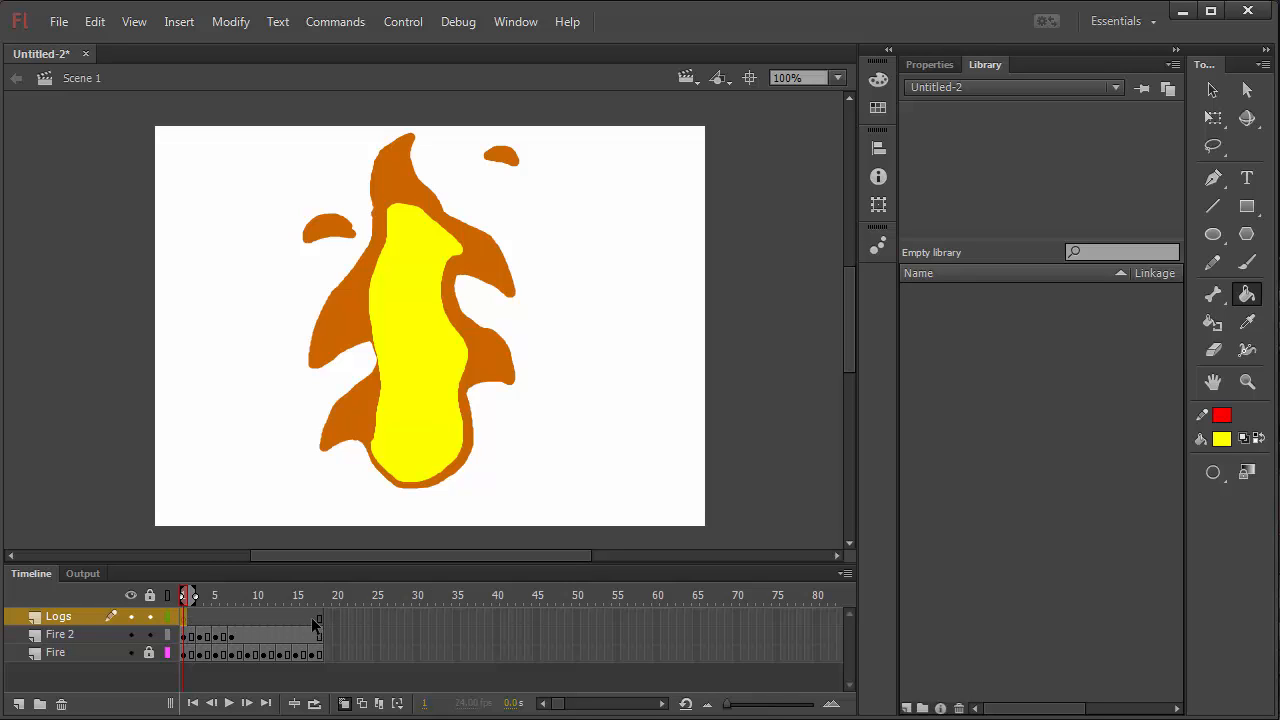
pyautogui.click(202, 617)
pyautogui.moveTo(228, 599)
pyautogui.mouseDown()
pyautogui.moveTo(305, 596)
pyautogui.moveTo(172, 584)
pyautogui.mouseUp()
pyautogui.click(1219, 439)
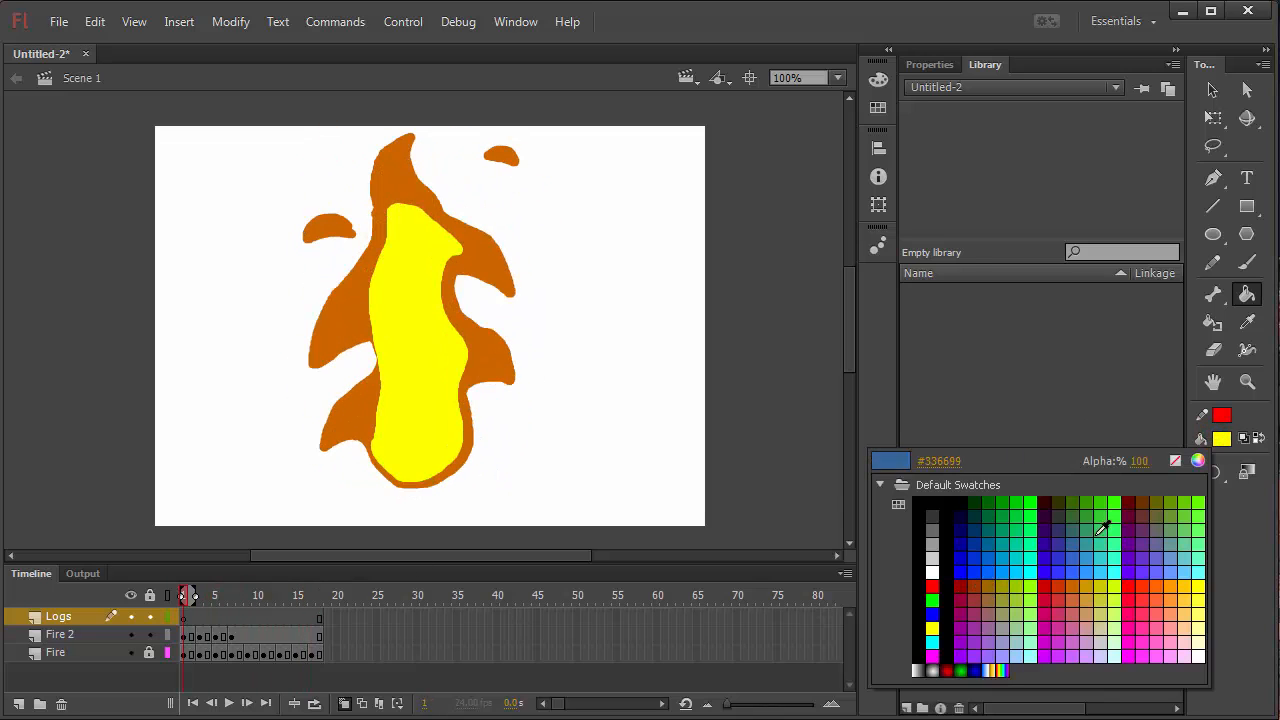
pyautogui.click(1145, 502)
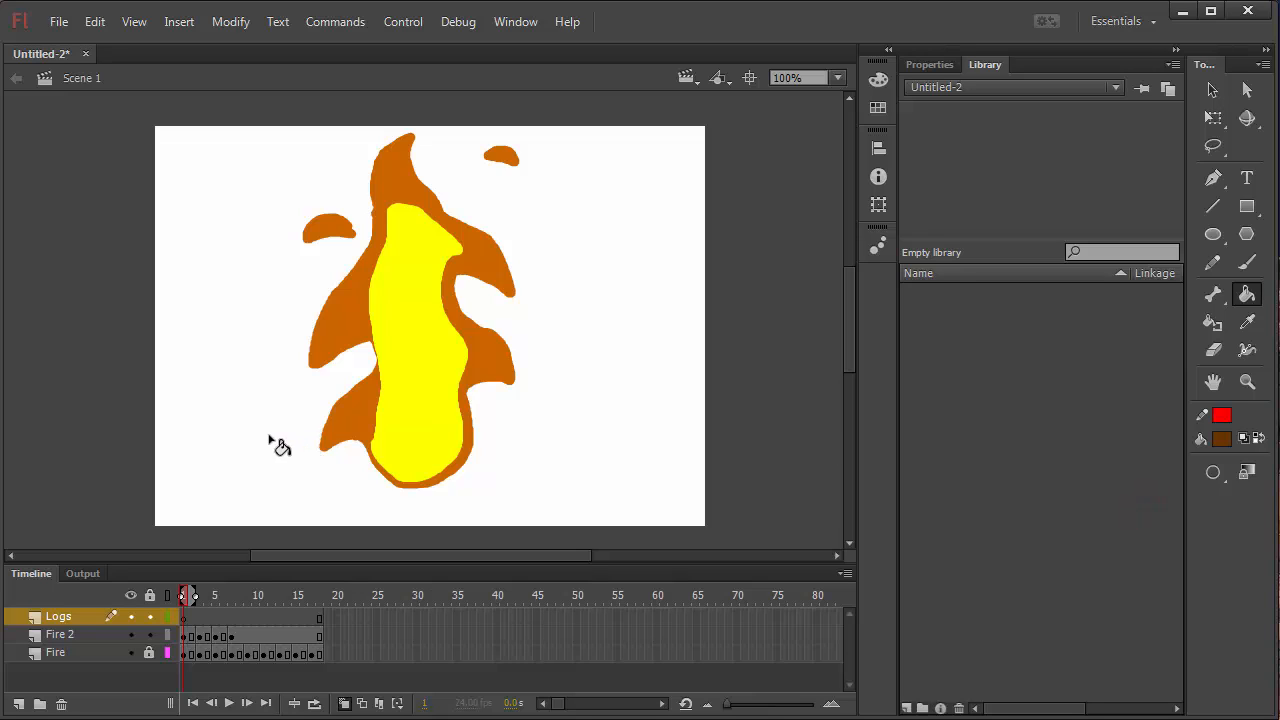
pyautogui.click(1247, 262)
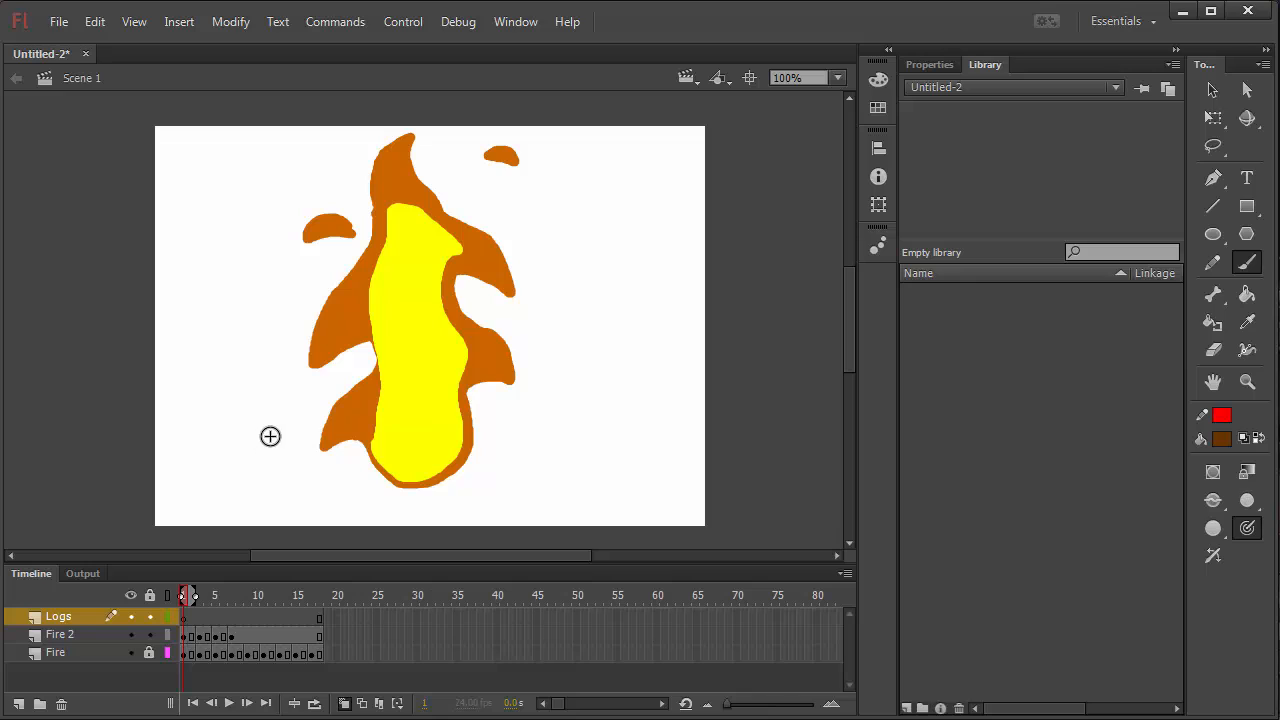
pyautogui.moveTo(267, 424)
pyautogui.mouseDown()
pyautogui.moveTo(288, 463)
pyautogui.moveTo(503, 491)
pyautogui.moveTo(449, 457)
pyautogui.moveTo(276, 427)
pyautogui.moveTo(320, 451)
pyautogui.moveTo(474, 474)
pyautogui.moveTo(291, 456)
pyautogui.mouseUp()
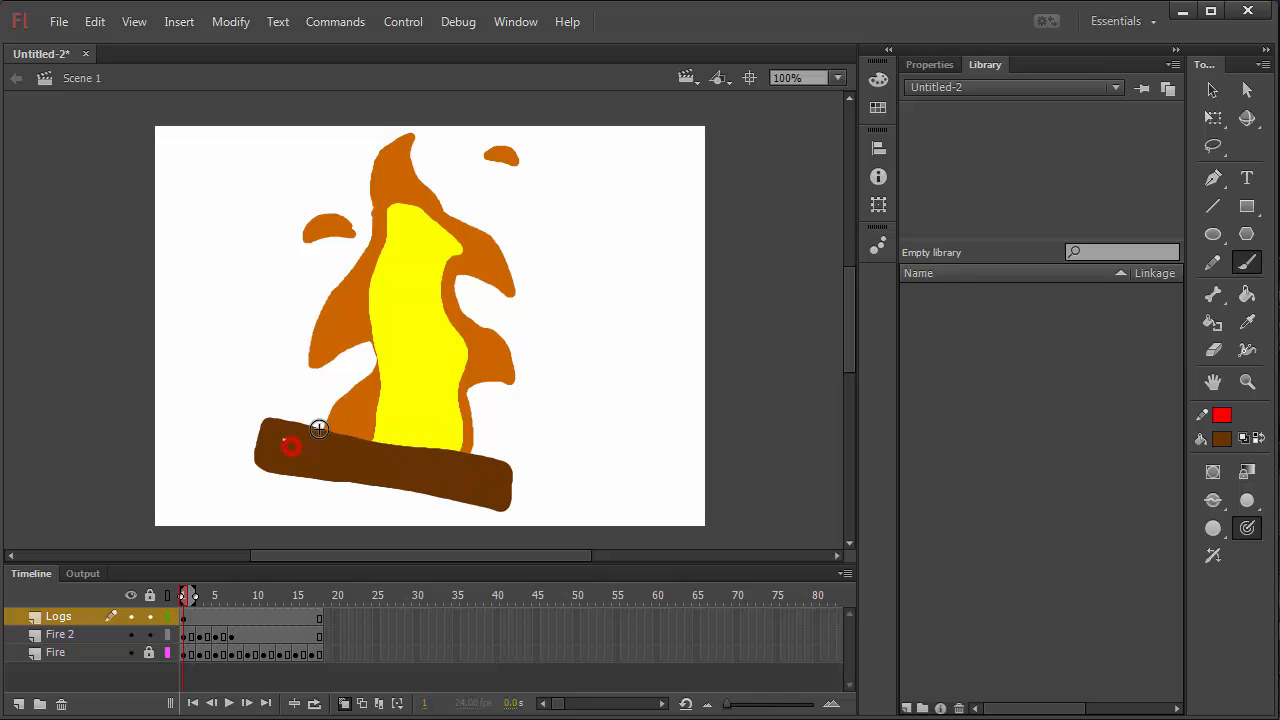
# Set the fill colour to olive green and paint a band along the upper part of the brown log.
pyautogui.click(1222, 439)
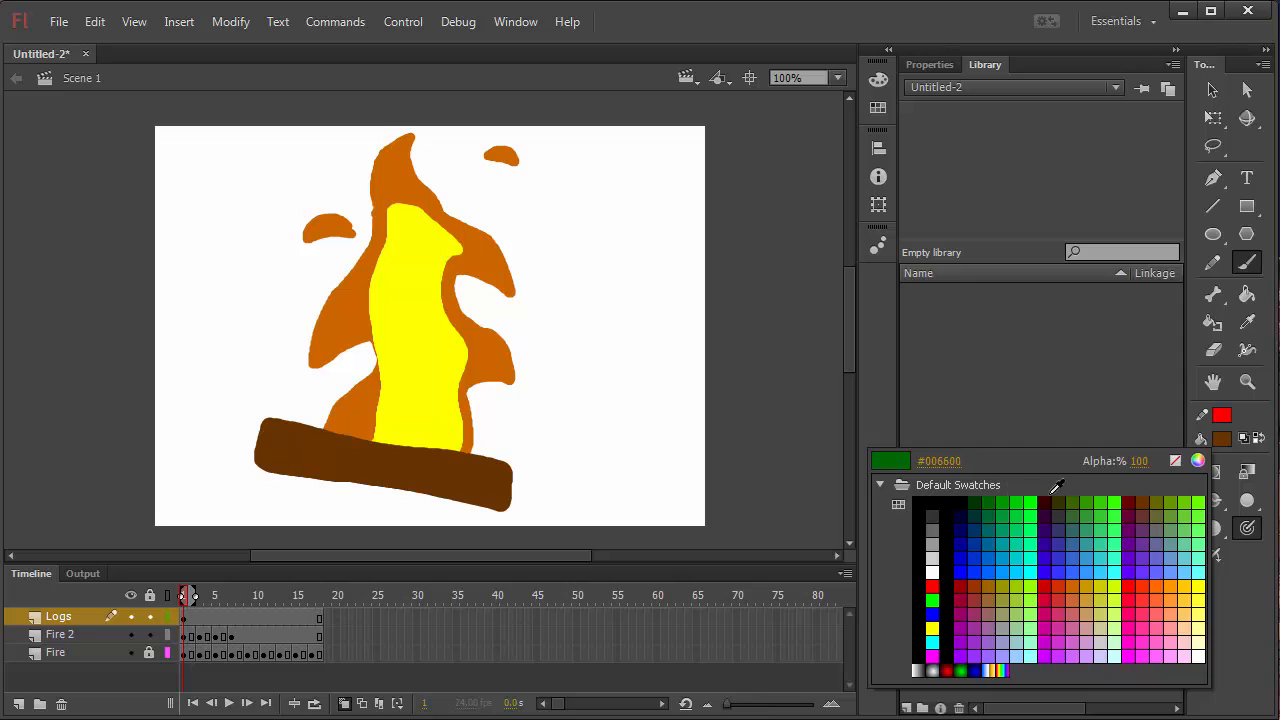
pyautogui.click(1145, 503)
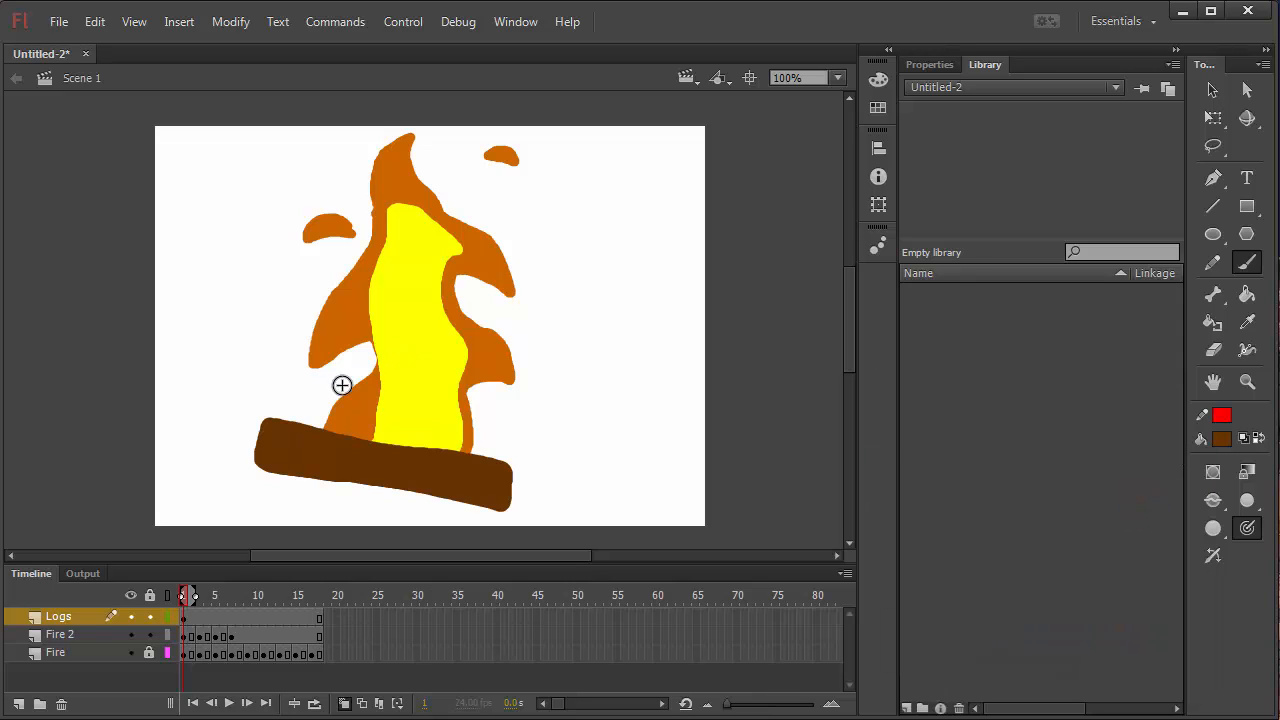
pyautogui.click(1222, 439)
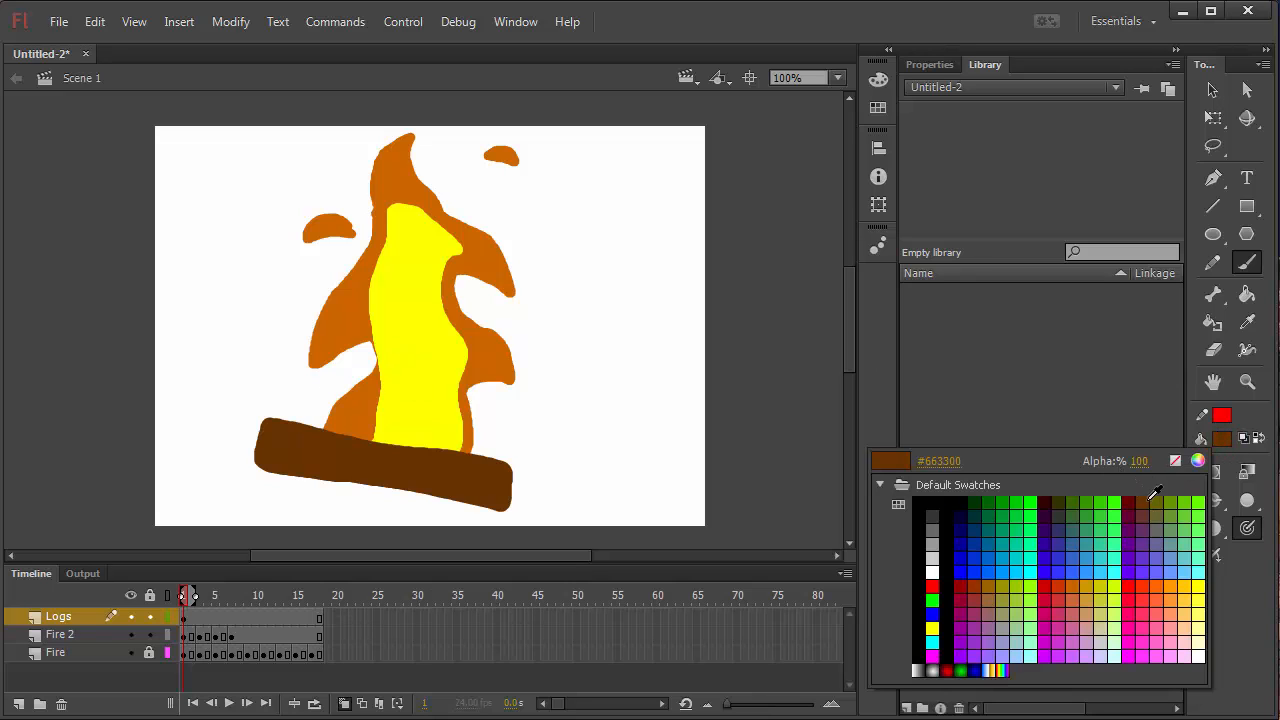
pyautogui.click(1157, 501)
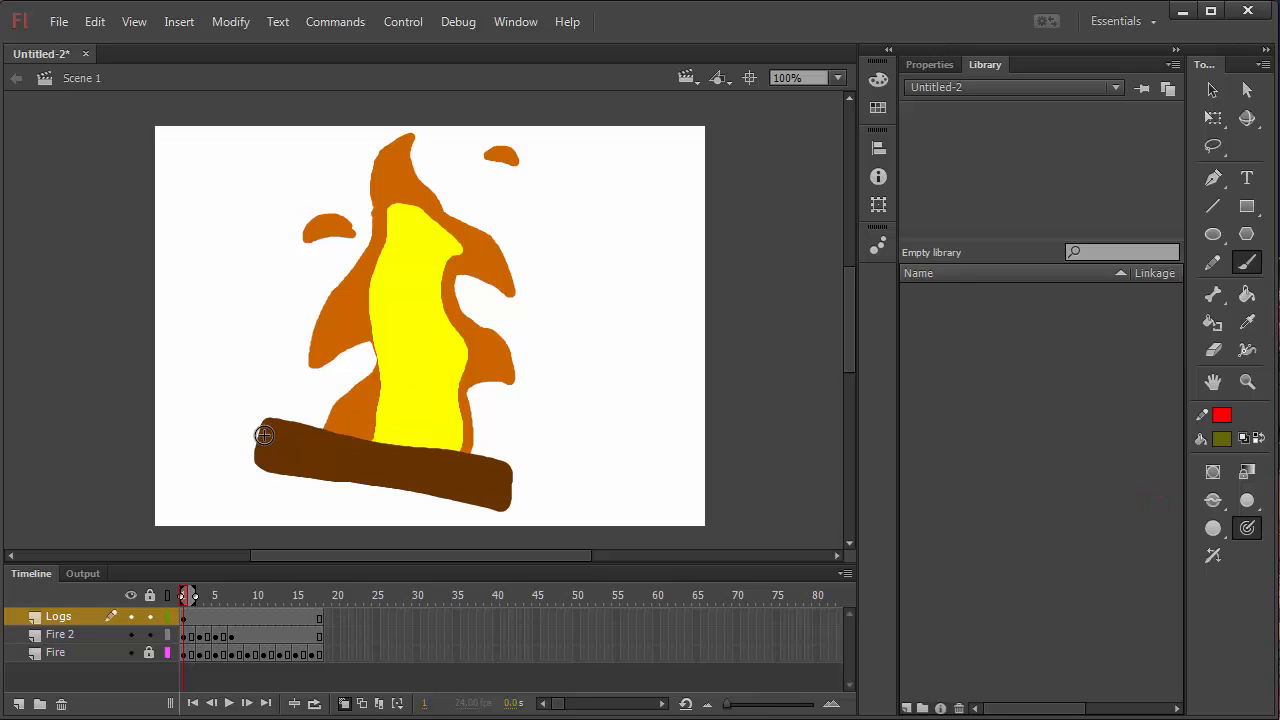
pyautogui.moveTo(263, 430)
pyautogui.mouseDown()
pyautogui.moveTo(291, 449)
pyautogui.moveTo(457, 466)
pyautogui.moveTo(507, 486)
pyautogui.moveTo(463, 457)
pyautogui.moveTo(315, 442)
pyautogui.mouseUp()
pyautogui.moveTo(272, 427); pyautogui.dragTo(479, 456)
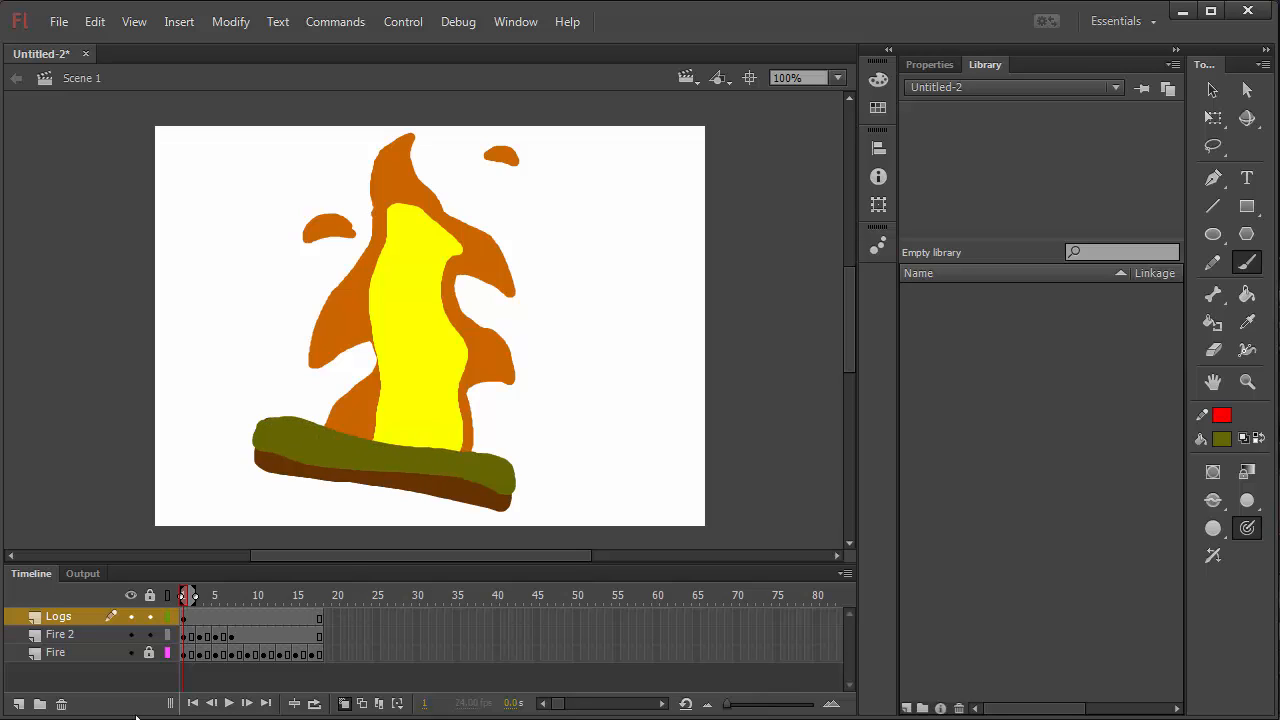
# Lock the Fire 2 layer and move to its frame 9.
pyautogui.click(149, 634)
pyautogui.moveTo(185, 593); pyautogui.dragTo(201, 616)
pyautogui.click(248, 639)
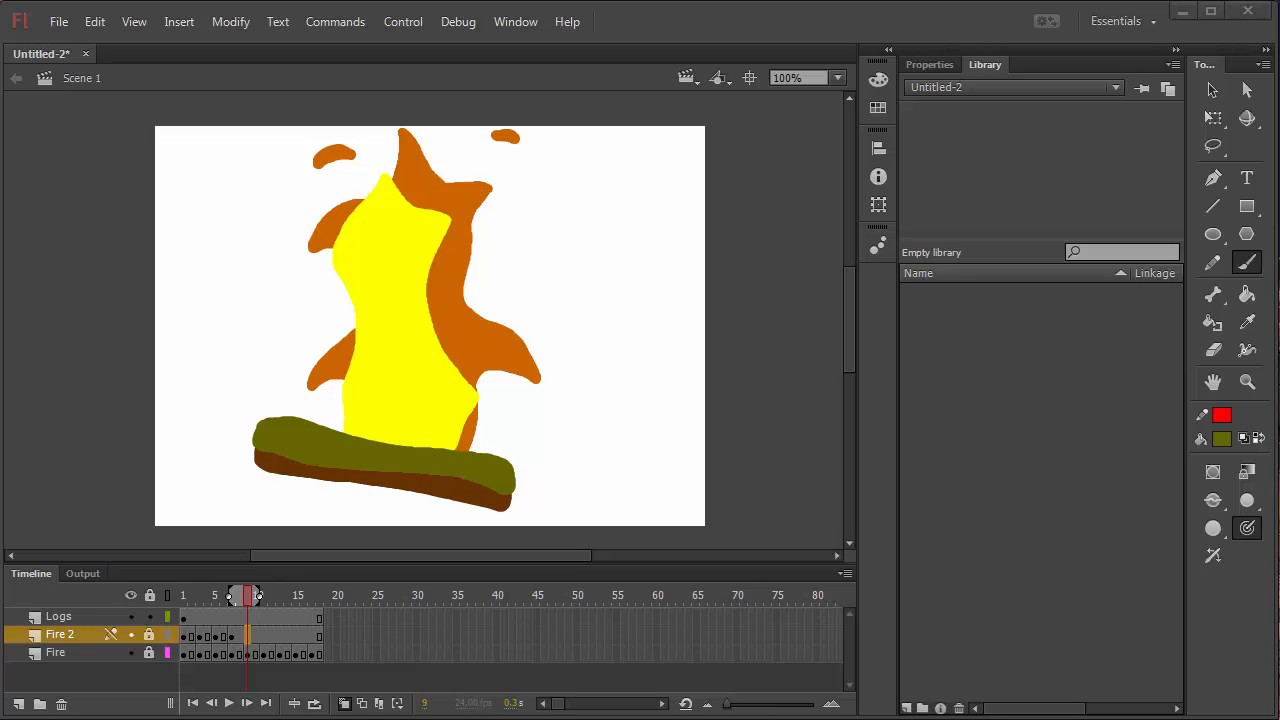
# Save the animation as a Flash Document named Fire4 and test the movie in a preview window.
pyautogui.click(59, 21)
pyautogui.click(123, 237)
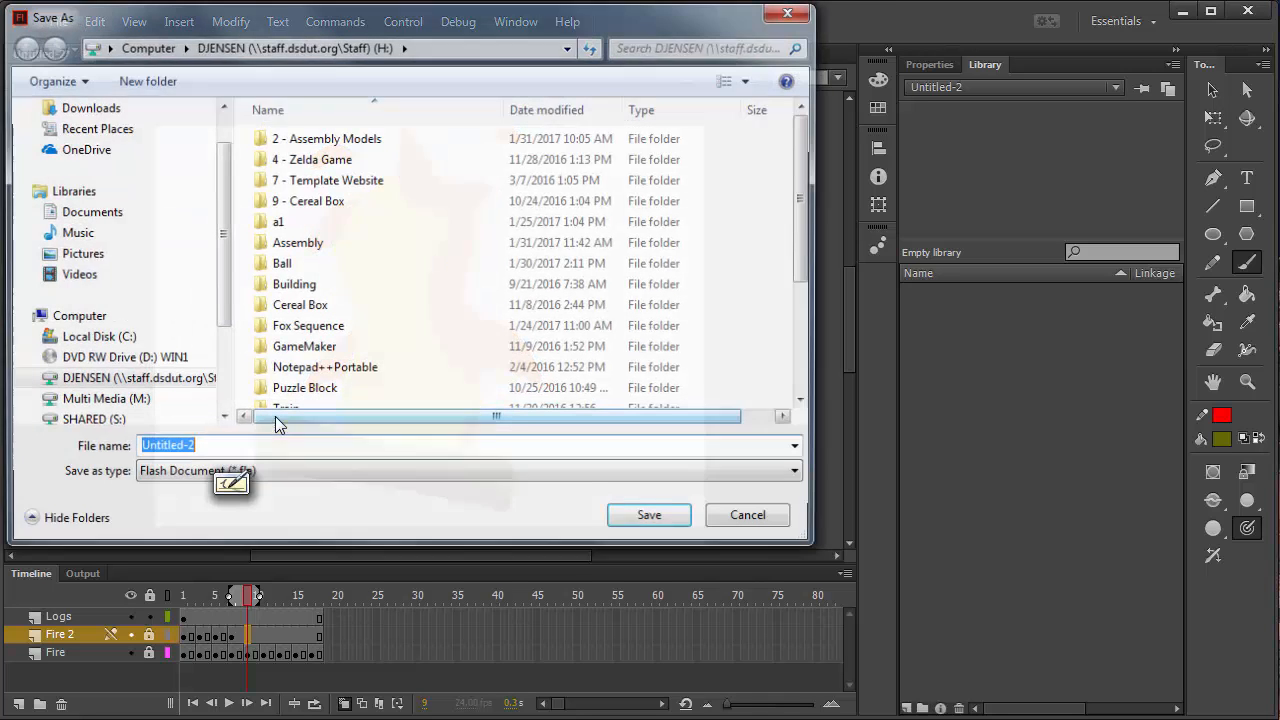
pyautogui.write('F')
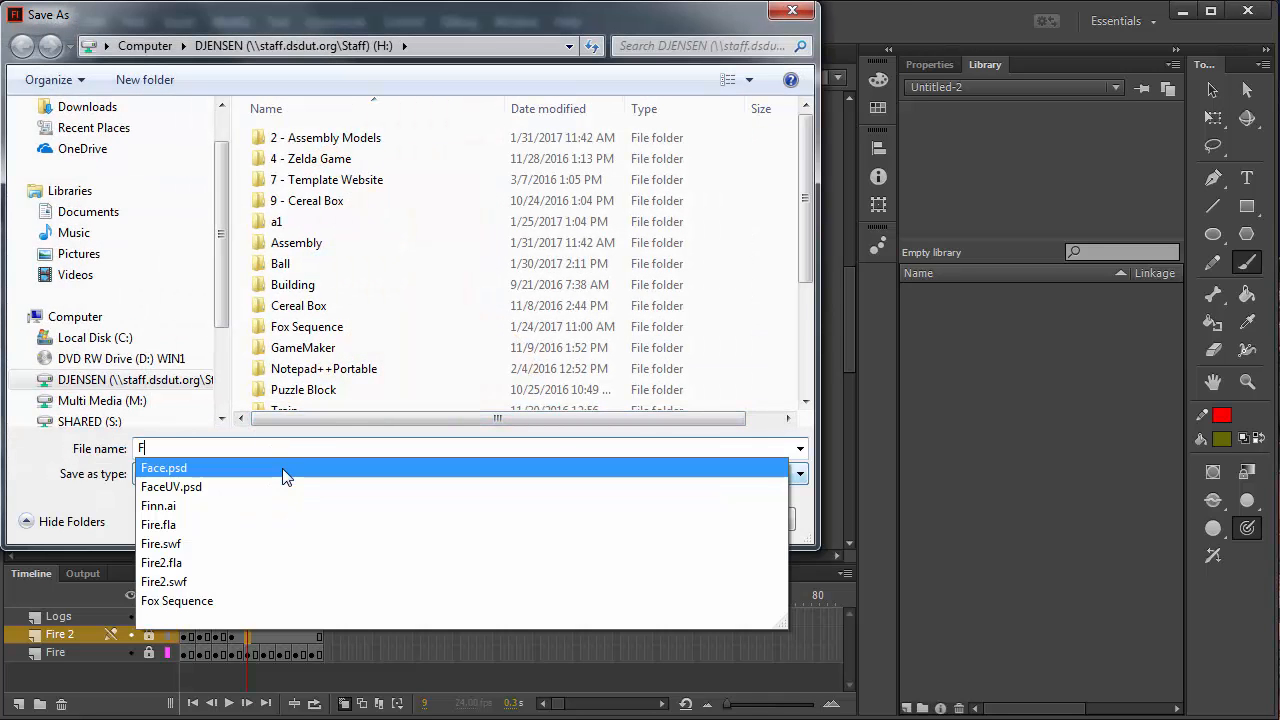
pyautogui.write('ire4')
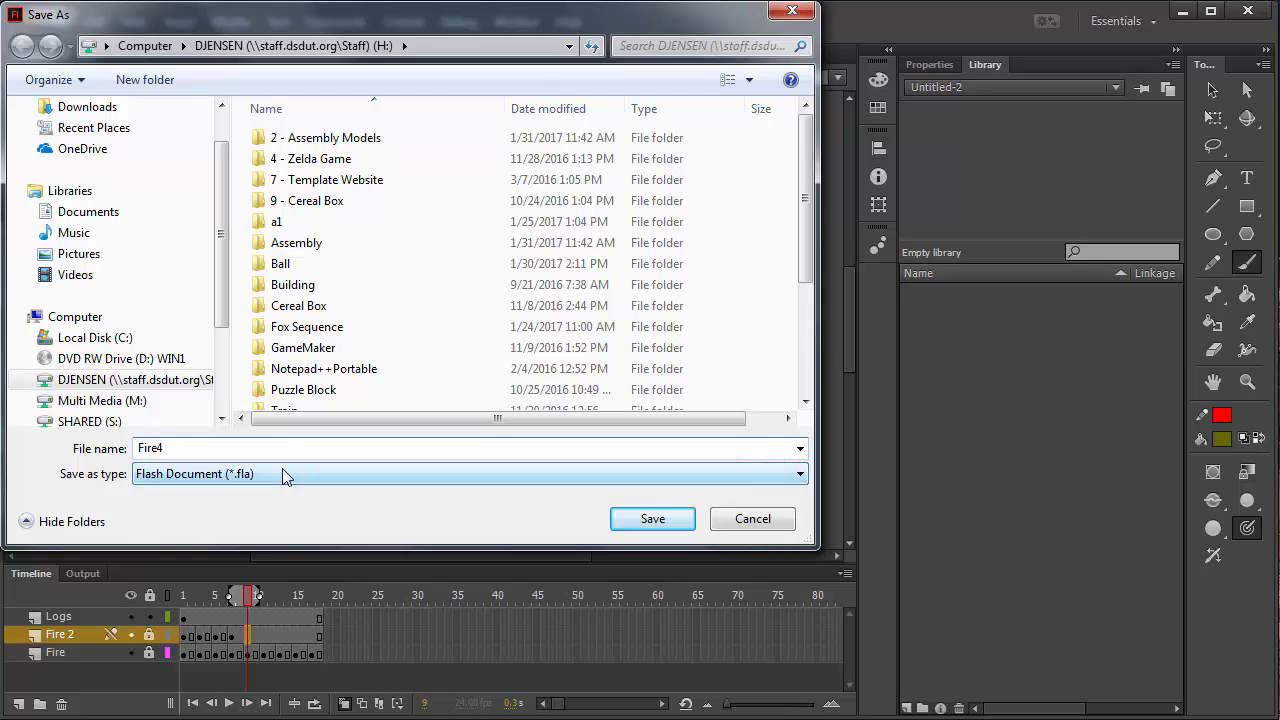
pyautogui.press('Return')
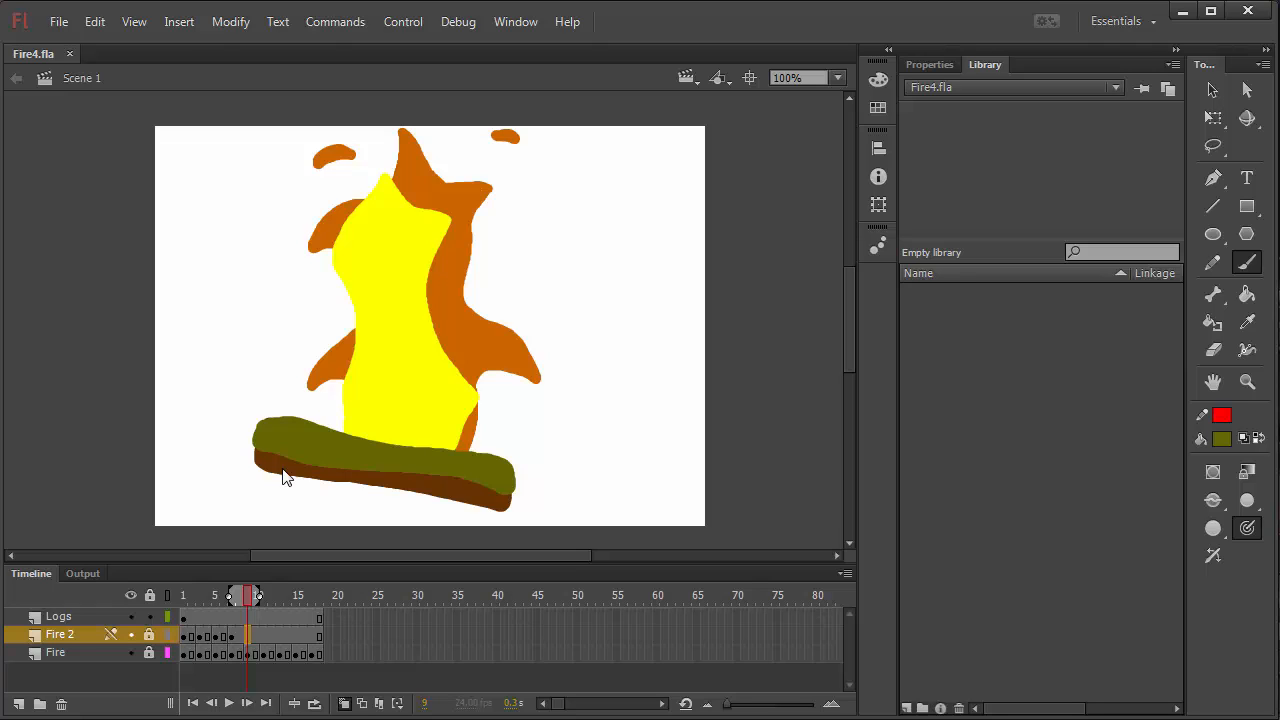
pyautogui.hotkey('ctrl', 'Return')
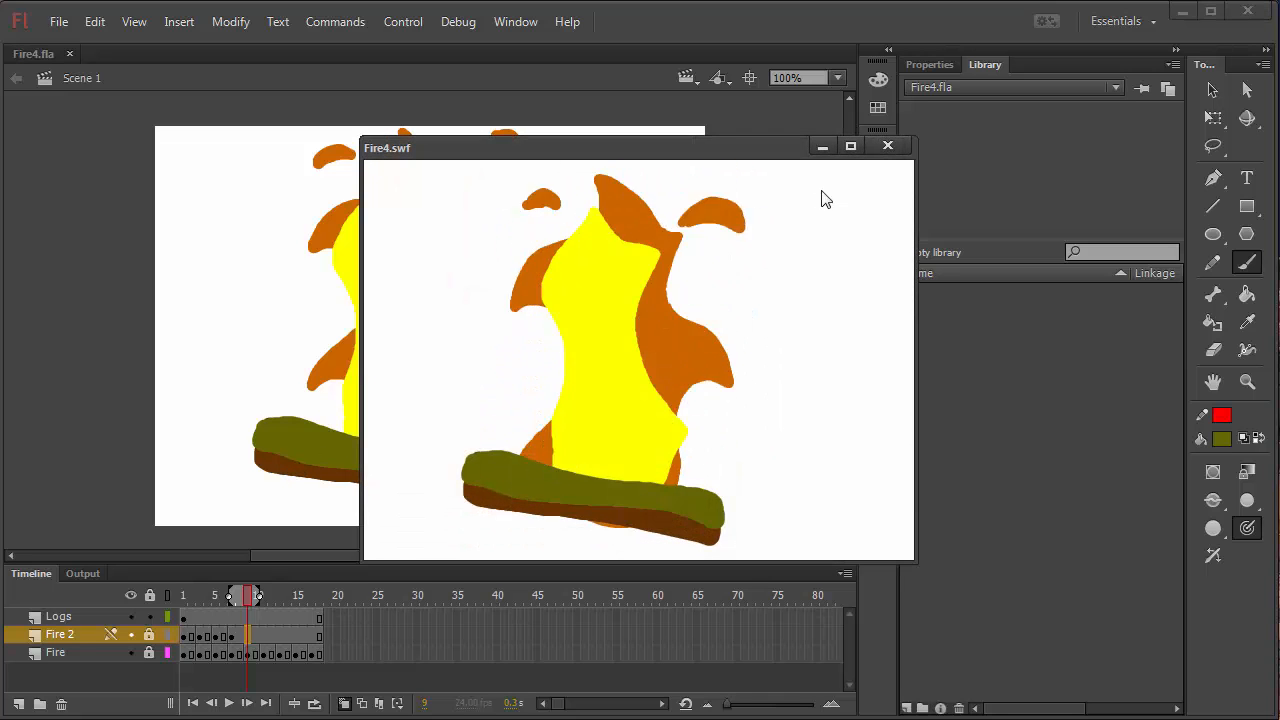
pyautogui.click(887, 146)
# Export the movie as an Animated GIF named Fire4 in the Fox Sequence folder.
pyautogui.click(59, 24)
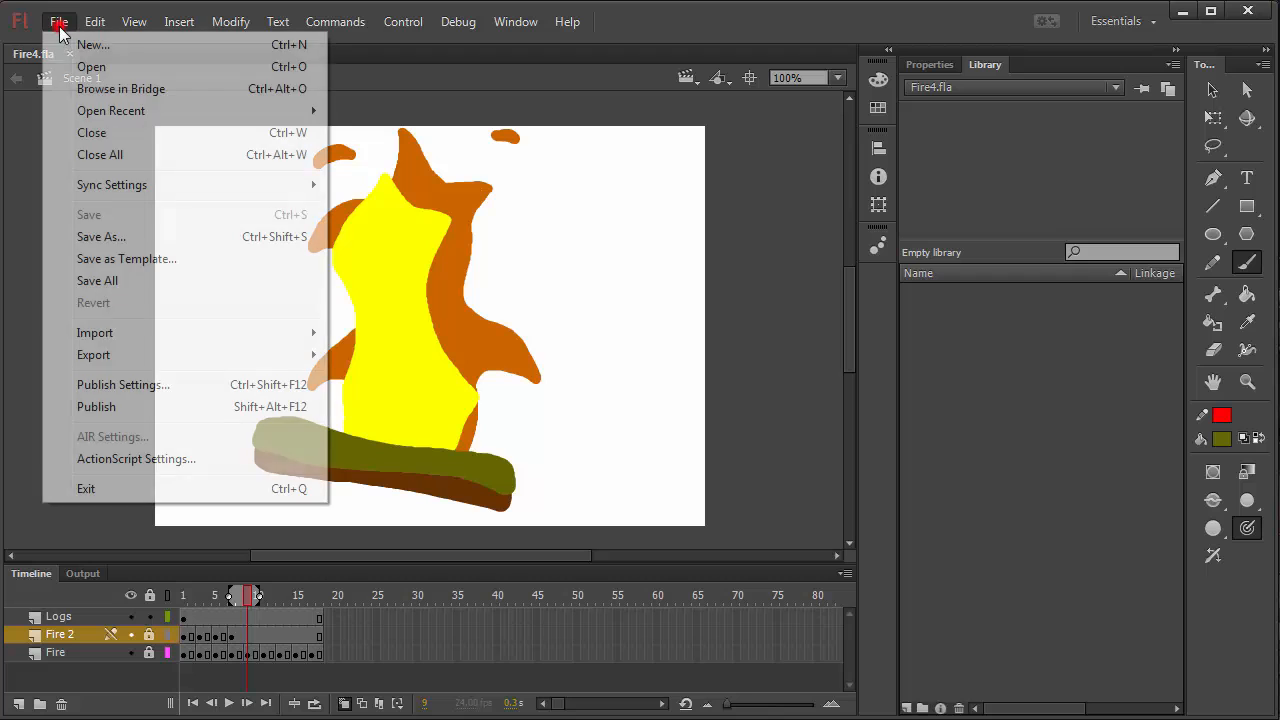
pyautogui.click(137, 354)
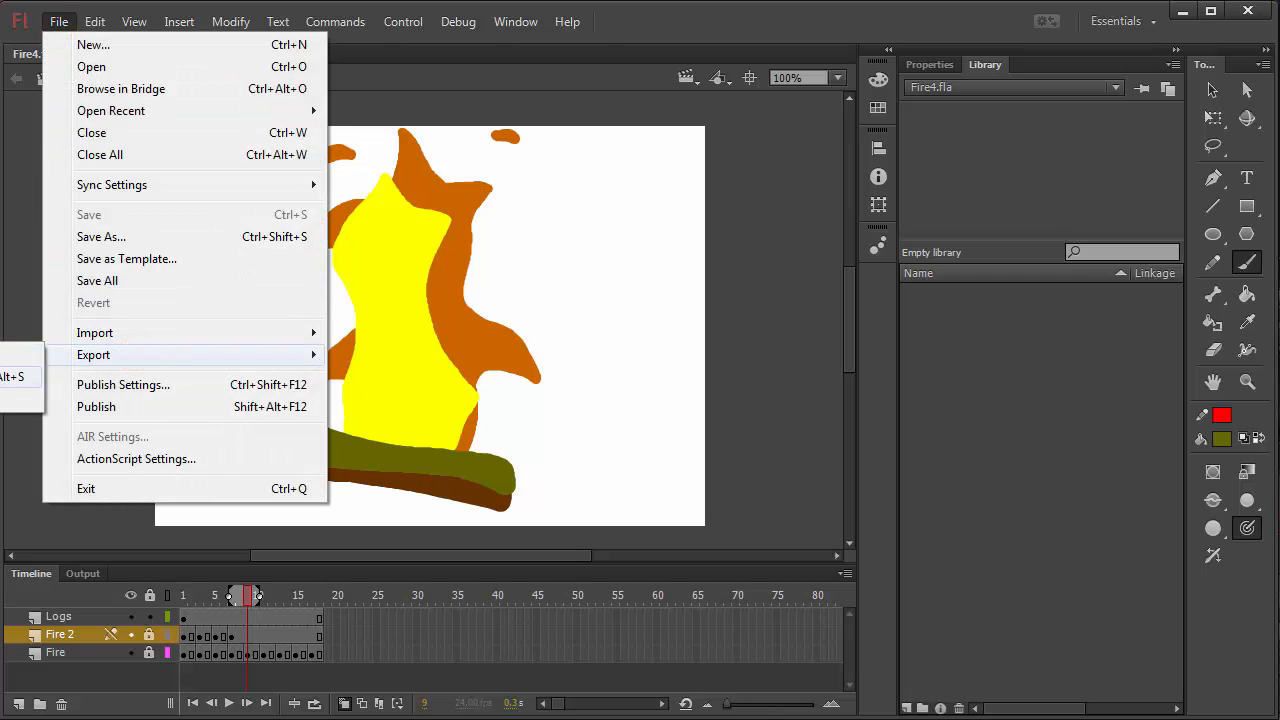
pyautogui.click(4, 377)
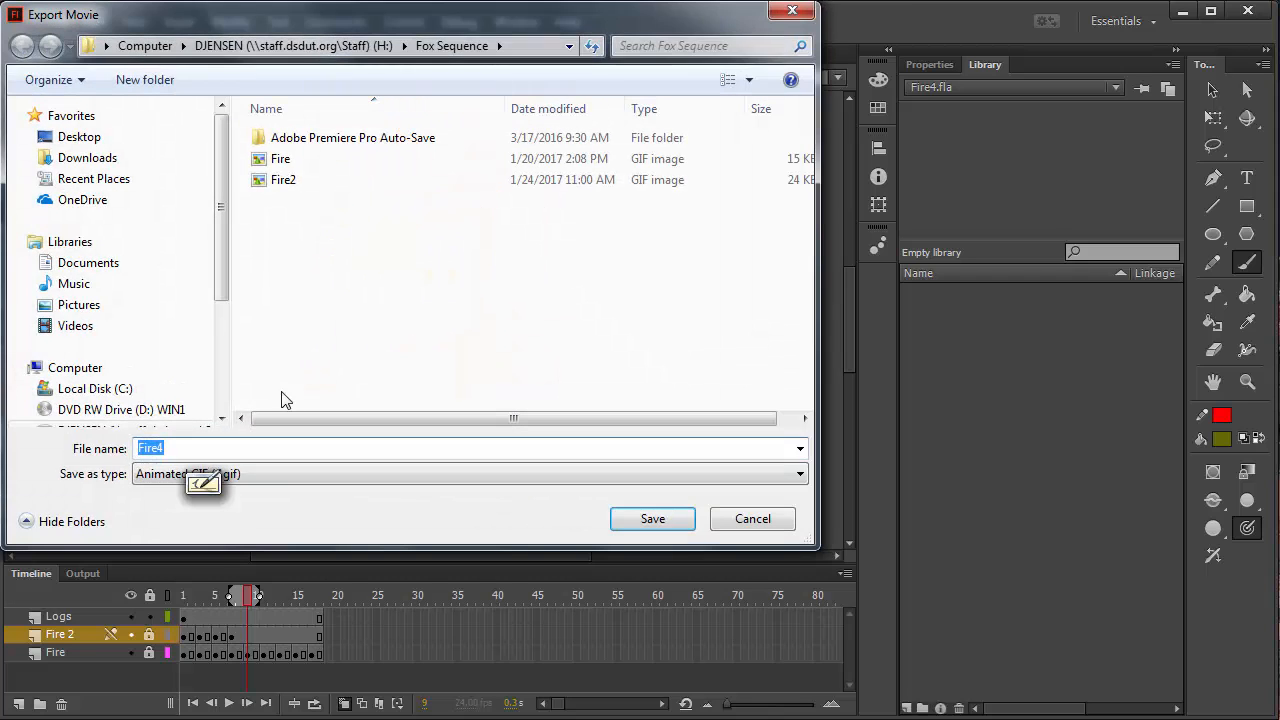
pyautogui.click(272, 474)
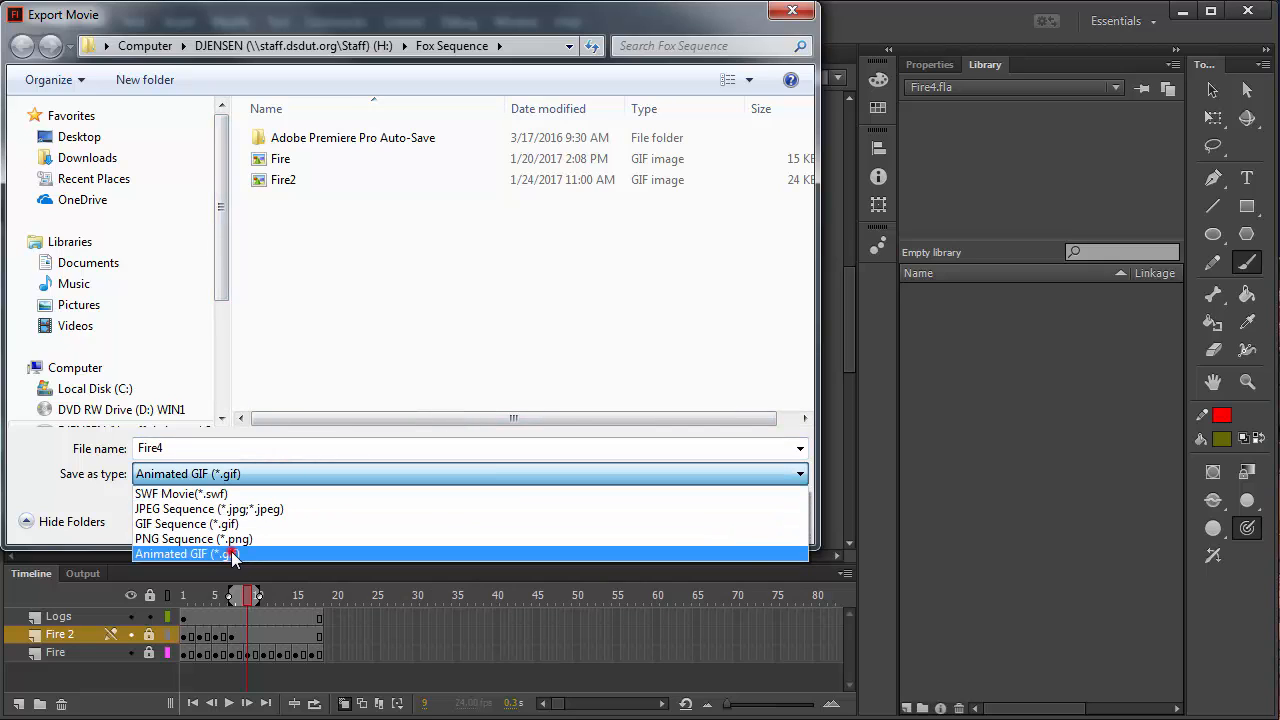
pyautogui.click(232, 556)
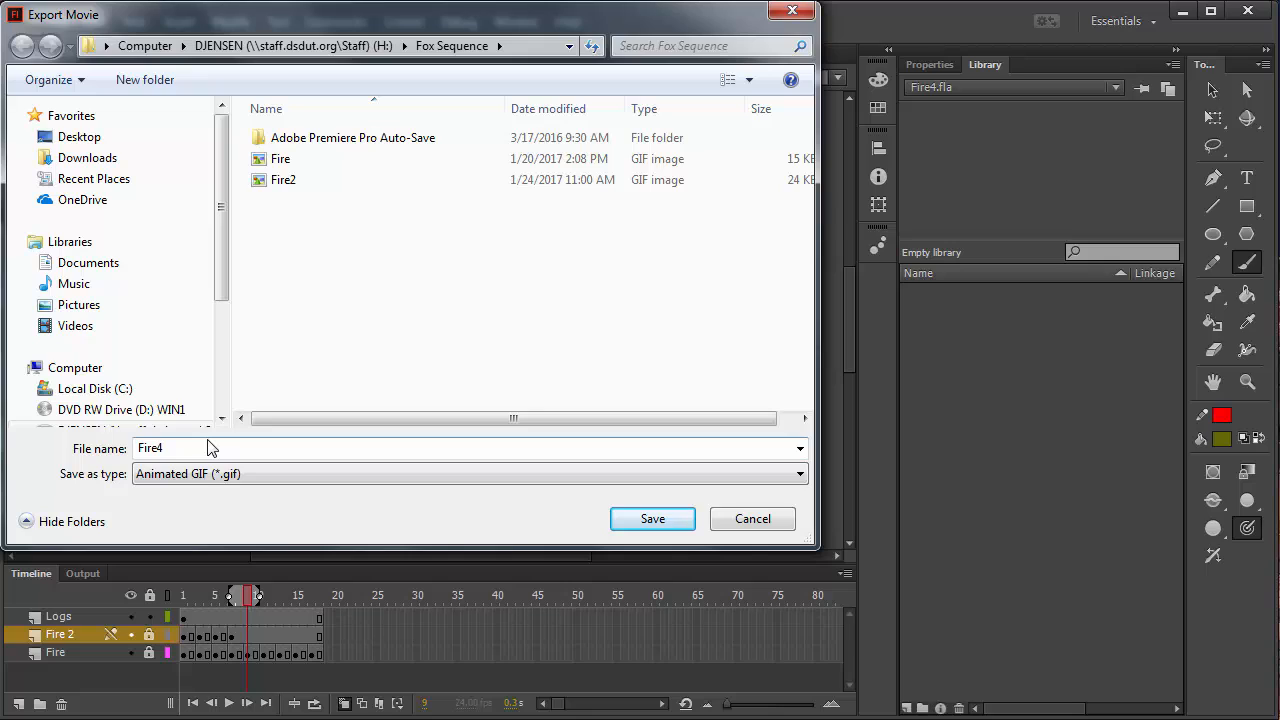